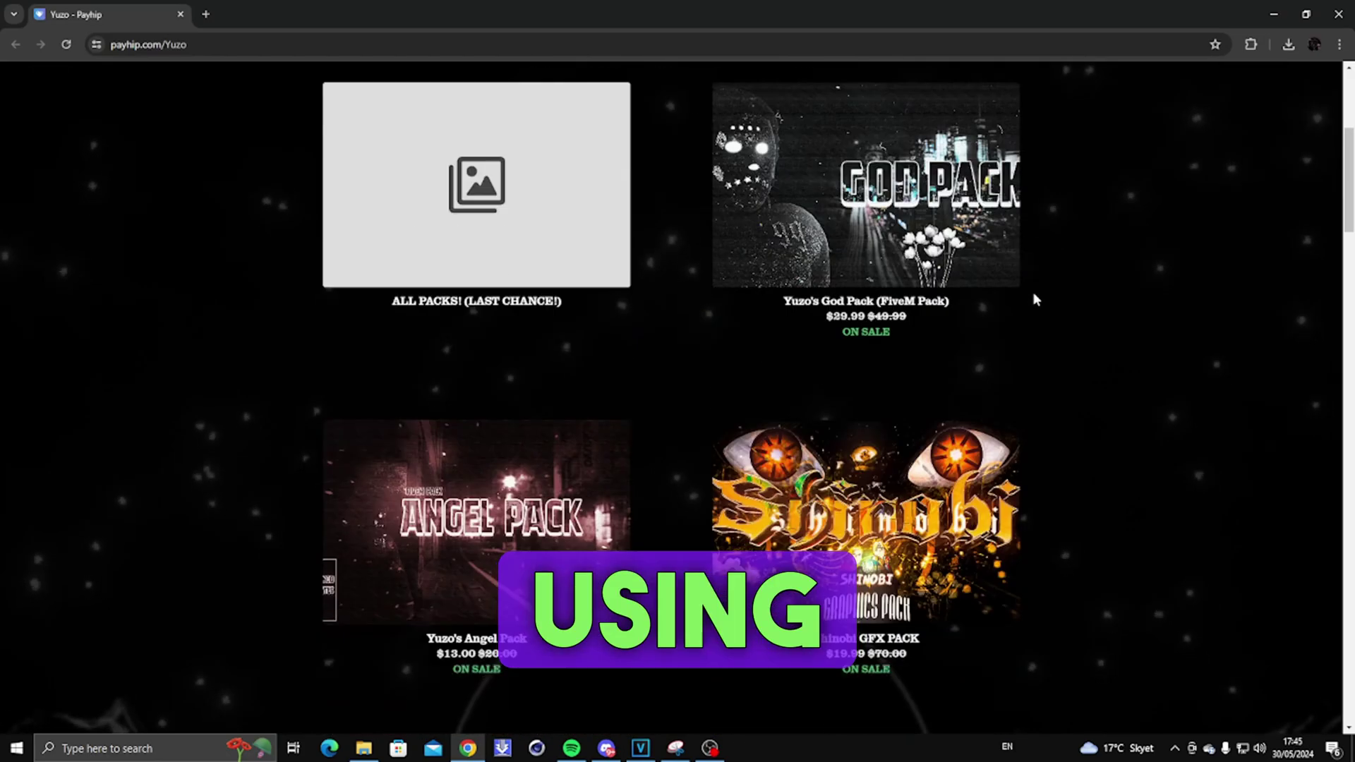
{"action": "scroll", "coordinate": [1043, 295], "scroll_direction": "down", "scroll_amount": 1}
{"action": "scroll", "coordinate": [1047, 299], "scroll_direction": "down", "scroll_amount": 2}
{"action": "scroll", "coordinate": [1053, 310], "scroll_direction": "down", "scroll_amount": 2}
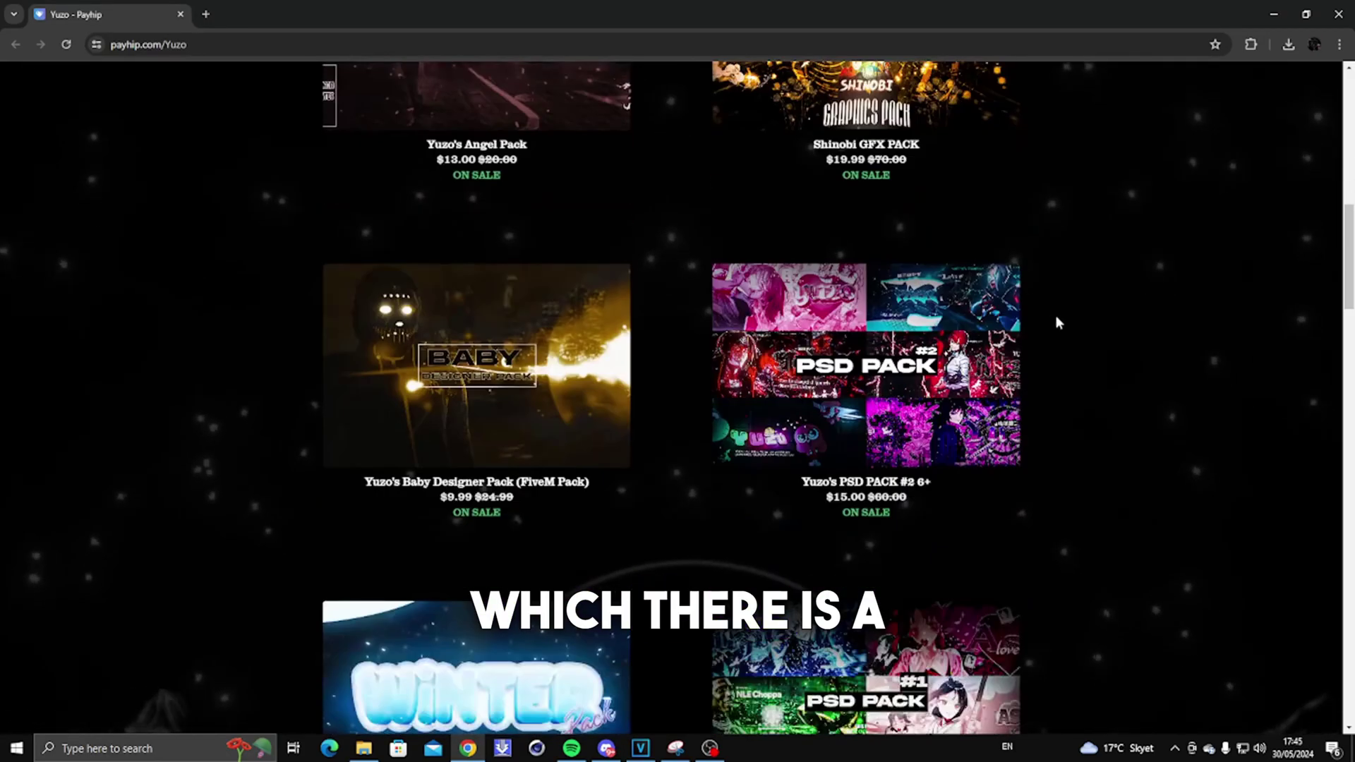
{"action": "scroll", "coordinate": [1055, 314], "scroll_direction": "down", "scroll_amount": 1}
{"action": "scroll", "coordinate": [1055, 314], "scroll_direction": "down", "scroll_amount": 2}
{"action": "scroll", "coordinate": [1056, 314], "scroll_direction": "down", "scroll_amount": 2}
{"action": "scroll", "coordinate": [1057, 323], "scroll_direction": "down", "scroll_amount": 1}
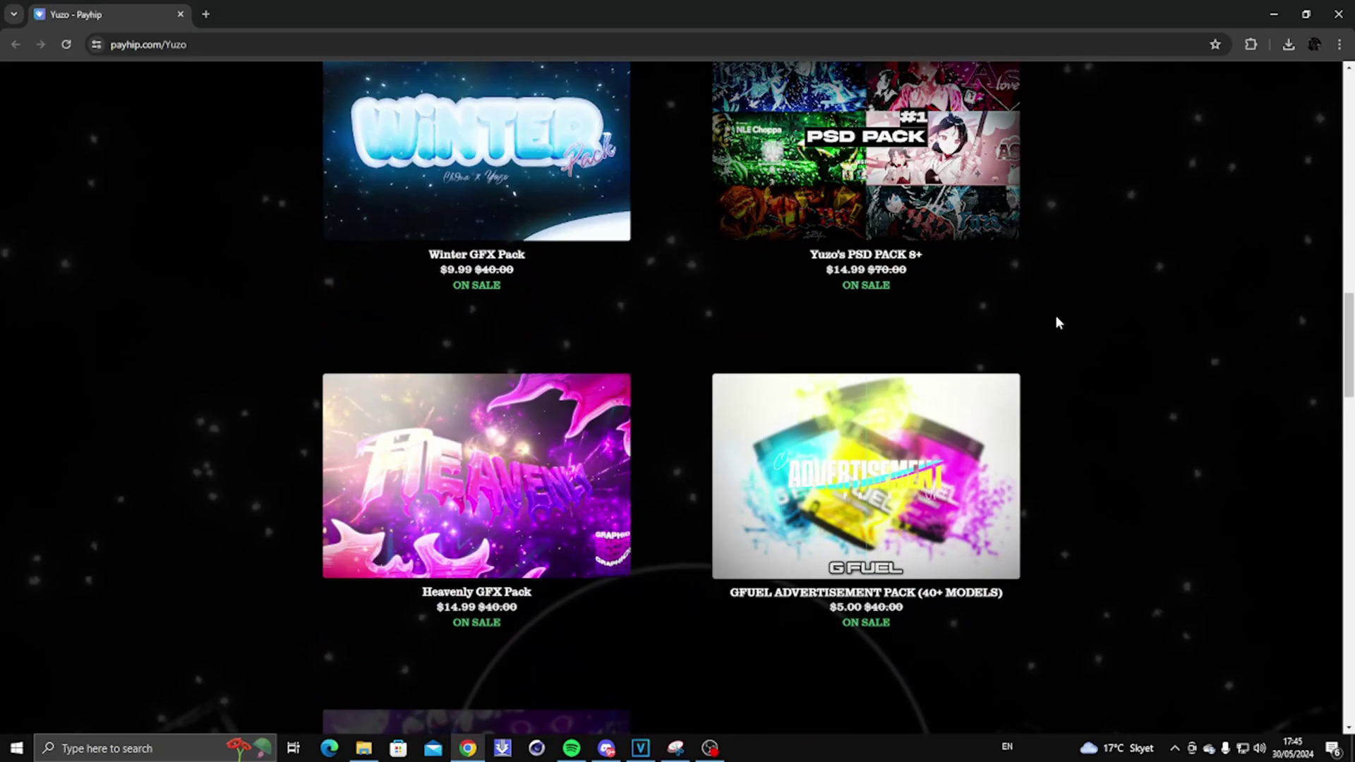
{"action": "scroll", "coordinate": [1057, 322], "scroll_direction": "down", "scroll_amount": 2}
{"action": "scroll", "coordinate": [1057, 322], "scroll_direction": "down", "scroll_amount": 1}
{"action": "scroll", "coordinate": [1056, 323], "scroll_direction": "down", "scroll_amount": 2}
{"action": "scroll", "coordinate": [1056, 318], "scroll_direction": "down", "scroll_amount": 1}
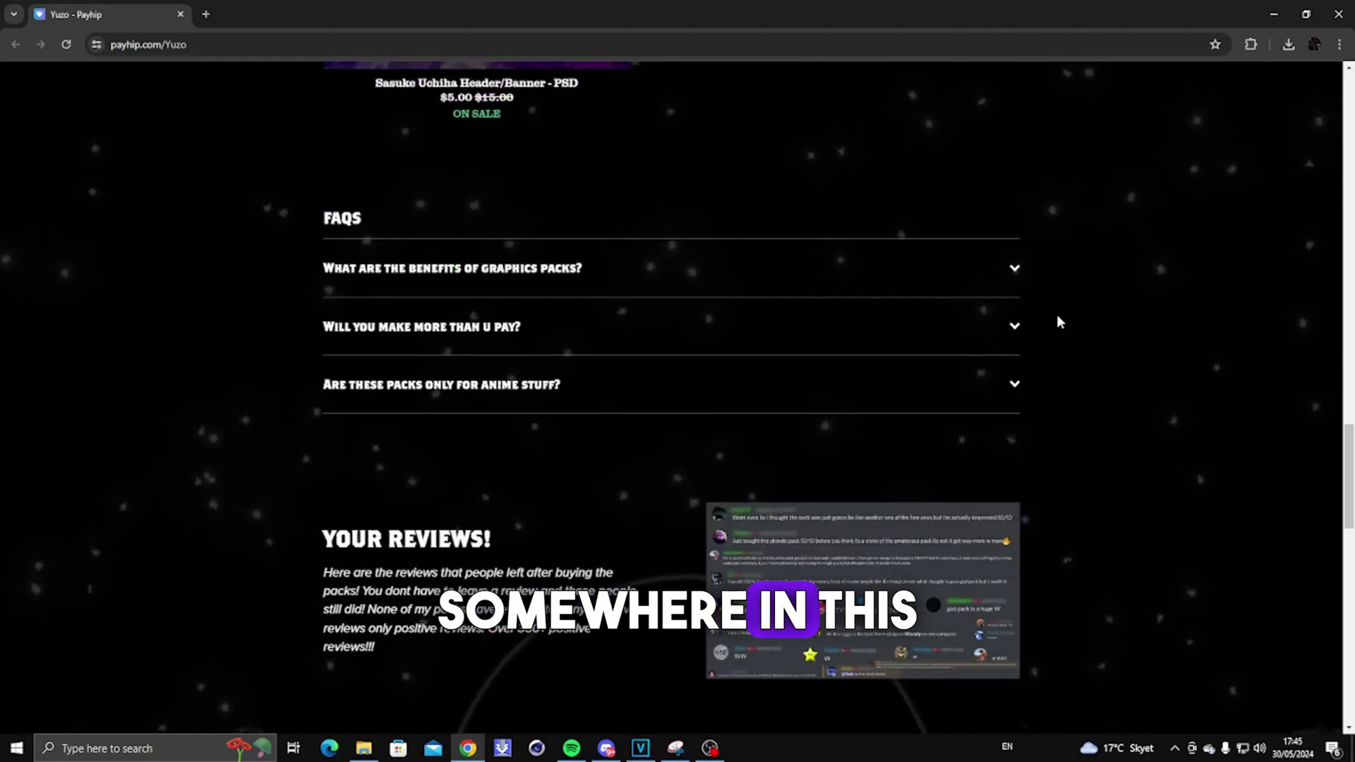
{"action": "scroll", "coordinate": [1057, 318], "scroll_direction": "down", "scroll_amount": 2}
{"action": "scroll", "coordinate": [1057, 319], "scroll_direction": "down", "scroll_amount": 1}
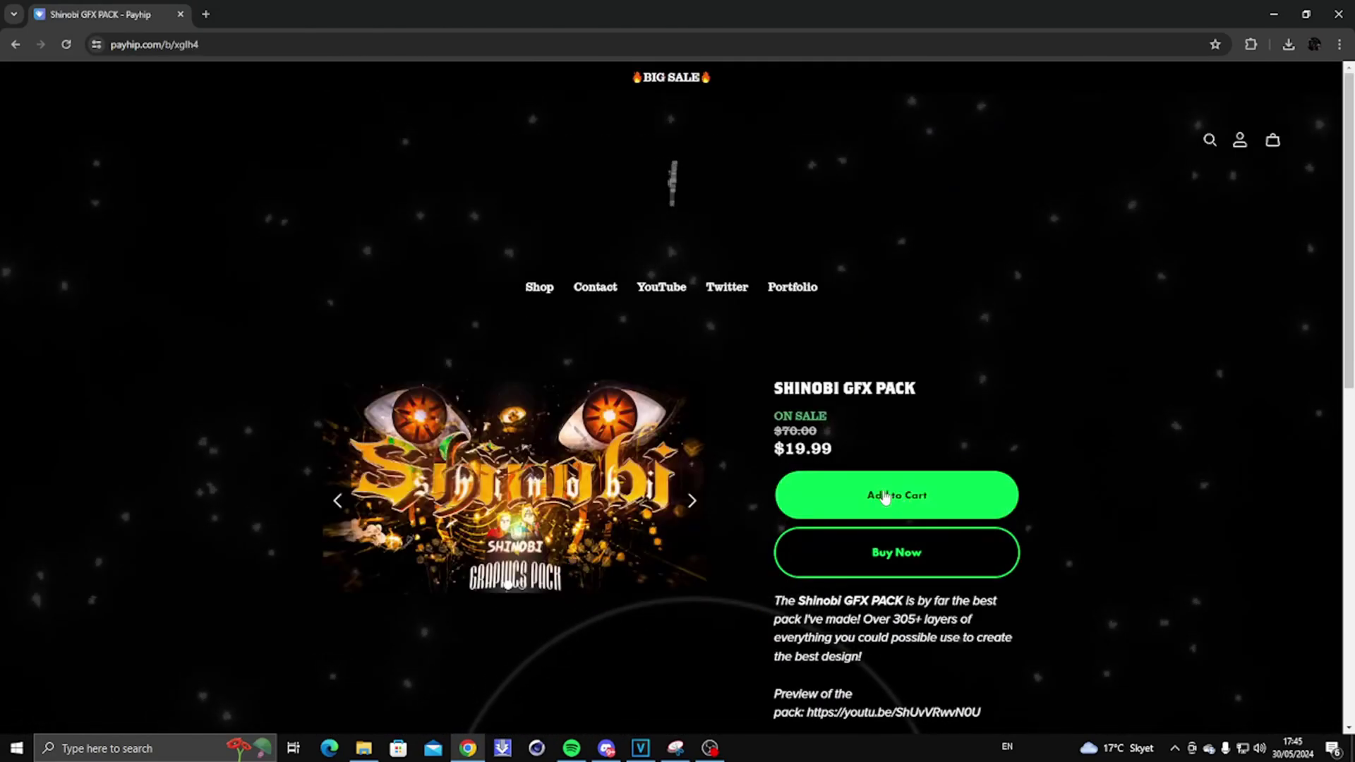
Add the Shinobi GFX Pack to the Payhip cart for $19.99
{"action": "left_click", "coordinate": [885, 497]}
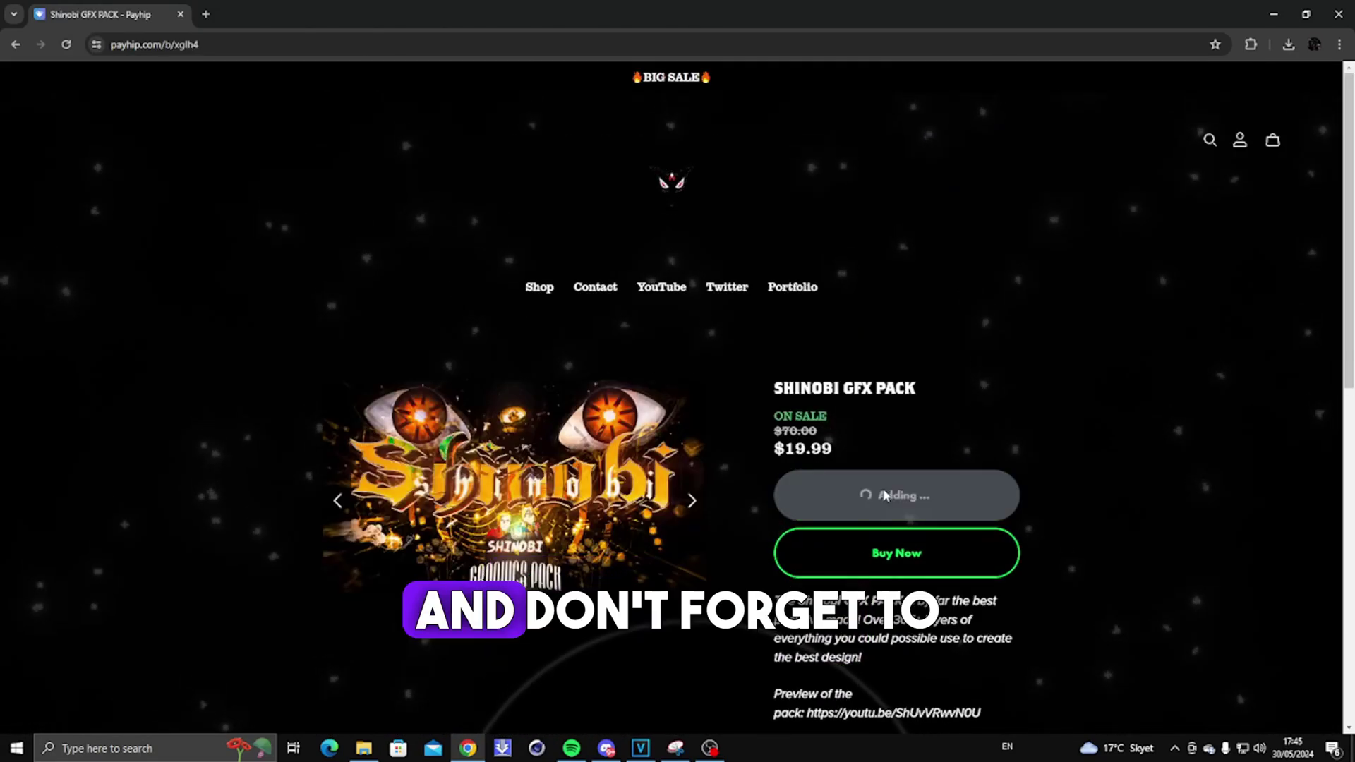
Proceed to checkout for the Shinobi pack and toggle browser fullscreen off and on
{"action": "left_click", "coordinate": [1228, 254]}
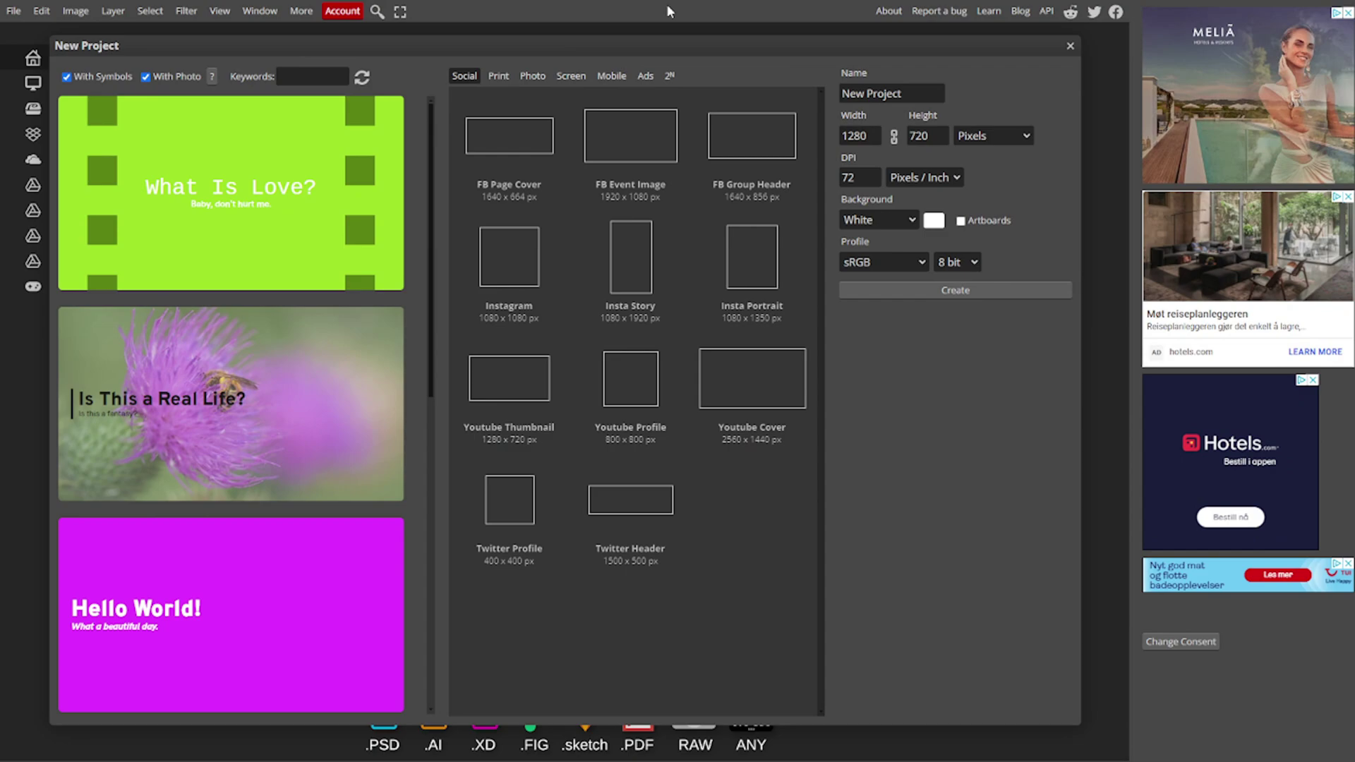
{"action": "key", "text": "F11"}
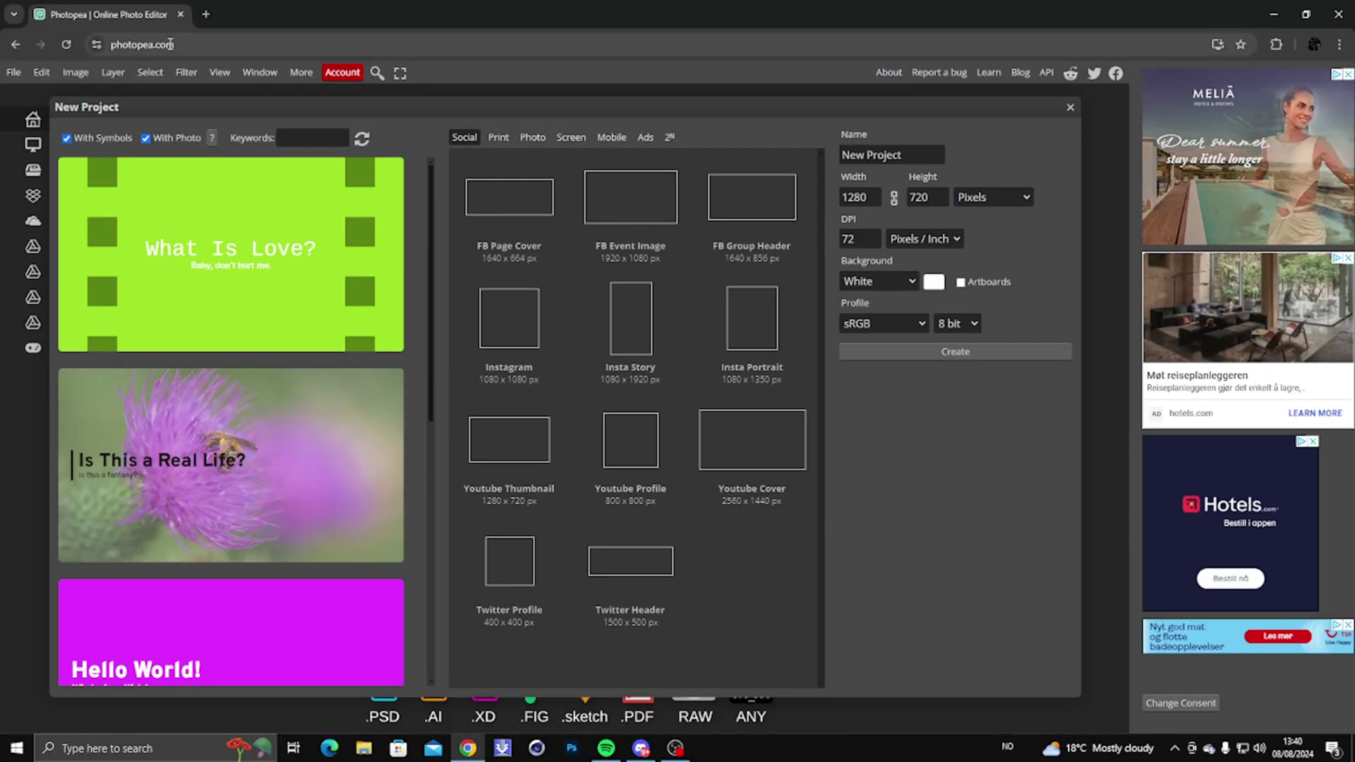
{"action": "key", "text": "F11"}
Clear the width value in the new-document settings and move on to height
{"action": "double_click", "coordinate": [858, 136]}
{"action": "key", "text": "BackSpace"}
{"action": "type", "text": "3000"}
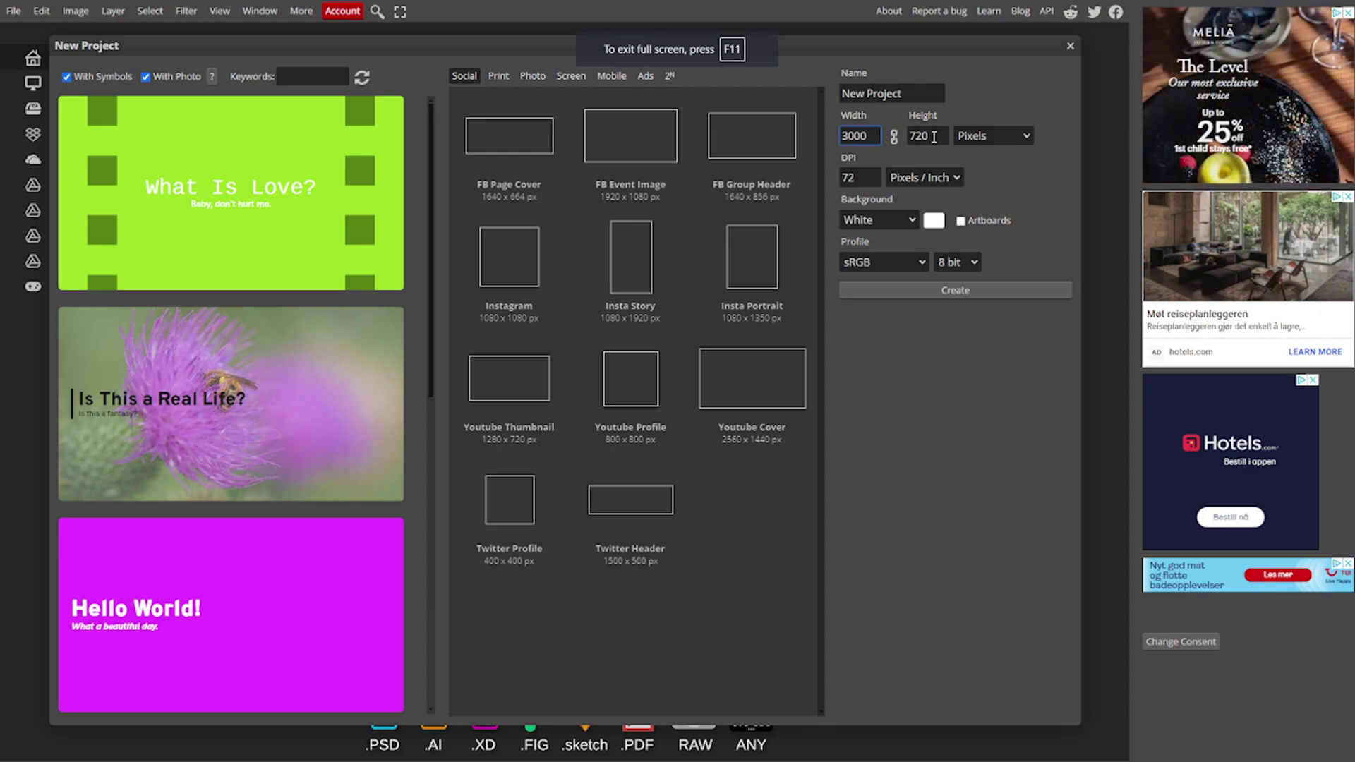
{"action": "key", "text": "Tab"}
{"action": "type", "text": "1"}
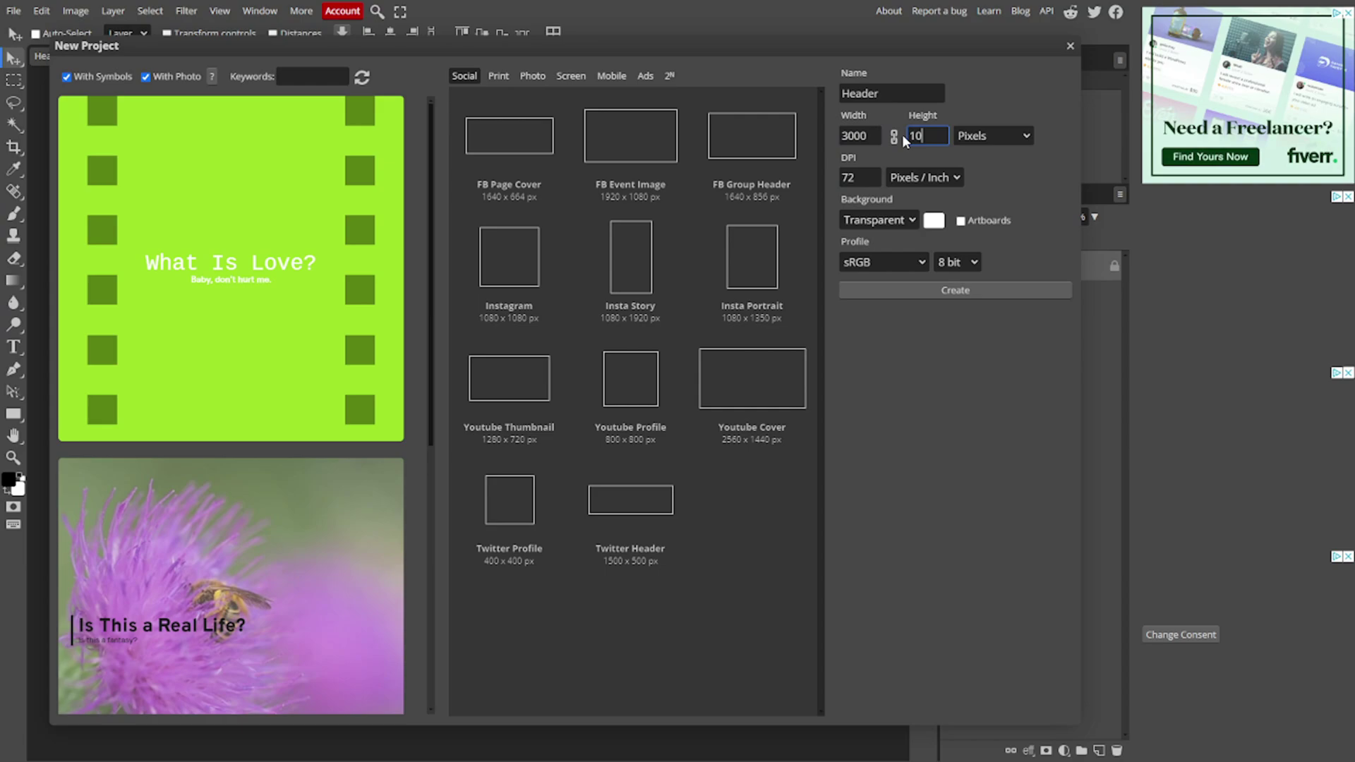
{"action": "type", "text": "00"}
Create the 3000×1000 Header document, then draw and deselect a rectangular selection
{"action": "left_click", "coordinate": [951, 292]}
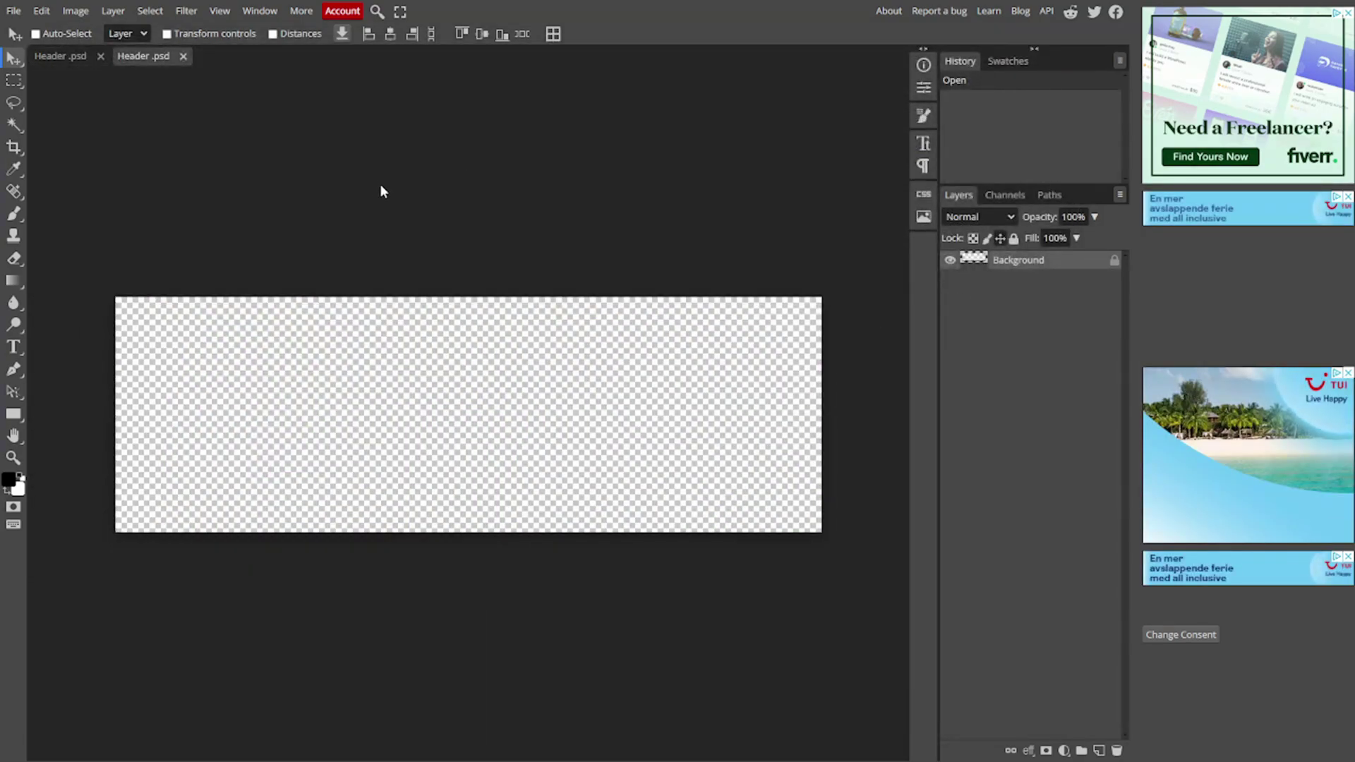
{"action": "scroll", "coordinate": [332, 469], "scroll_direction": "up", "scroll_amount": 2}
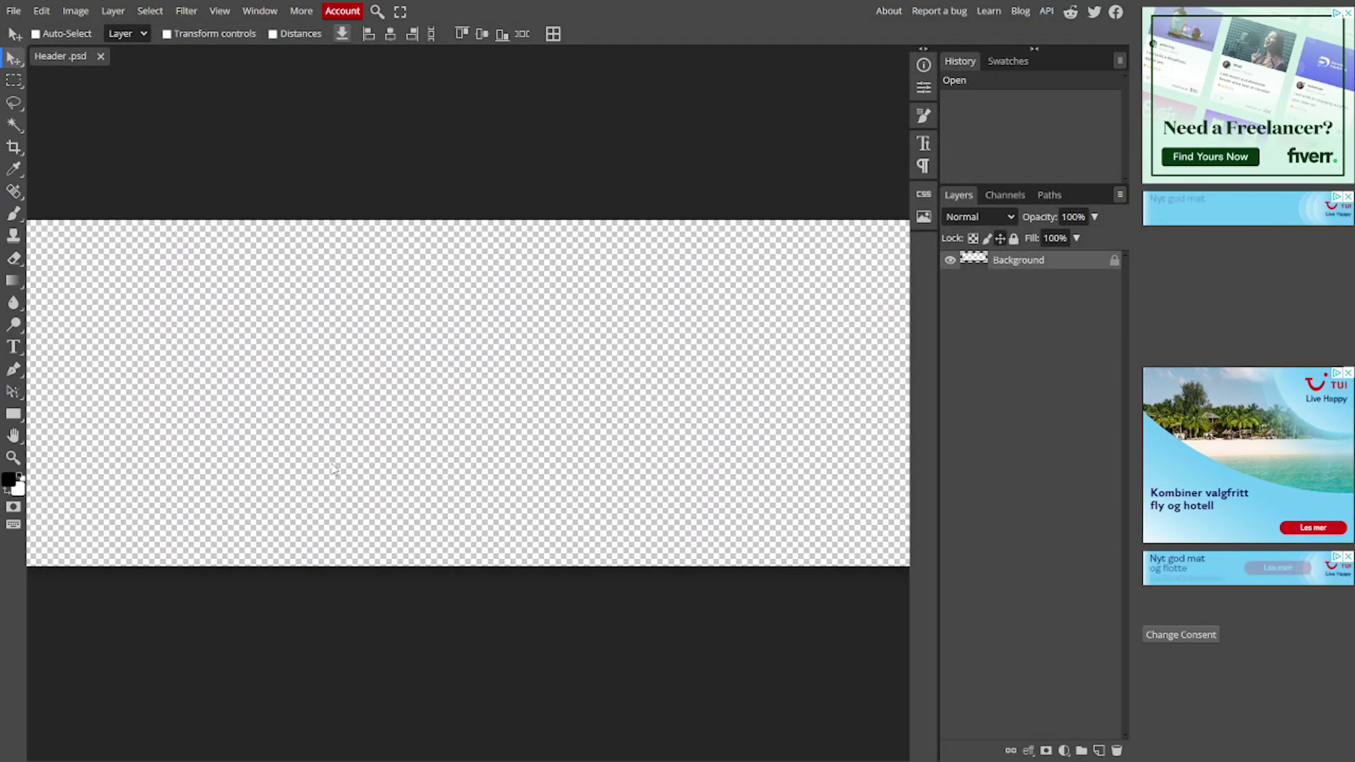
{"action": "scroll", "coordinate": [333, 470], "scroll_direction": "down", "scroll_amount": 2}
{"action": "scroll", "coordinate": [333, 469], "scroll_direction": "up", "scroll_amount": 1}
{"action": "scroll", "coordinate": [333, 469], "scroll_direction": "up", "scroll_amount": 1}
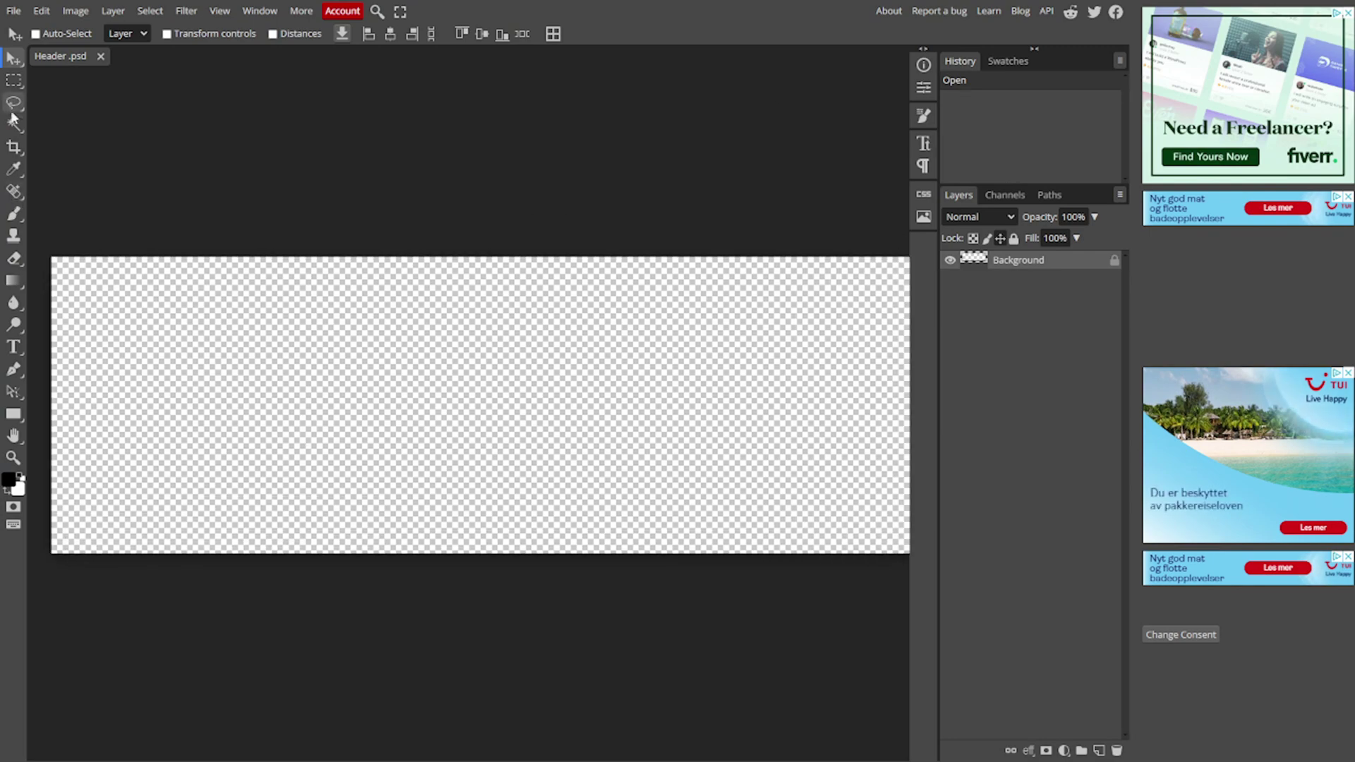
{"action": "left_click", "coordinate": [14, 79]}
{"action": "scroll", "coordinate": [363, 403], "scroll_direction": "down", "scroll_amount": 1}
{"action": "scroll", "coordinate": [364, 402], "scroll_direction": "up", "scroll_amount": 1}
{"action": "left_click_drag", "start_coordinate": [303, 329], "coordinate": [454, 439]}
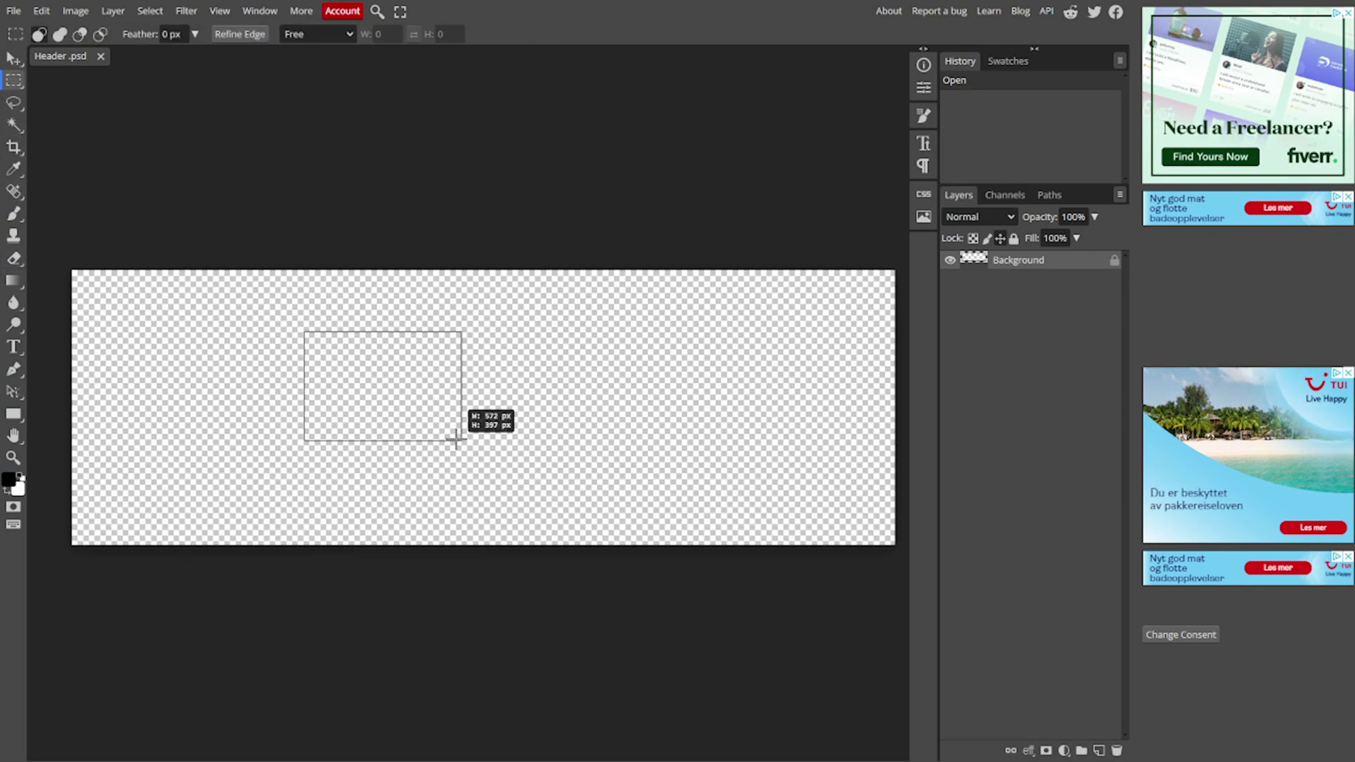
{"action": "right_click", "coordinate": [454, 438]}
{"action": "left_click", "coordinate": [471, 441]}
Open Shinobi GFX PACK.psd via File > Open
{"action": "left_click", "coordinate": [15, 11]}
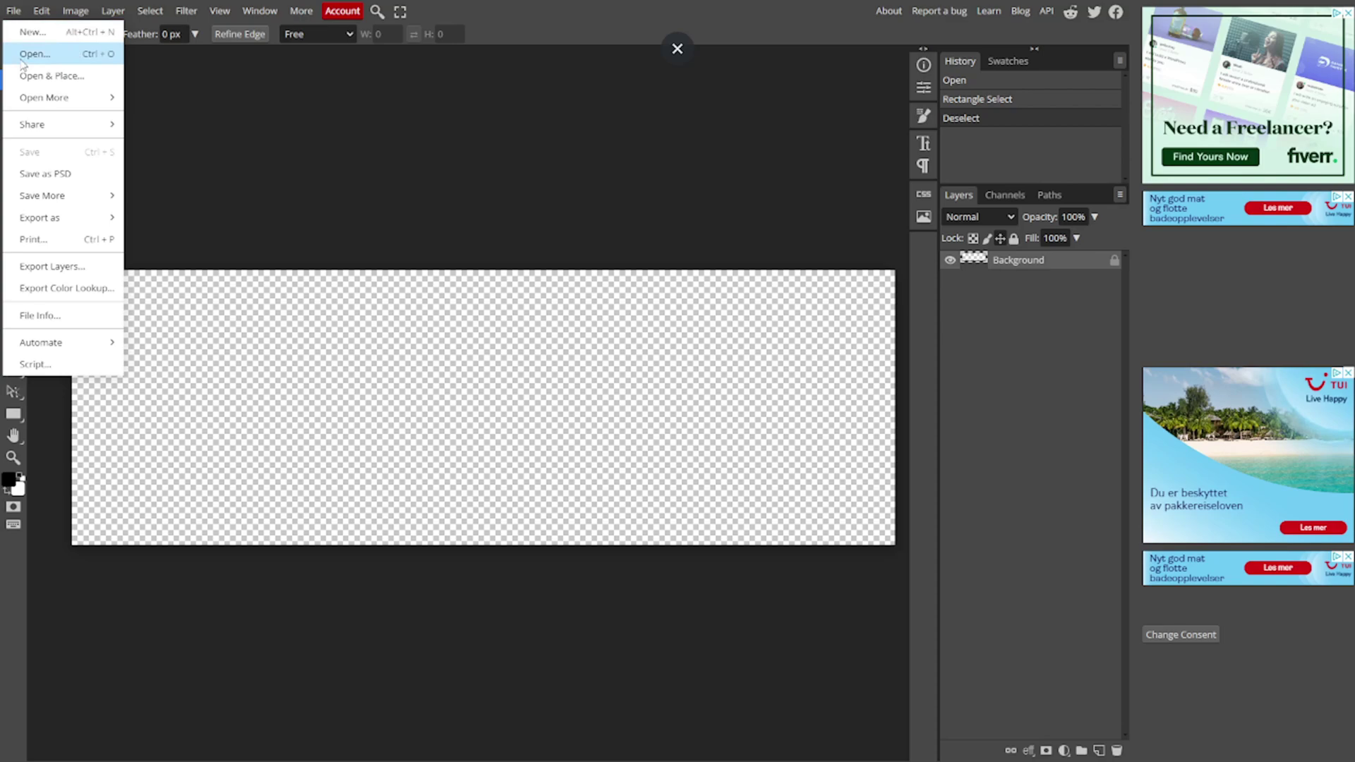
{"action": "left_click", "coordinate": [32, 52]}
{"action": "left_click", "coordinate": [550, 357]}
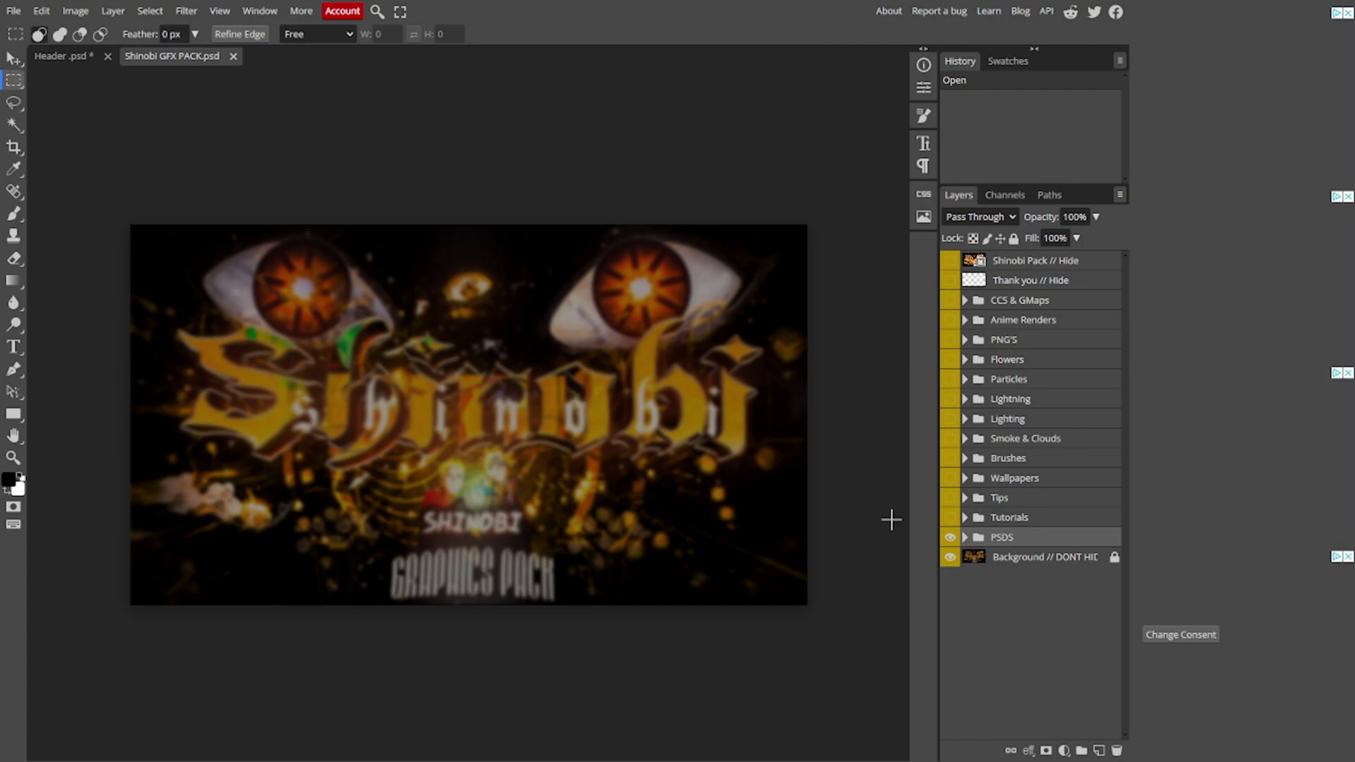
{"action": "left_click", "coordinate": [950, 260]}
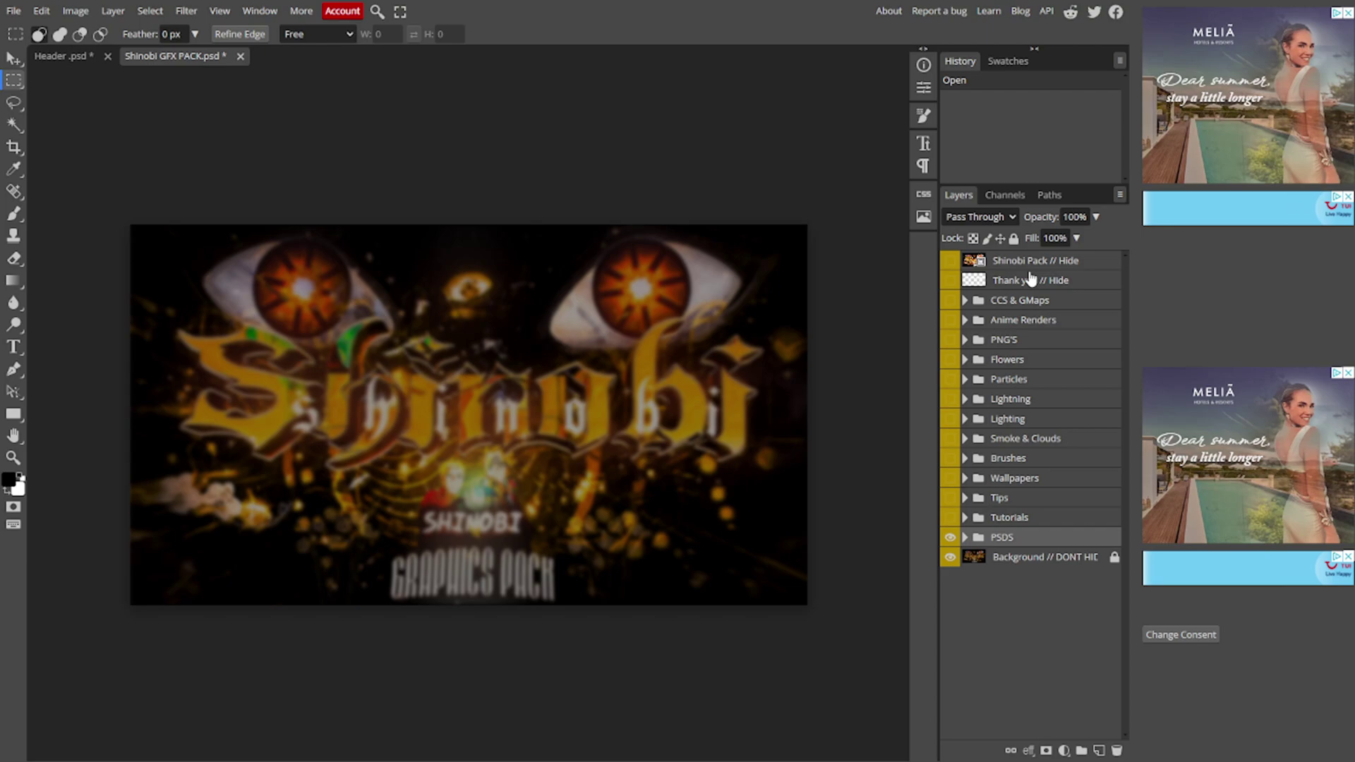
{"action": "left_click", "coordinate": [949, 263]}
{"action": "left_click", "coordinate": [950, 261]}
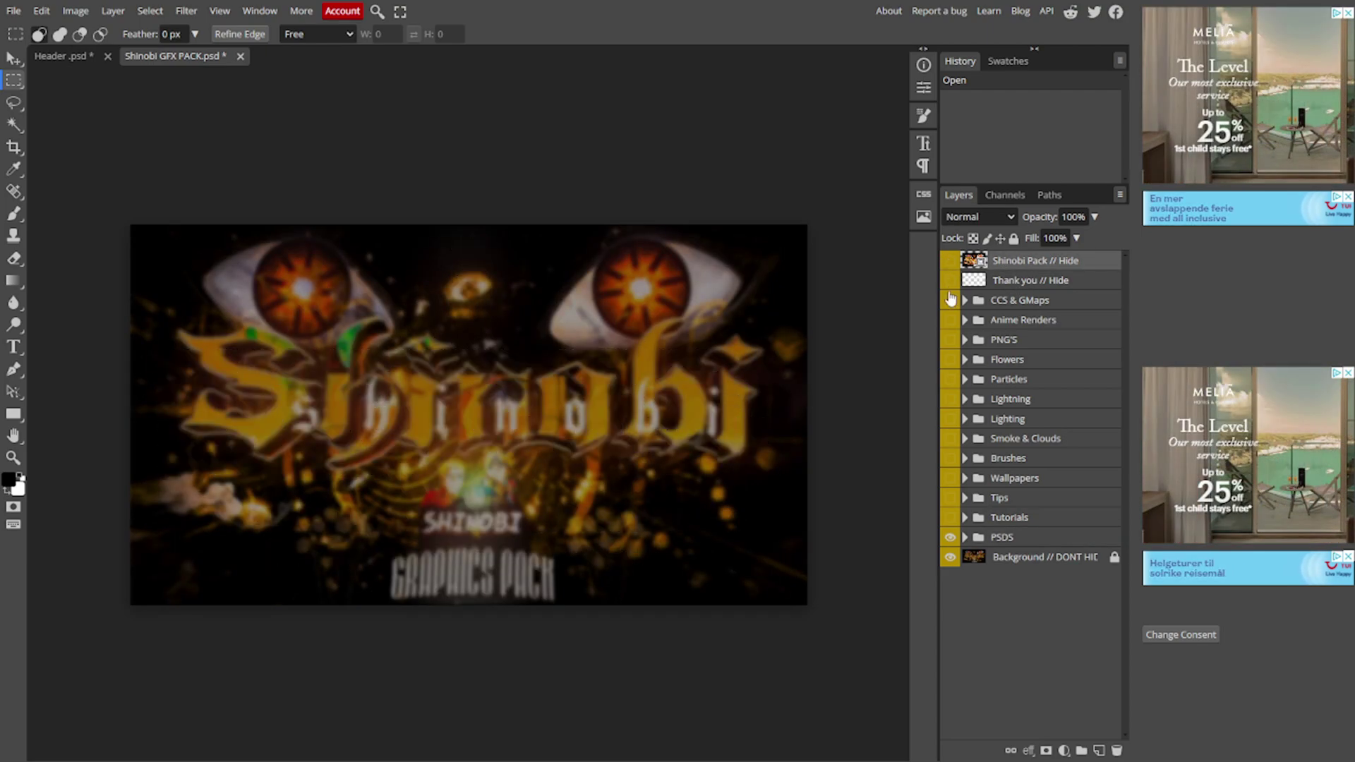
{"action": "left_click", "coordinate": [951, 300]}
{"action": "left_click", "coordinate": [965, 300]}
{"action": "left_click", "coordinate": [950, 359]}
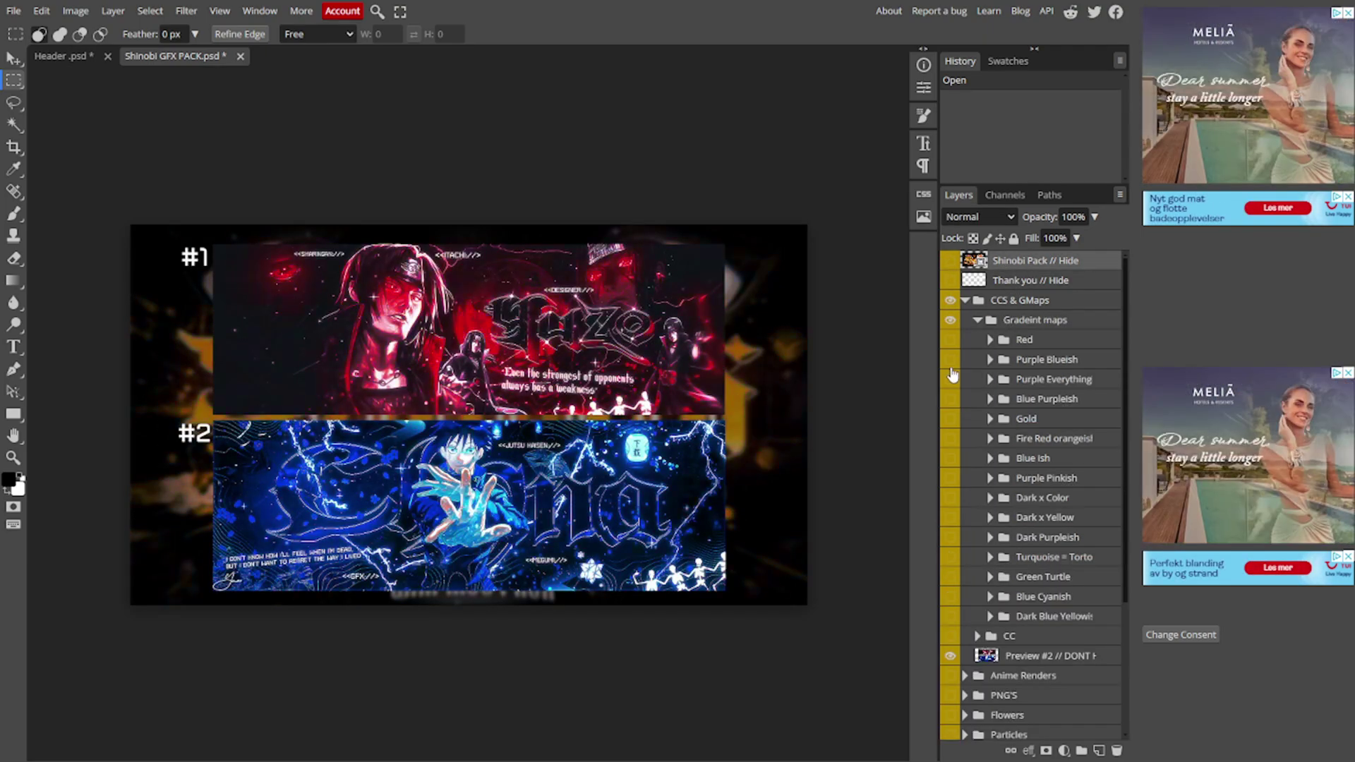
{"action": "left_click", "coordinate": [951, 419]}
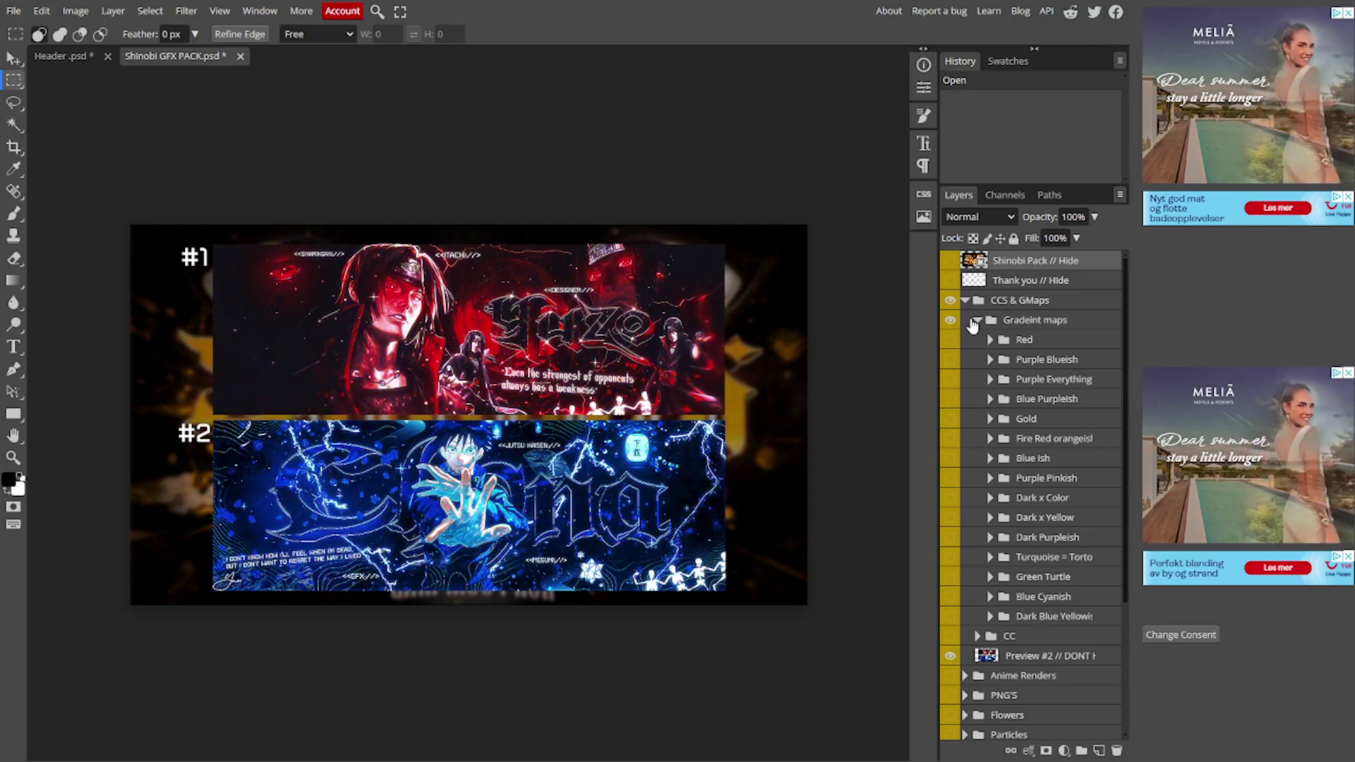
{"action": "left_click", "coordinate": [974, 321]}
{"action": "left_click", "coordinate": [964, 301]}
{"action": "left_click", "coordinate": [951, 300]}
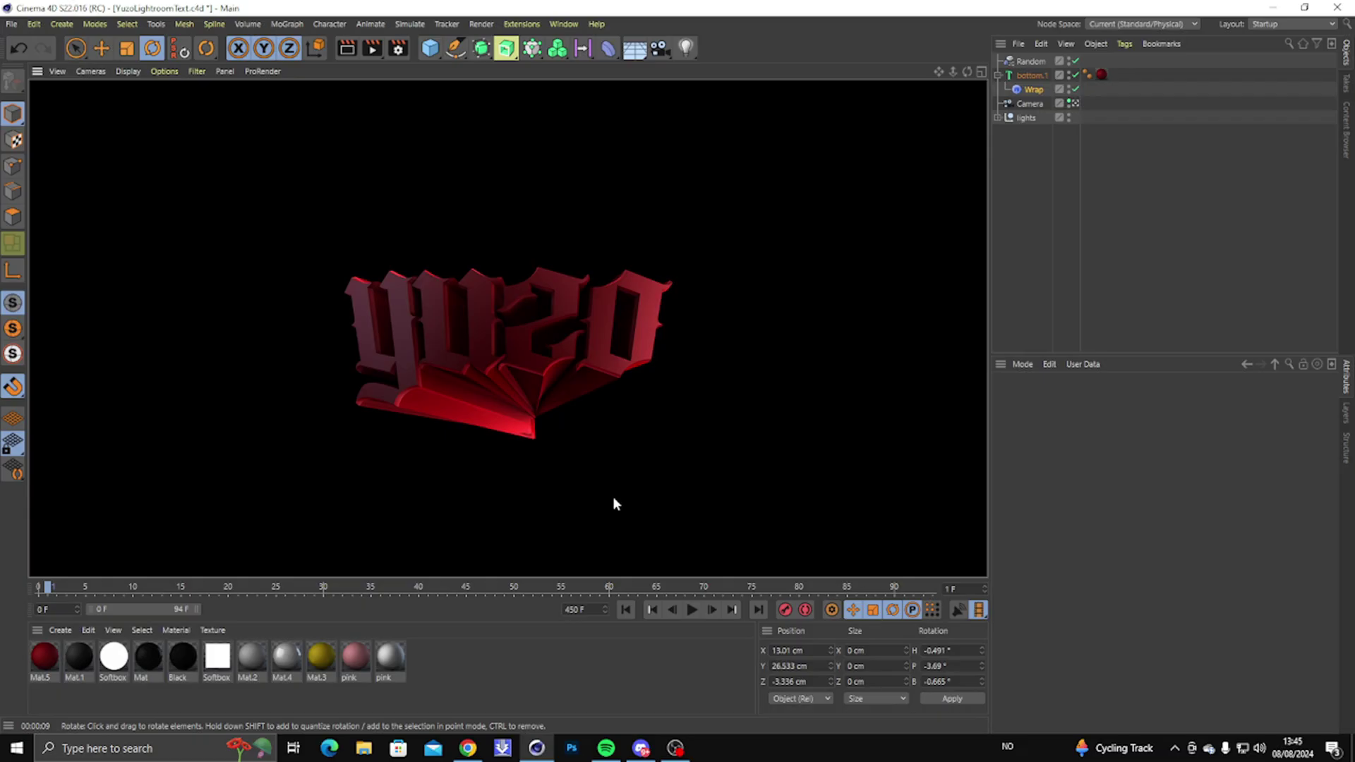
Commit the placed Yuzo render's transform in Header
{"action": "left_click", "coordinate": [587, 395]}
{"action": "key", "text": "ctrl+z"}
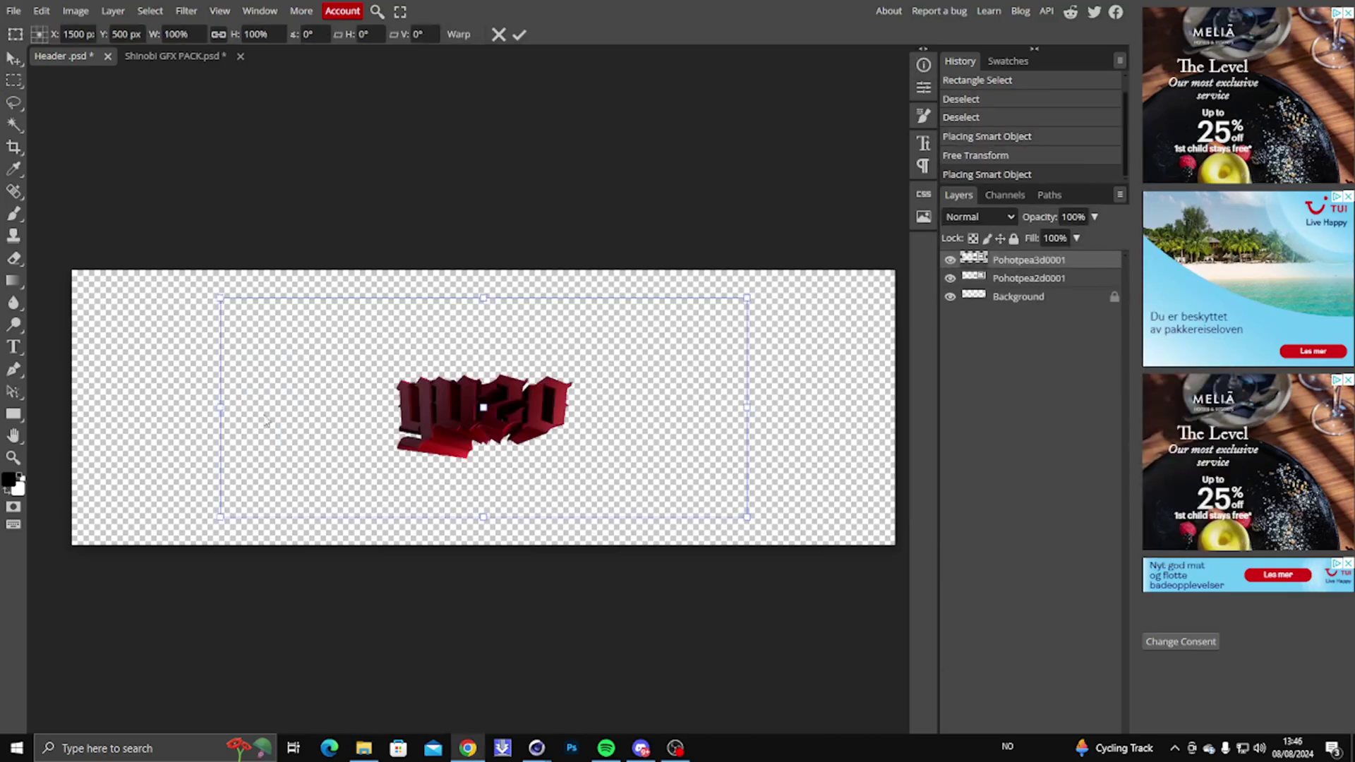
{"action": "key", "text": "Return"}
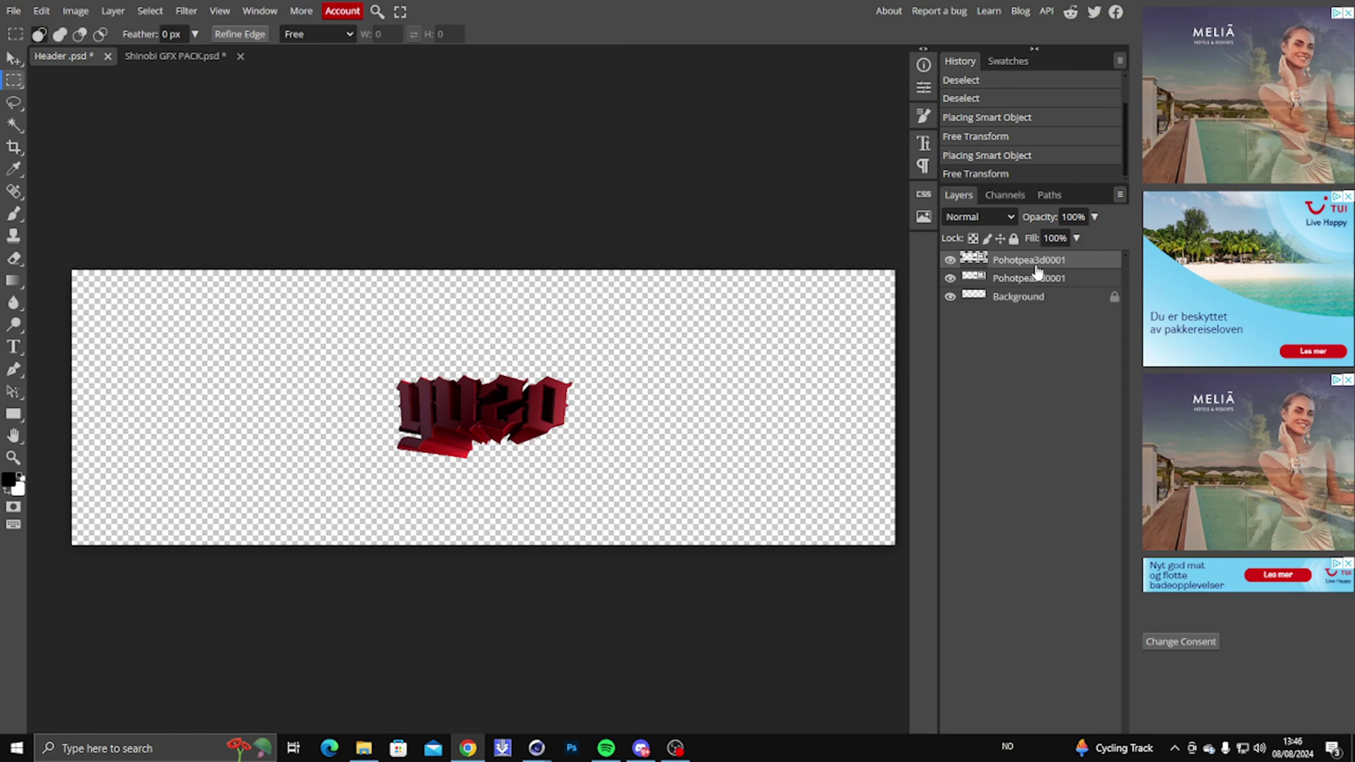
{"action": "type", "text": "d"}
Rename the render layers 3d and 2d, then unlock and hide Background
{"action": "key", "text": "Return"}
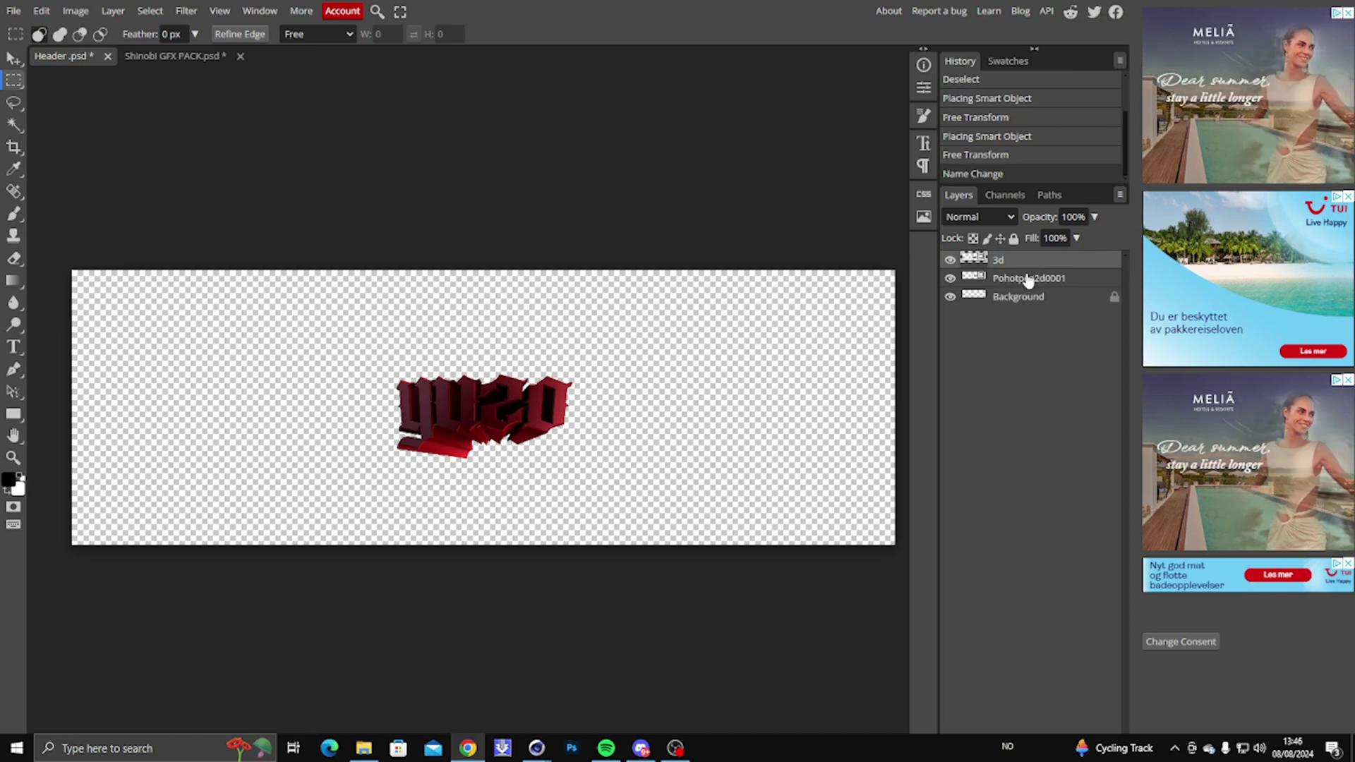
{"action": "double_click", "coordinate": [1026, 278]}
{"action": "type", "text": "2d"}
{"action": "key", "text": "Return"}
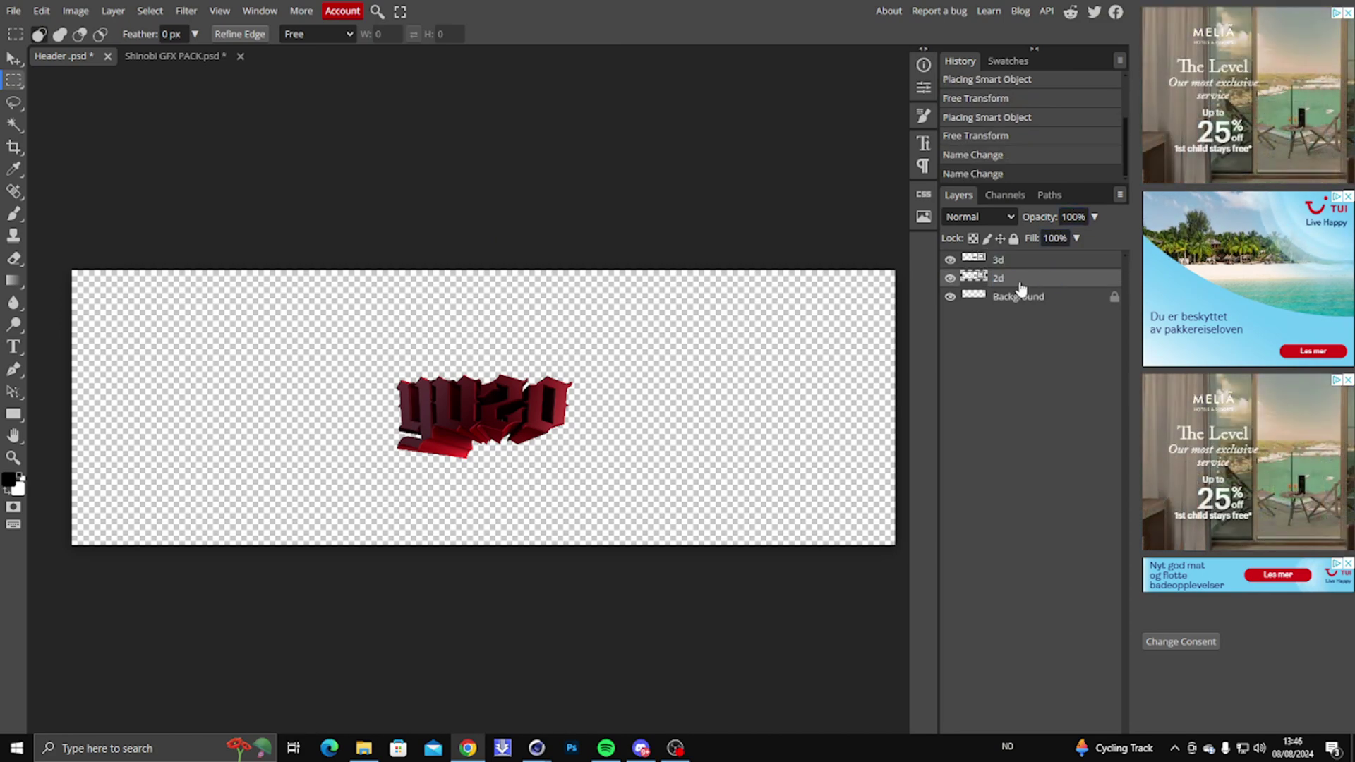
{"action": "scroll", "coordinate": [457, 436], "scroll_direction": "up", "scroll_amount": 2}
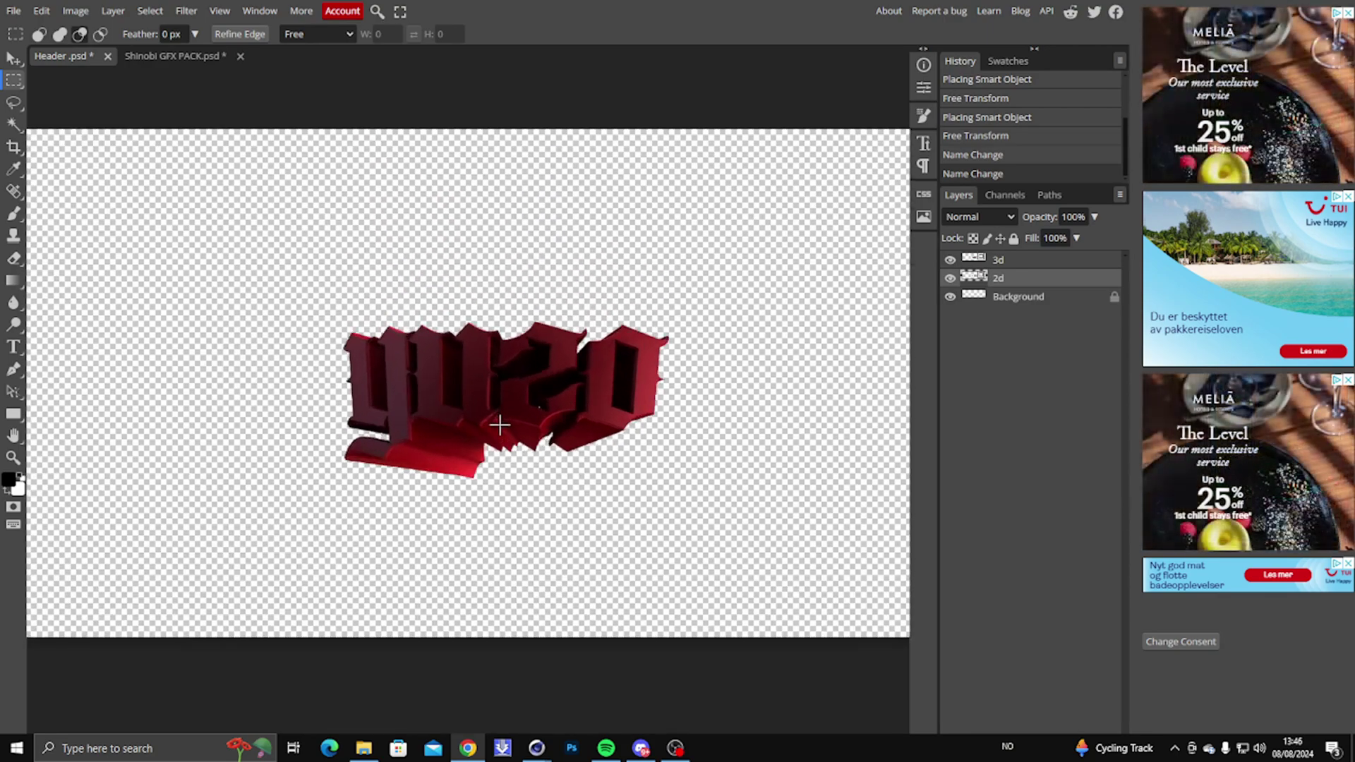
{"action": "left_click", "coordinate": [1108, 296]}
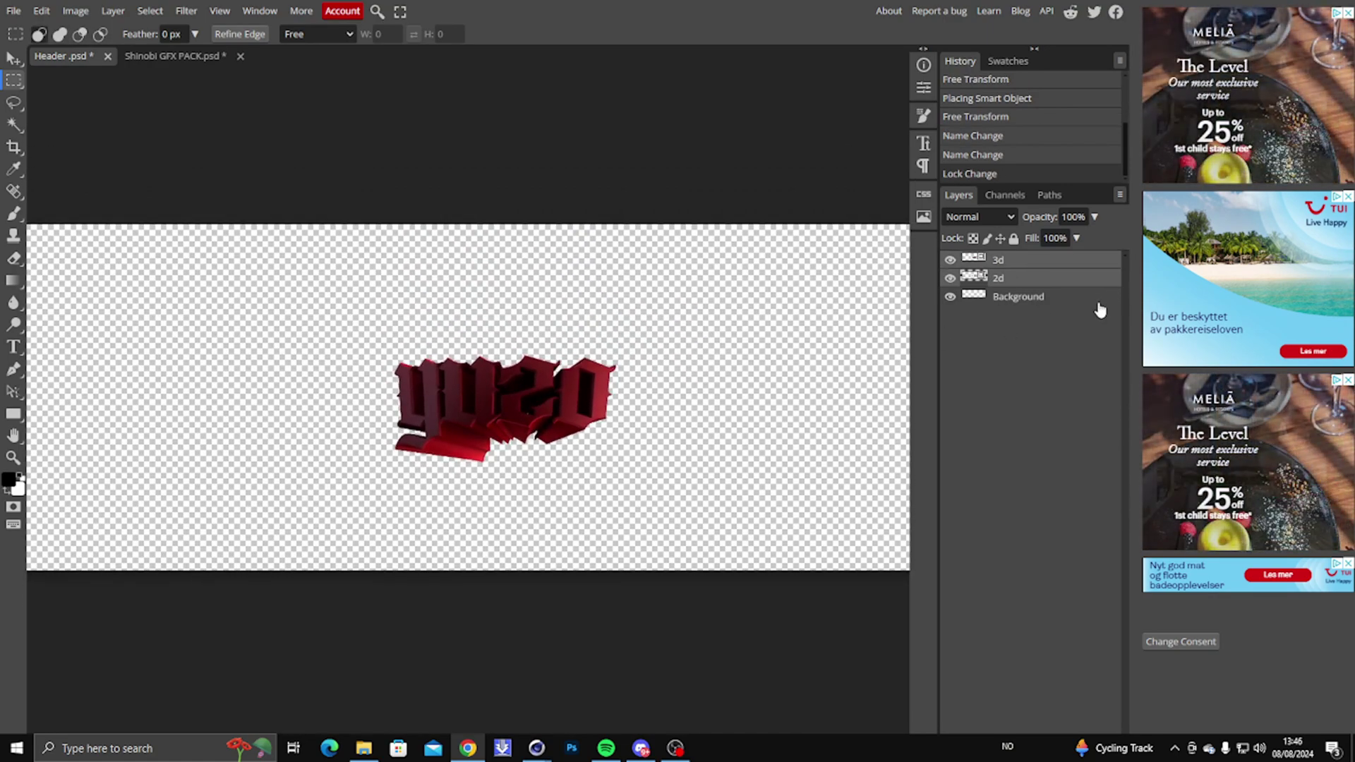
{"action": "left_click", "coordinate": [950, 297]}
{"action": "scroll", "coordinate": [620, 429], "scroll_direction": "up", "scroll_amount": 1}
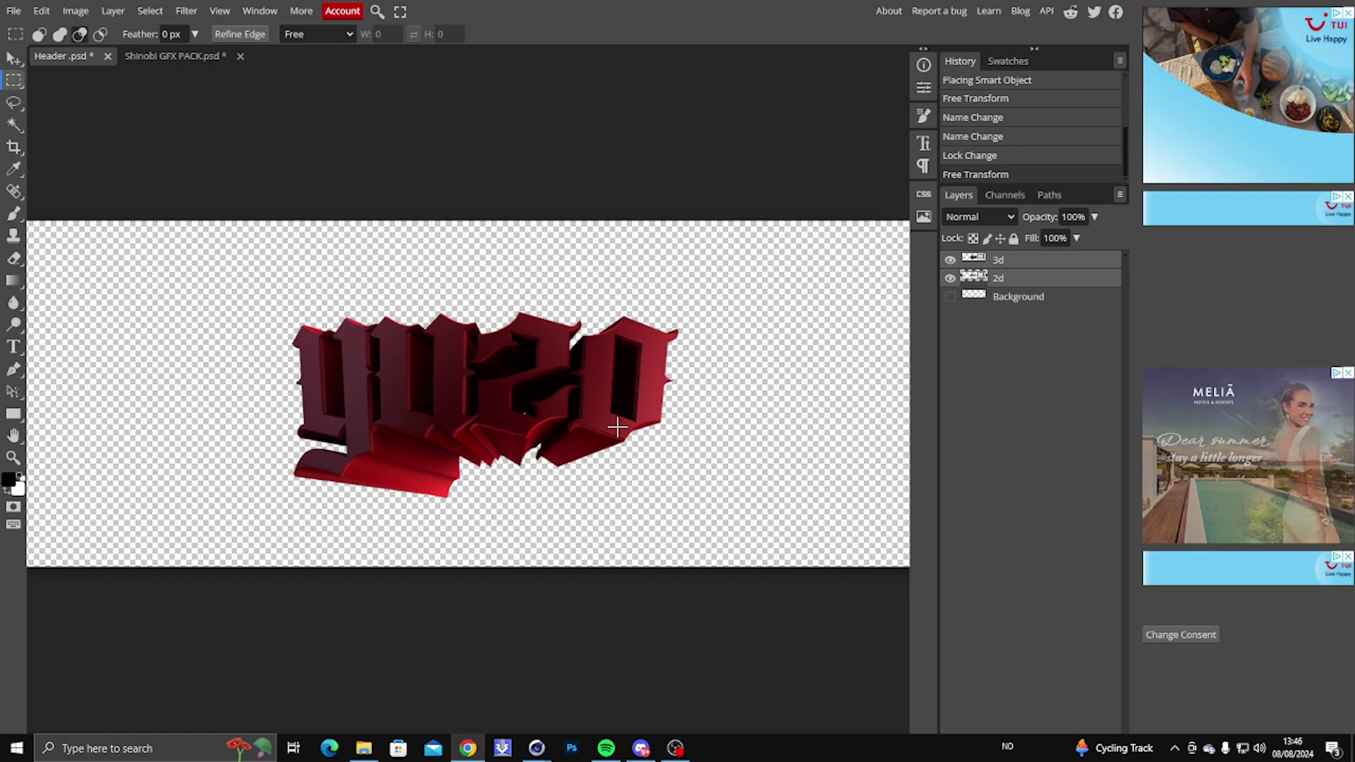
Expand and show the Text Main group, and paste the layer style onto 2d
{"action": "left_click", "coordinate": [152, 60]}
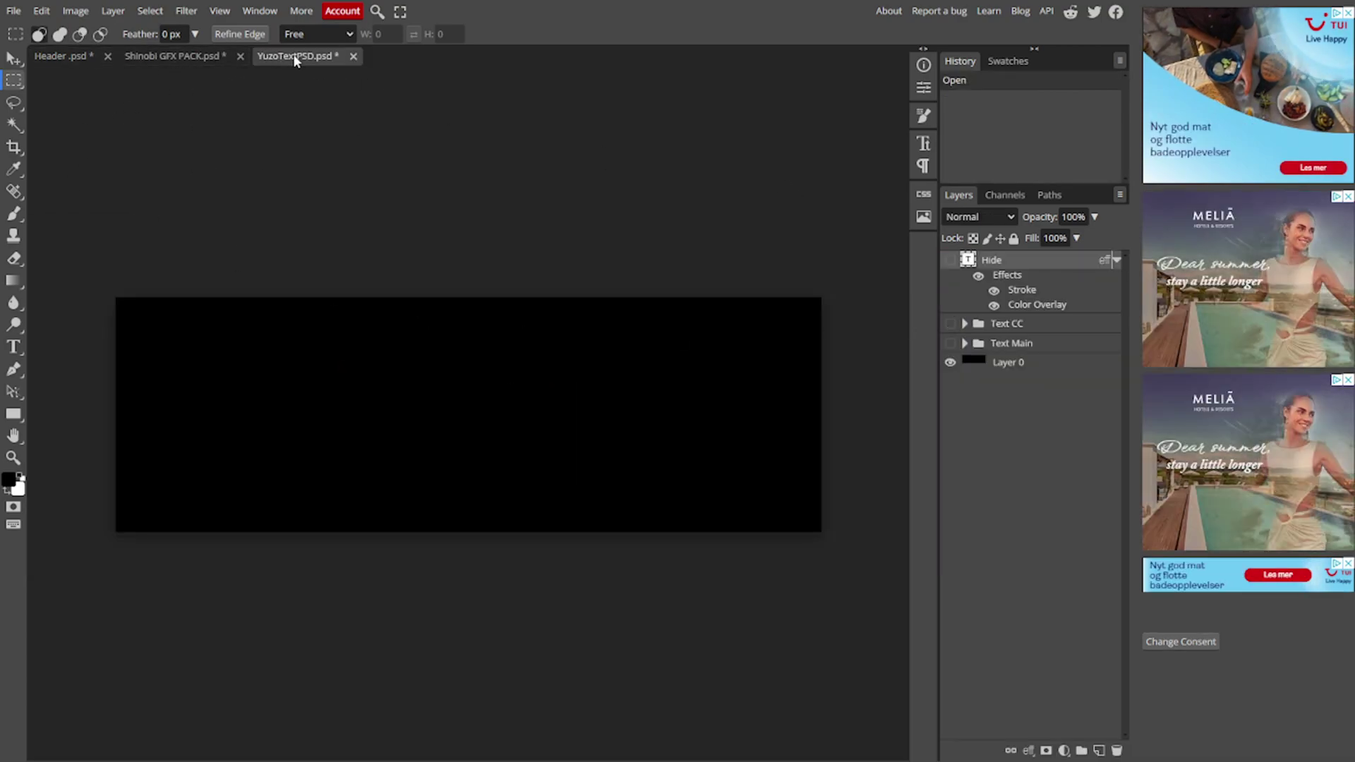
{"action": "left_click", "coordinate": [964, 343]}
{"action": "left_click", "coordinate": [950, 343]}
{"action": "scroll", "coordinate": [1058, 581], "scroll_direction": "down", "scroll_amount": 1}
{"action": "right_click", "coordinate": [1038, 667]}
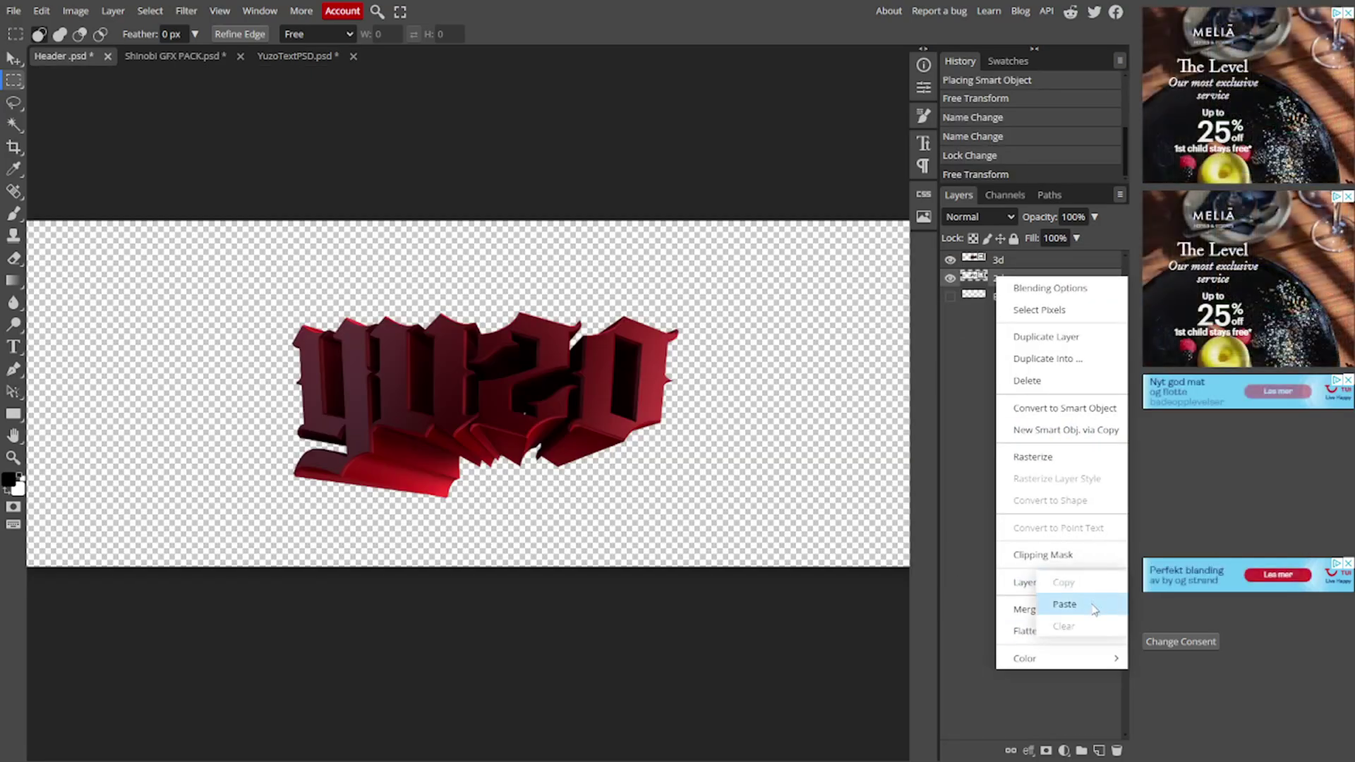
{"action": "left_click", "coordinate": [1065, 605]}
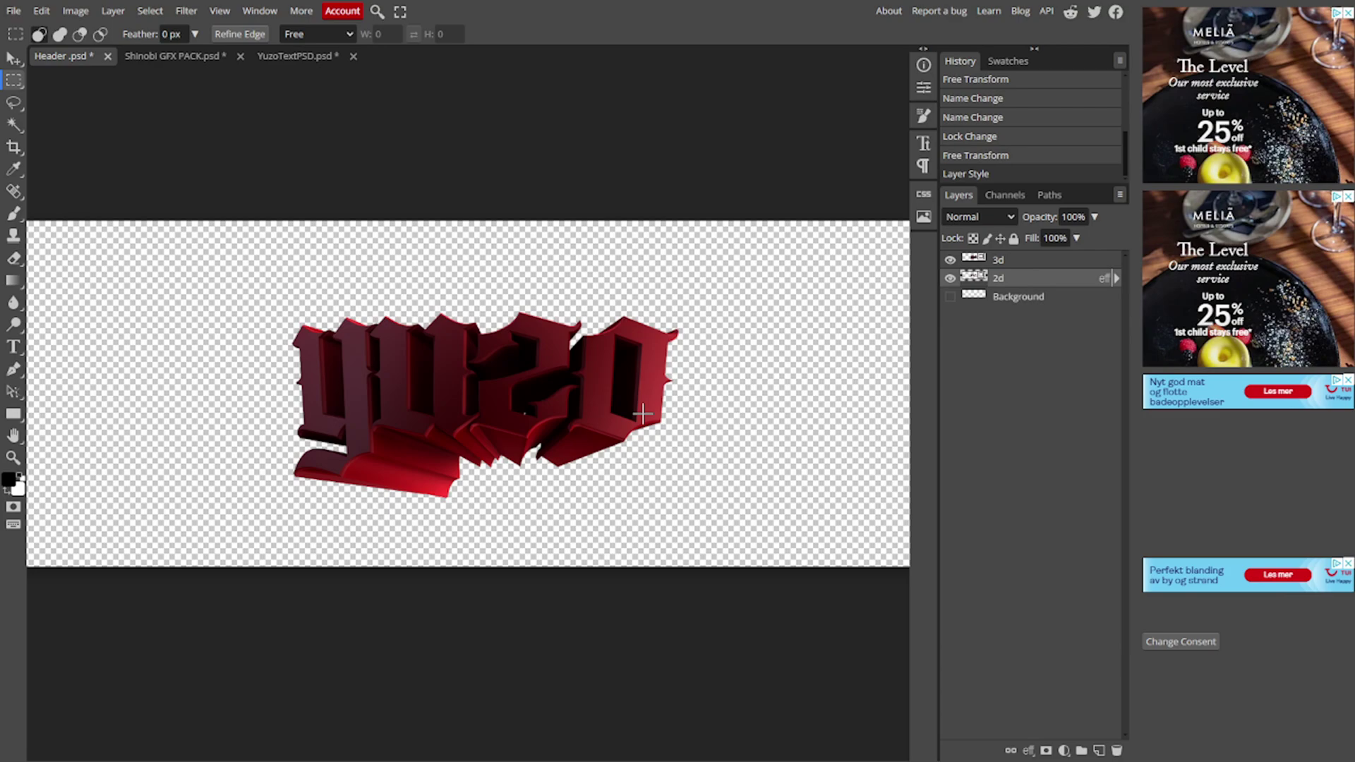
Select the Hue/Saturation 2 and Gradient Map 4 layers in YuzoTextPSD
{"action": "left_click_drag", "start_coordinate": [297, 55], "coordinate": [182, 62]}
{"action": "scroll", "coordinate": [1113, 543], "scroll_direction": "down", "scroll_amount": 1}
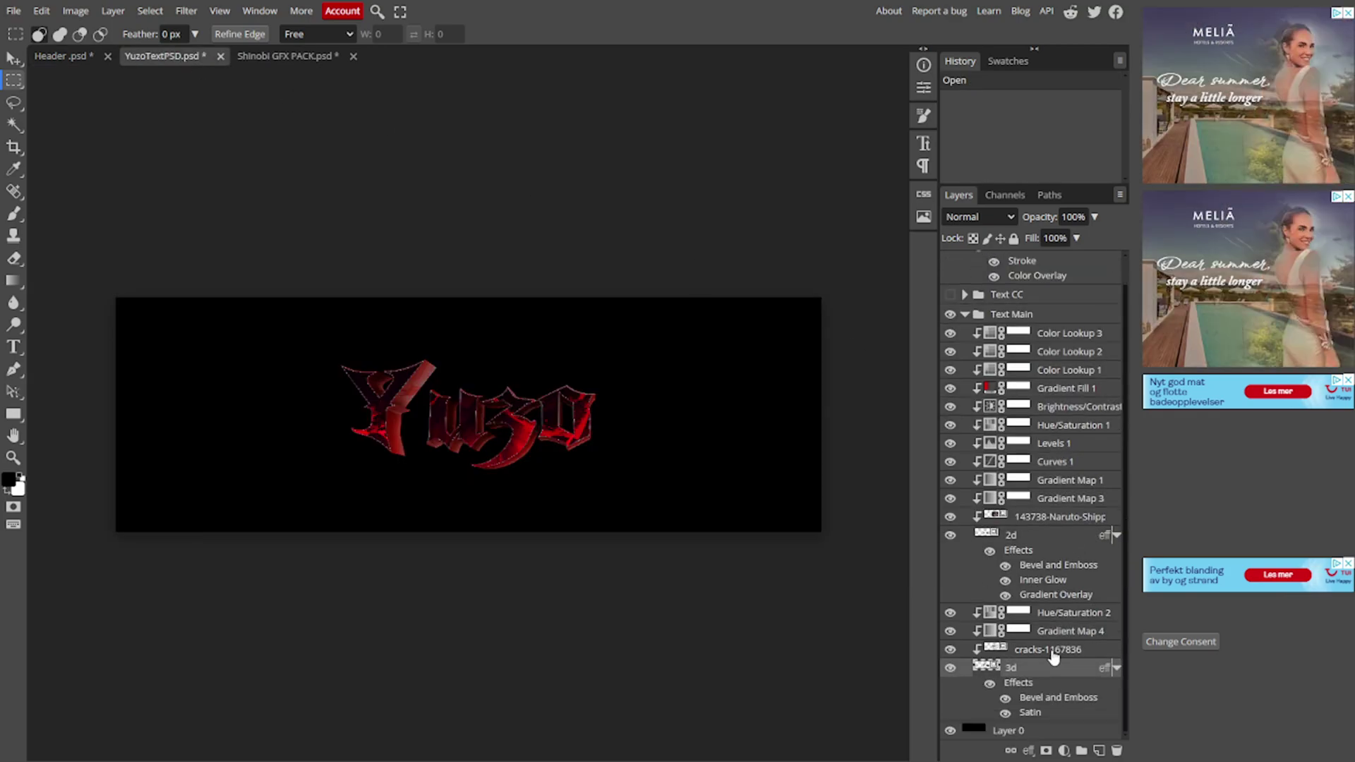
{"action": "left_click", "coordinate": [1070, 632], "text": "shift"}
{"action": "mouse_move", "coordinate": [1058, 615]}
{"action": "left_mouse_down"}
{"action": "mouse_move", "coordinate": [59, 67]}
{"action": "mouse_move", "coordinate": [1022, 319]}
{"action": "left_mouse_up"}
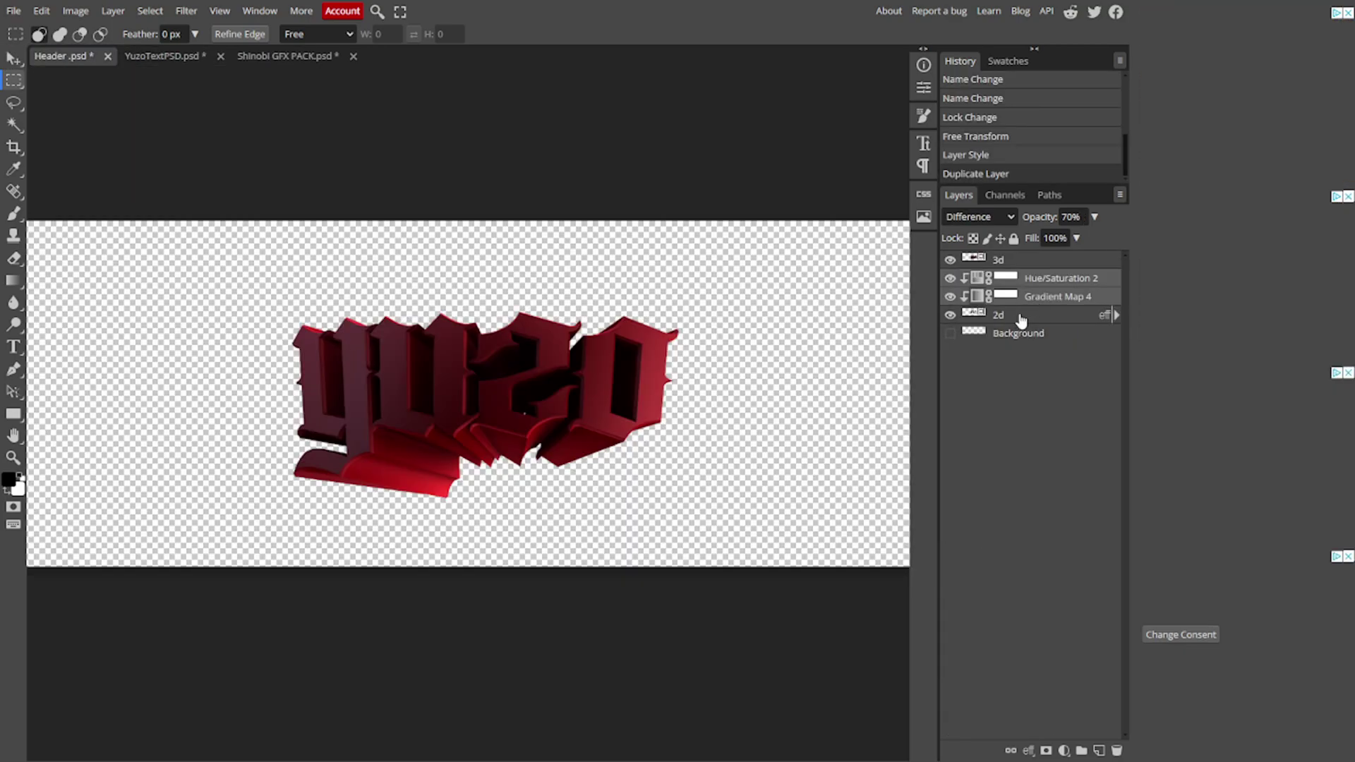
{"action": "left_click", "coordinate": [159, 55]}
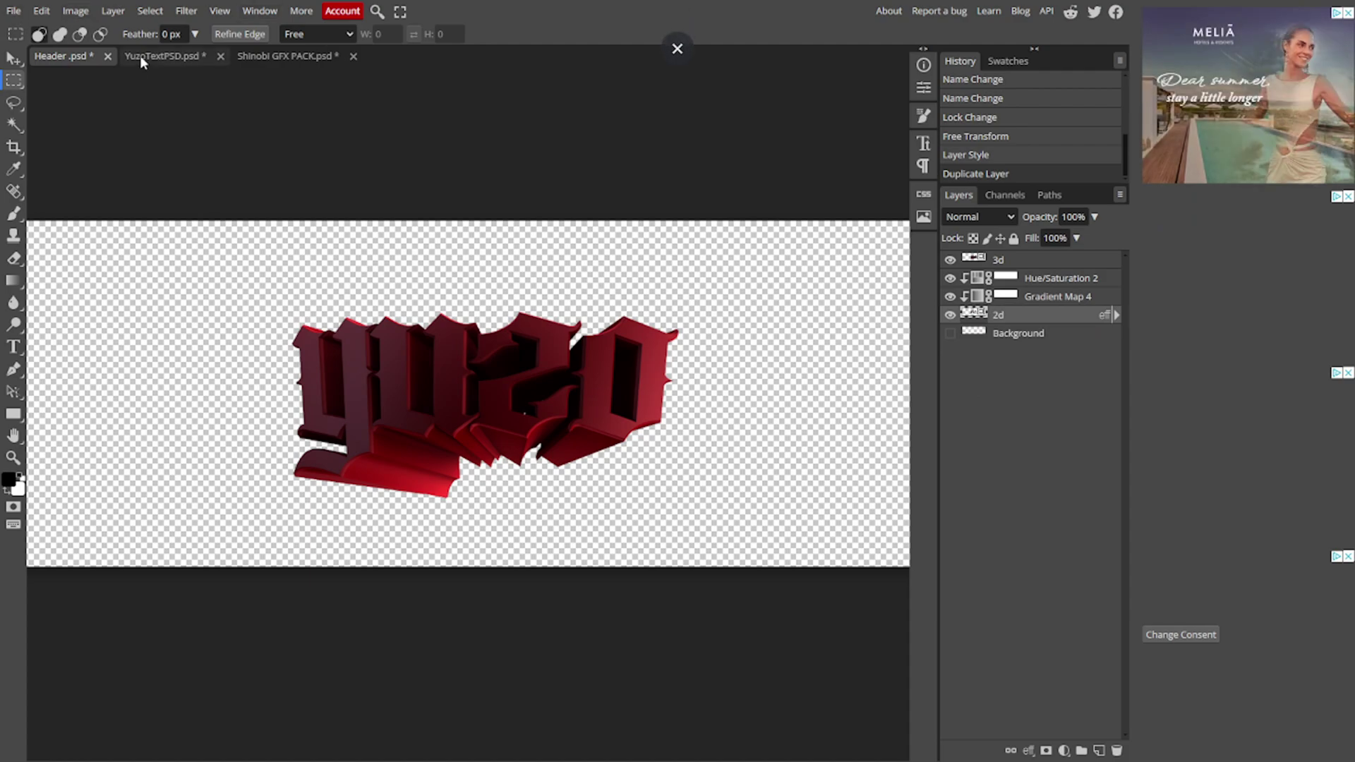
Place a white Shinobi brush stroke over the lower lettering, rotated, in Overlay blend
{"action": "left_click", "coordinate": [278, 58]}
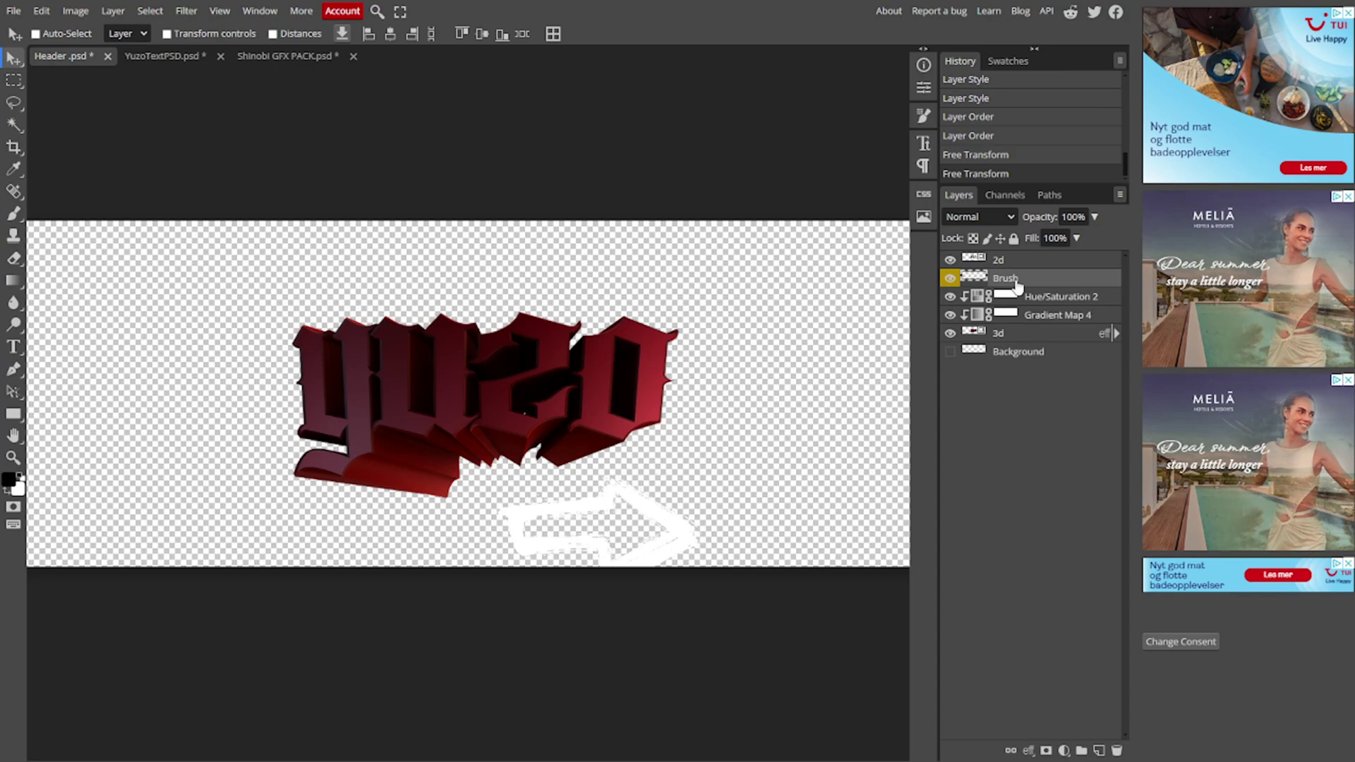
{"action": "left_click_drag", "start_coordinate": [657, 533], "coordinate": [462, 472]}
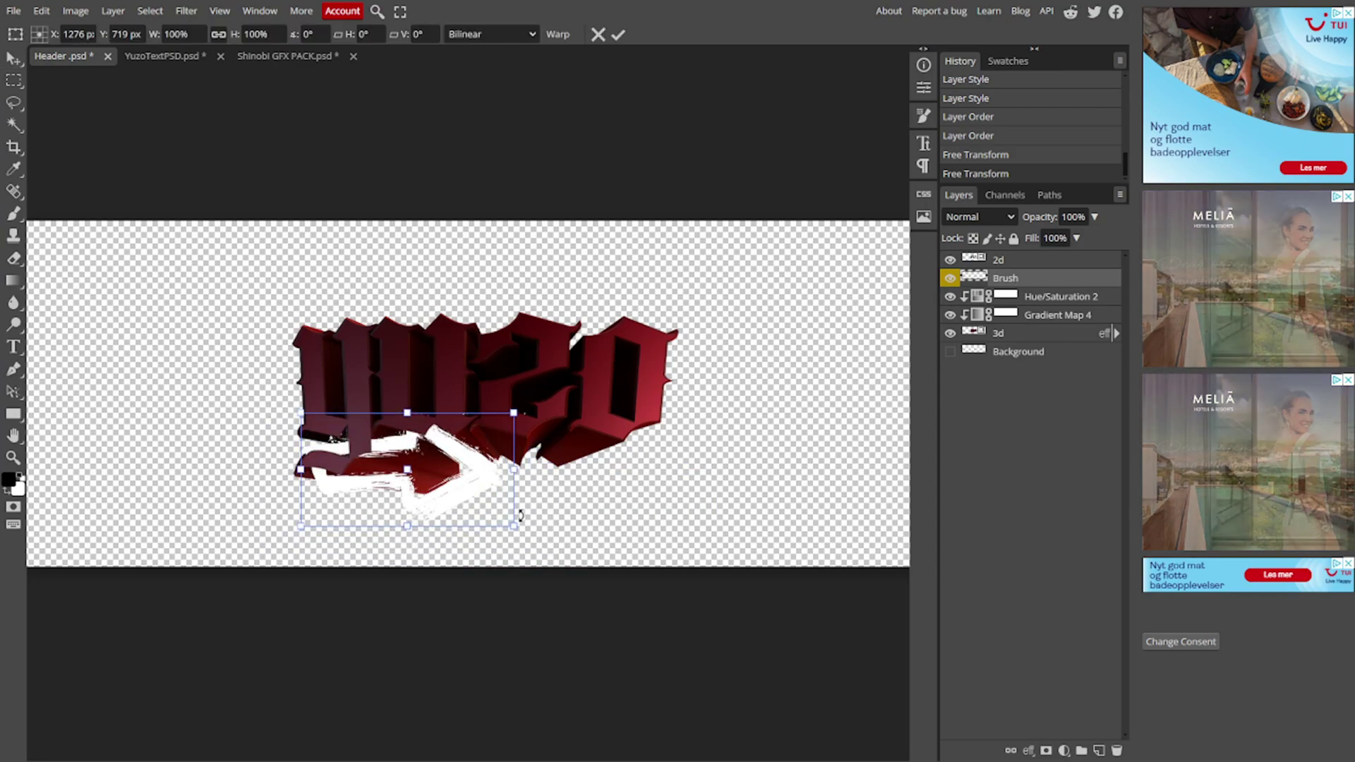
{"action": "mouse_move", "coordinate": [542, 526]}
{"action": "left_mouse_down"}
{"action": "mouse_move", "coordinate": [511, 561]}
{"action": "mouse_move", "coordinate": [462, 560]}
{"action": "mouse_move", "coordinate": [490, 562]}
{"action": "left_mouse_up"}
{"action": "key", "text": "alt+shift+o"}
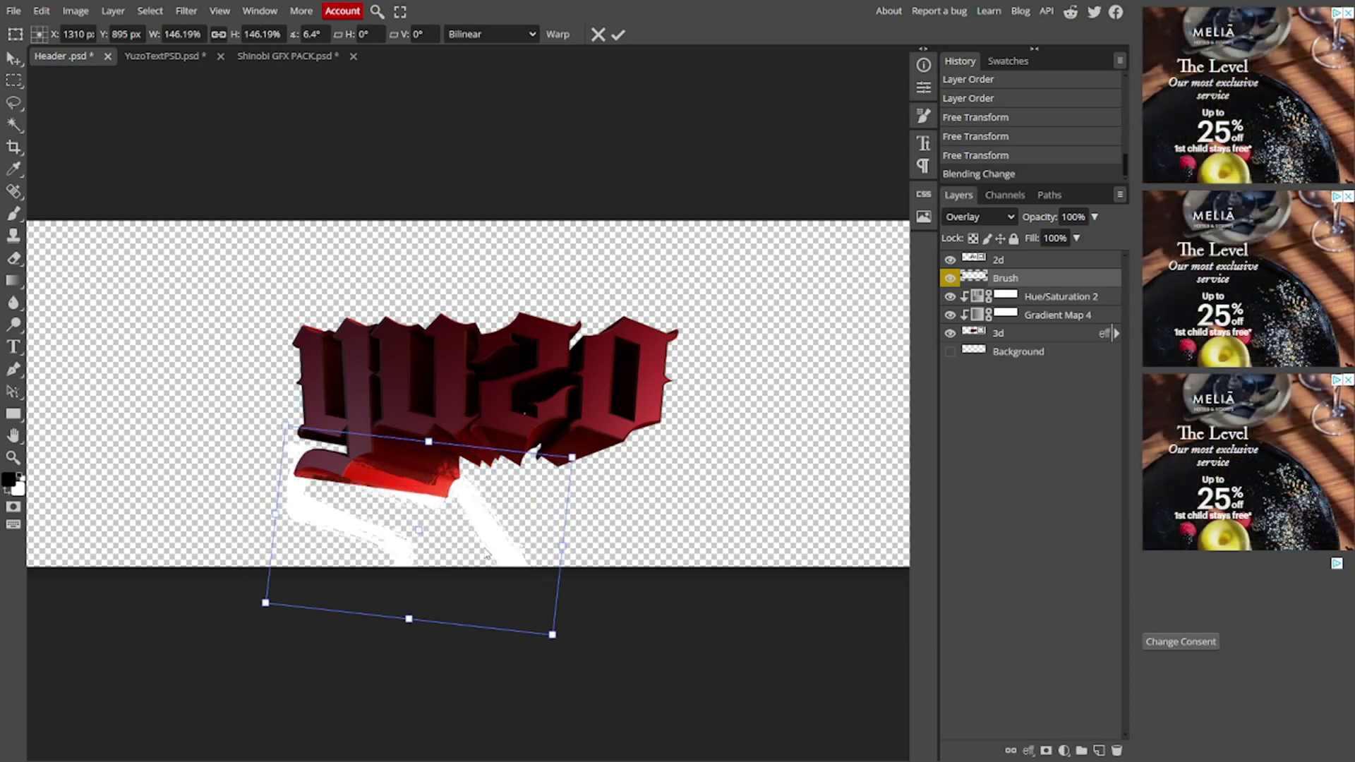
{"action": "key", "text": "Return"}
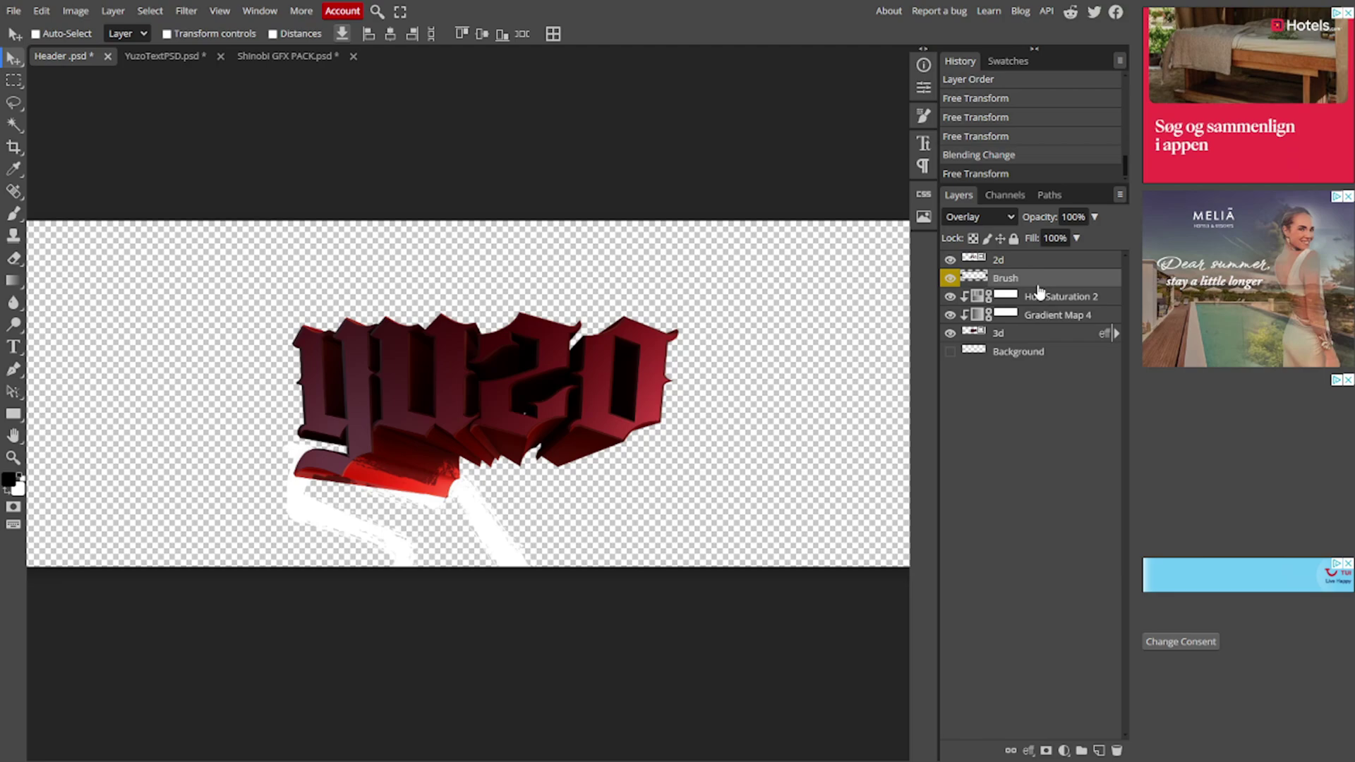
Clip the Brush layer to the lettering, duplicate it, and rotate the copy
{"action": "key", "text": "super"}
{"action": "left_click", "coordinate": [1041, 290]}
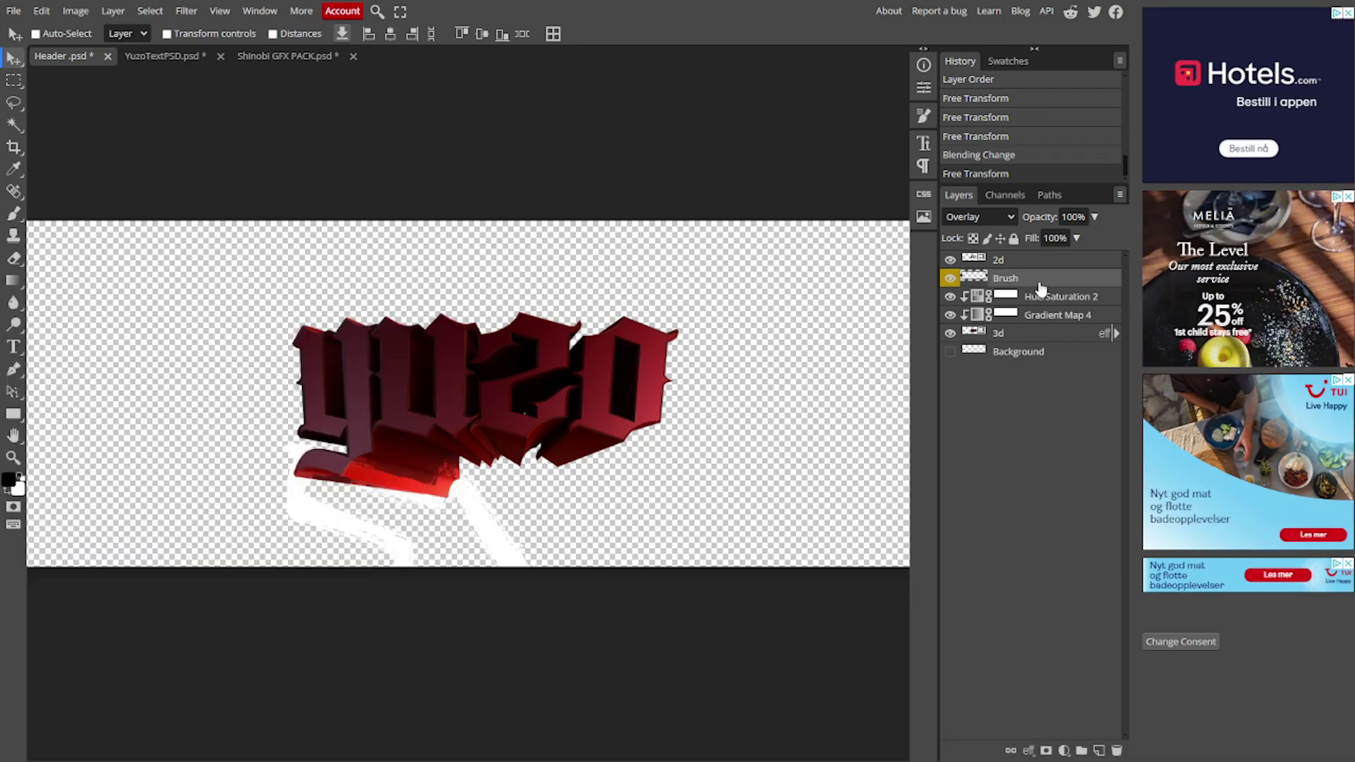
{"action": "right_click", "coordinate": [1041, 283]}
{"action": "left_click", "coordinate": [1013, 564]}
{"action": "key", "text": "ctrl+j"}
{"action": "key", "text": "ctrl+t"}
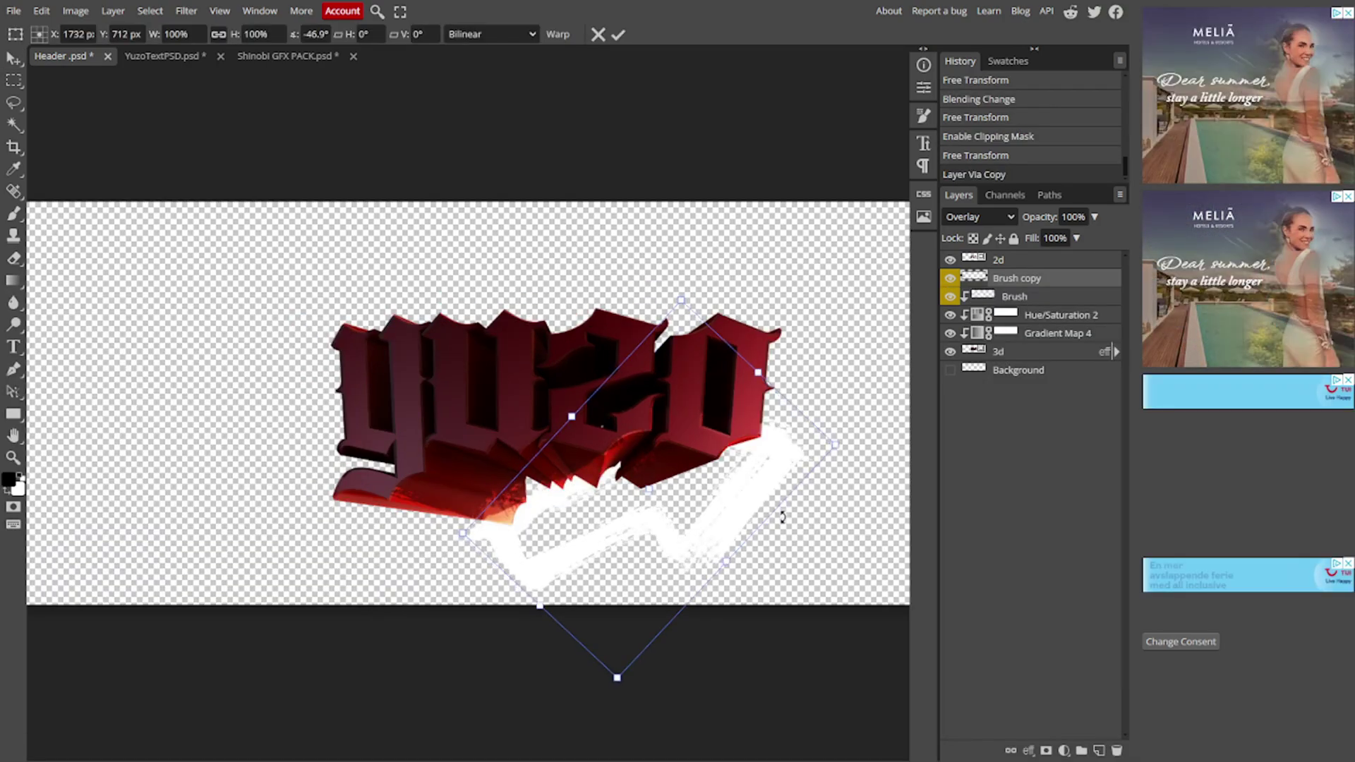
{"action": "left_click_drag", "start_coordinate": [783, 515], "coordinate": [743, 535]}
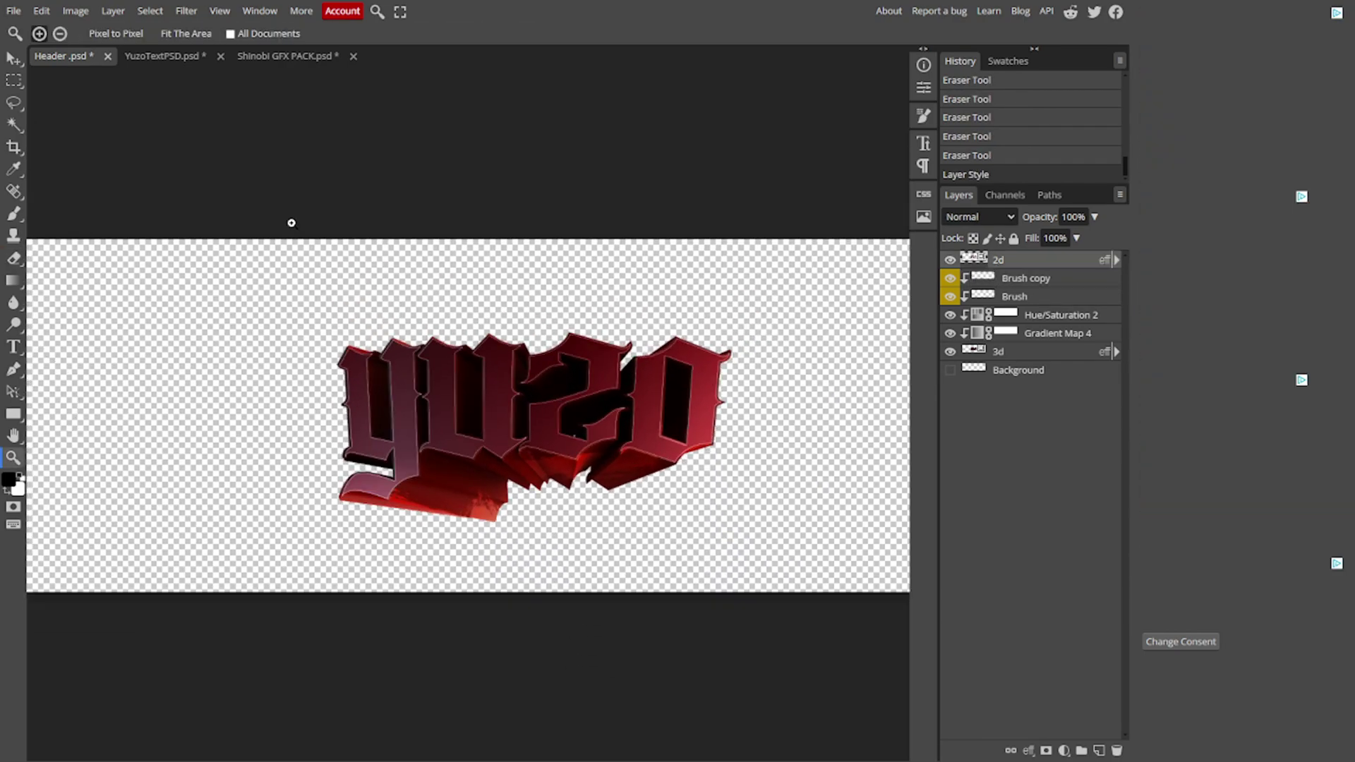
{"action": "scroll", "coordinate": [462, 391], "scroll_direction": "up", "scroll_amount": 2}
{"action": "scroll", "coordinate": [332, 493], "scroll_direction": "up", "scroll_amount": 3}
{"action": "scroll", "coordinate": [345, 501], "scroll_direction": "down", "scroll_amount": 3}
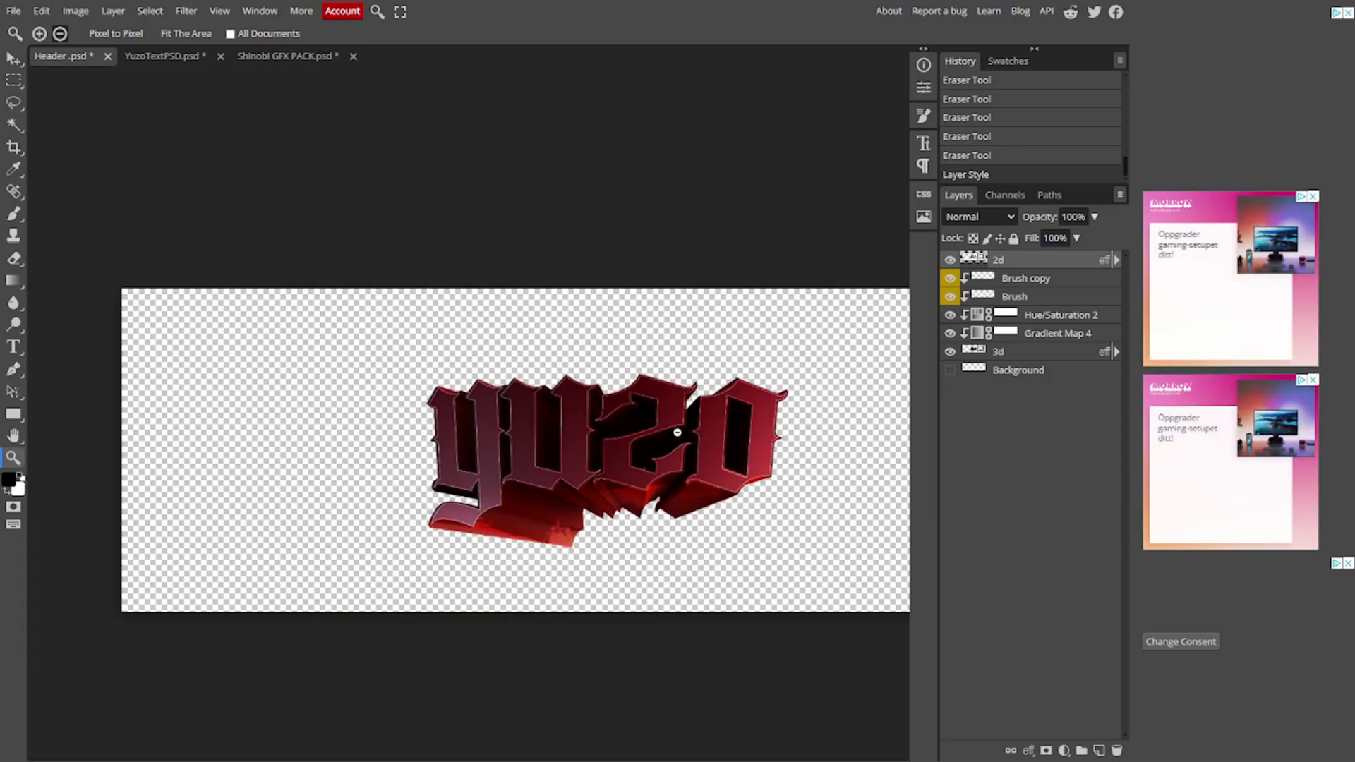
{"action": "scroll", "coordinate": [442, 252], "scroll_direction": "up", "scroll_amount": 2}
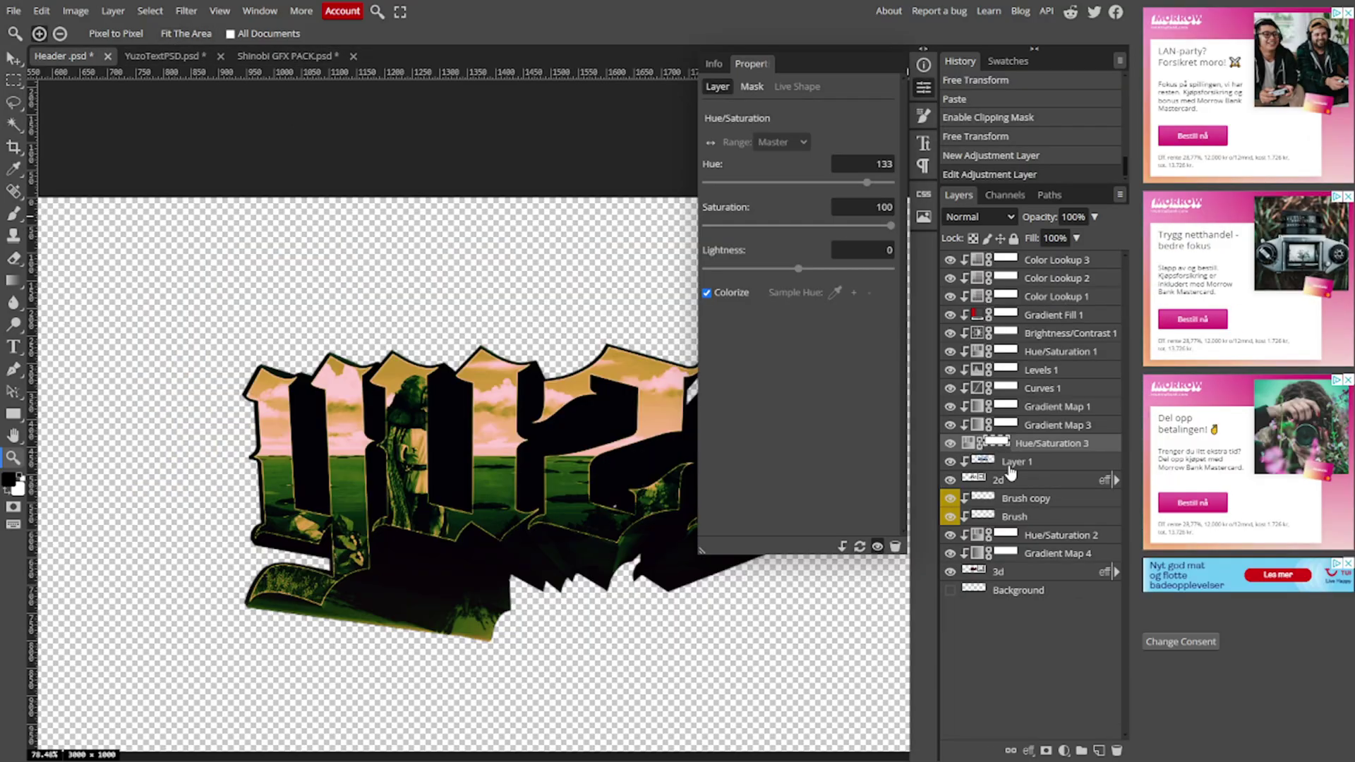
Show the info readout, inspect the filled lettering, and close YuzoTextPSD
{"action": "left_click", "coordinate": [919, 67]}
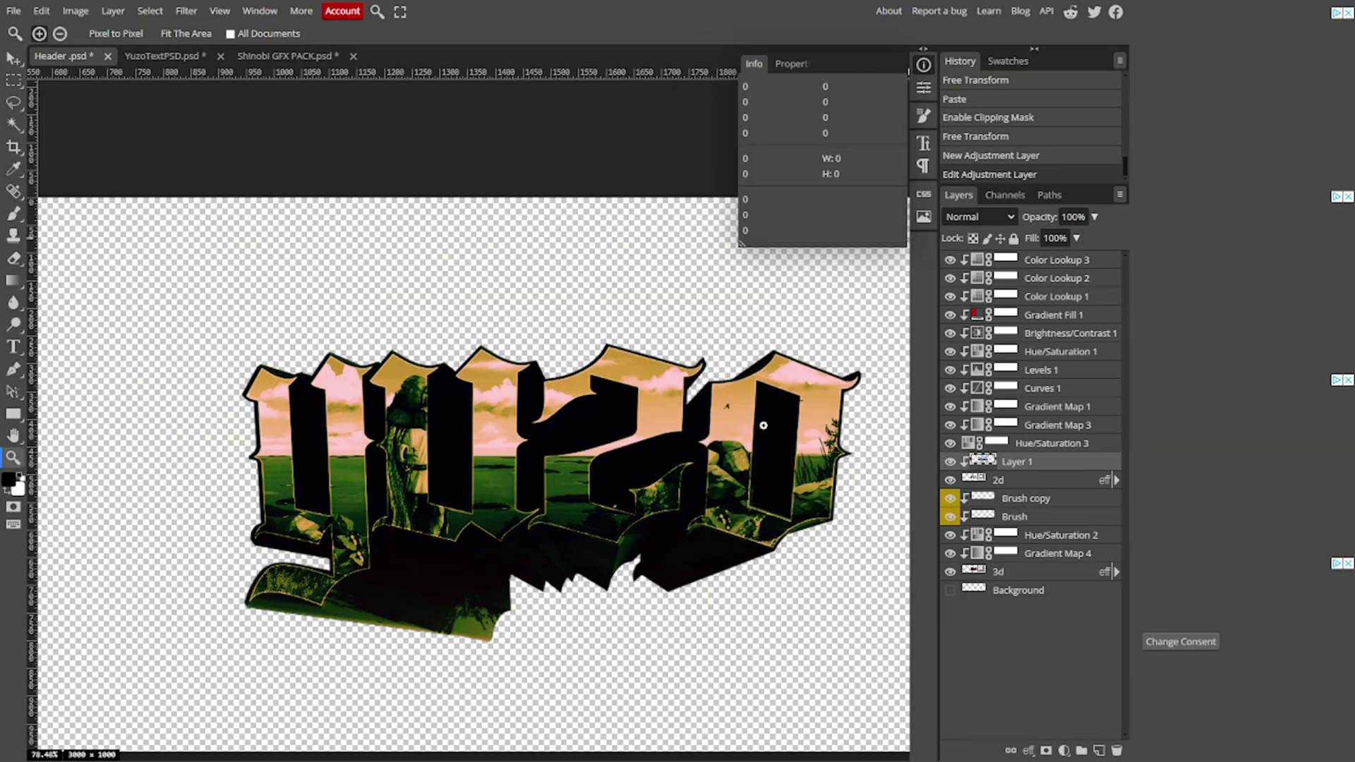
{"action": "scroll", "coordinate": [611, 482], "scroll_direction": "down", "scroll_amount": 2}
{"action": "scroll", "coordinate": [611, 482], "scroll_direction": "up", "scroll_amount": 1}
{"action": "right_click", "coordinate": [648, 495]}
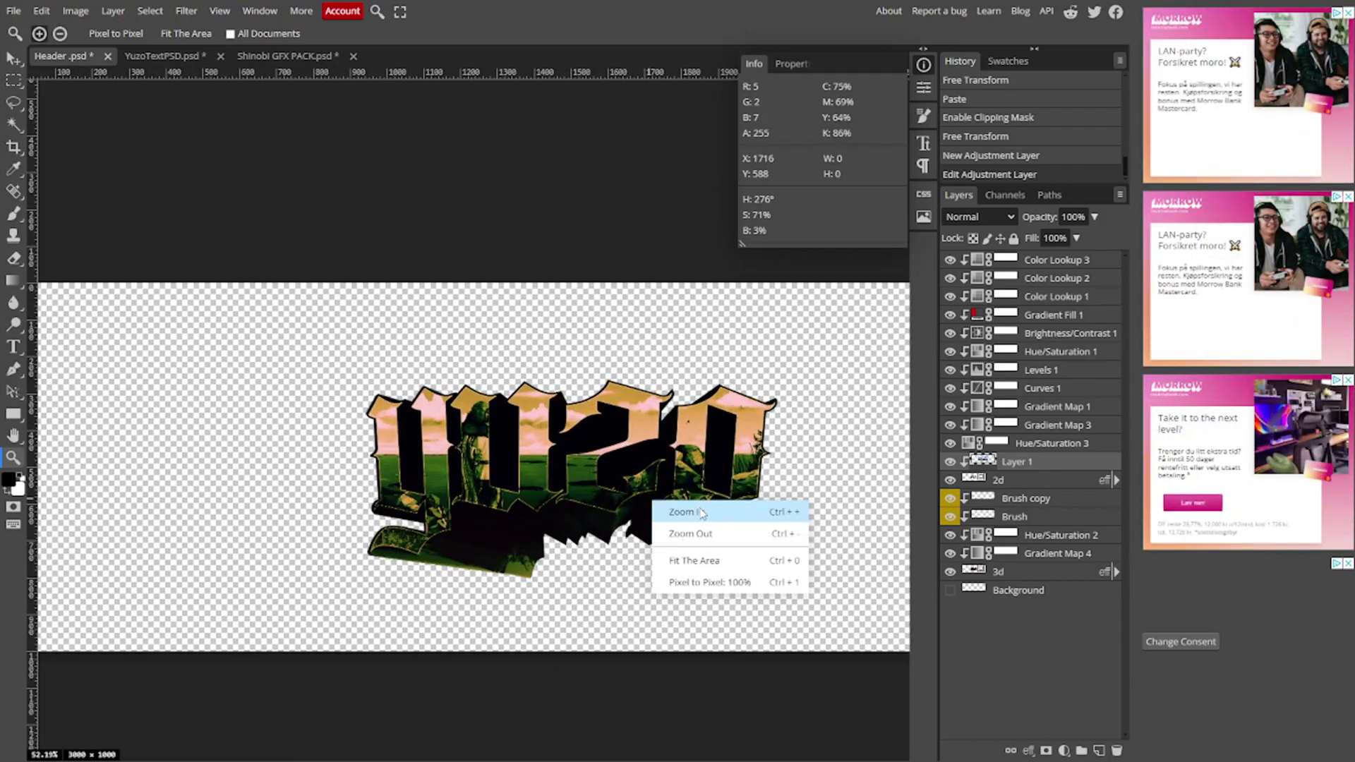
{"action": "scroll", "coordinate": [730, 482], "scroll_direction": "up", "scroll_amount": 1}
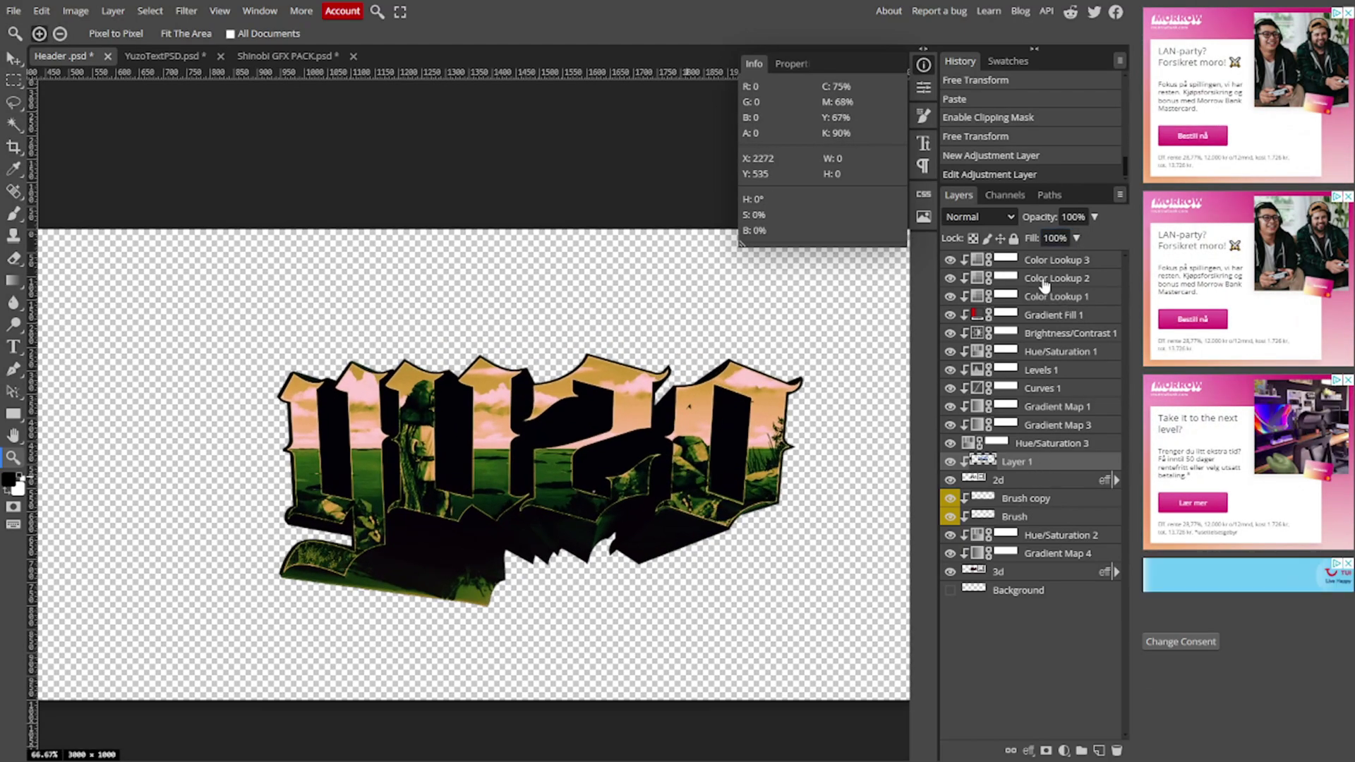
{"action": "scroll", "coordinate": [688, 482], "scroll_direction": "down", "scroll_amount": 1}
{"action": "scroll", "coordinate": [688, 482], "scroll_direction": "up", "scroll_amount": 1}
{"action": "right_click", "coordinate": [621, 473]}
{"action": "left_click", "coordinate": [736, 490]}
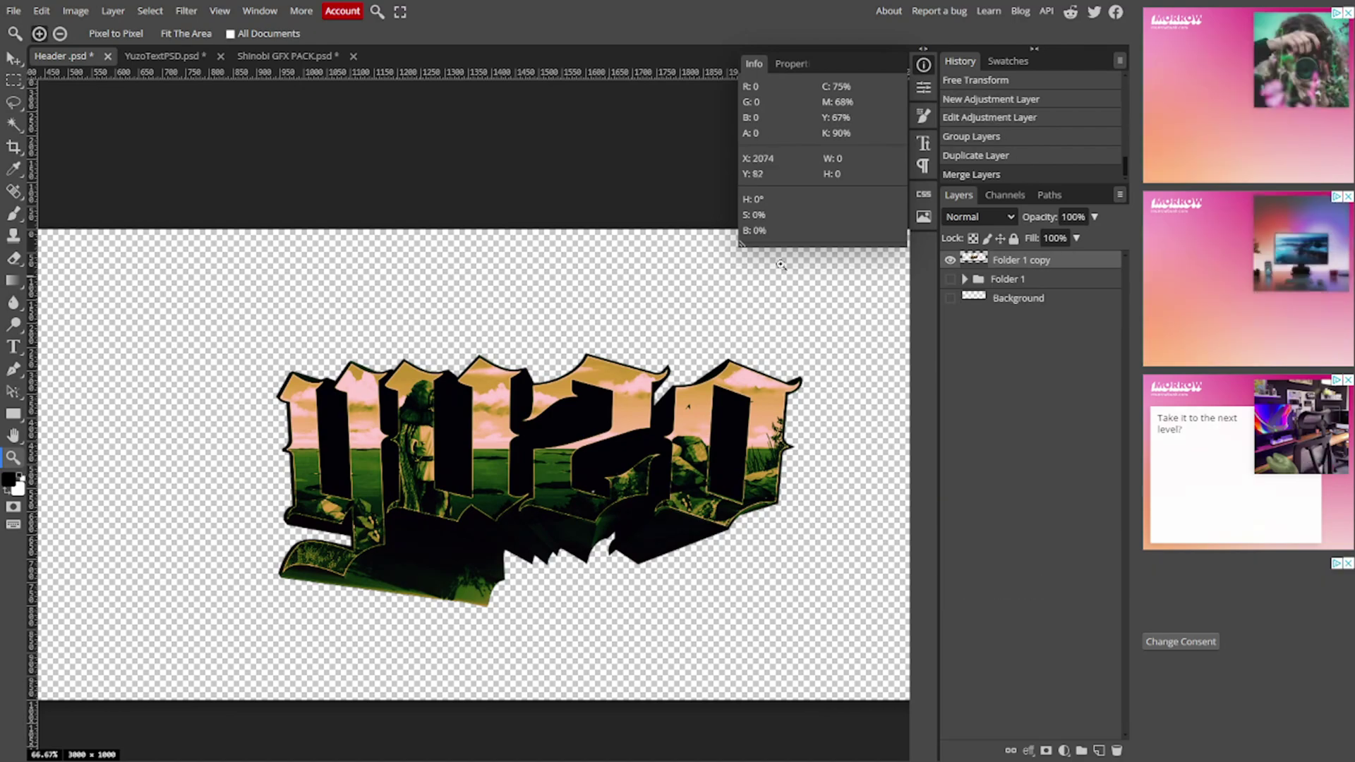
{"action": "left_click", "coordinate": [232, 57]}
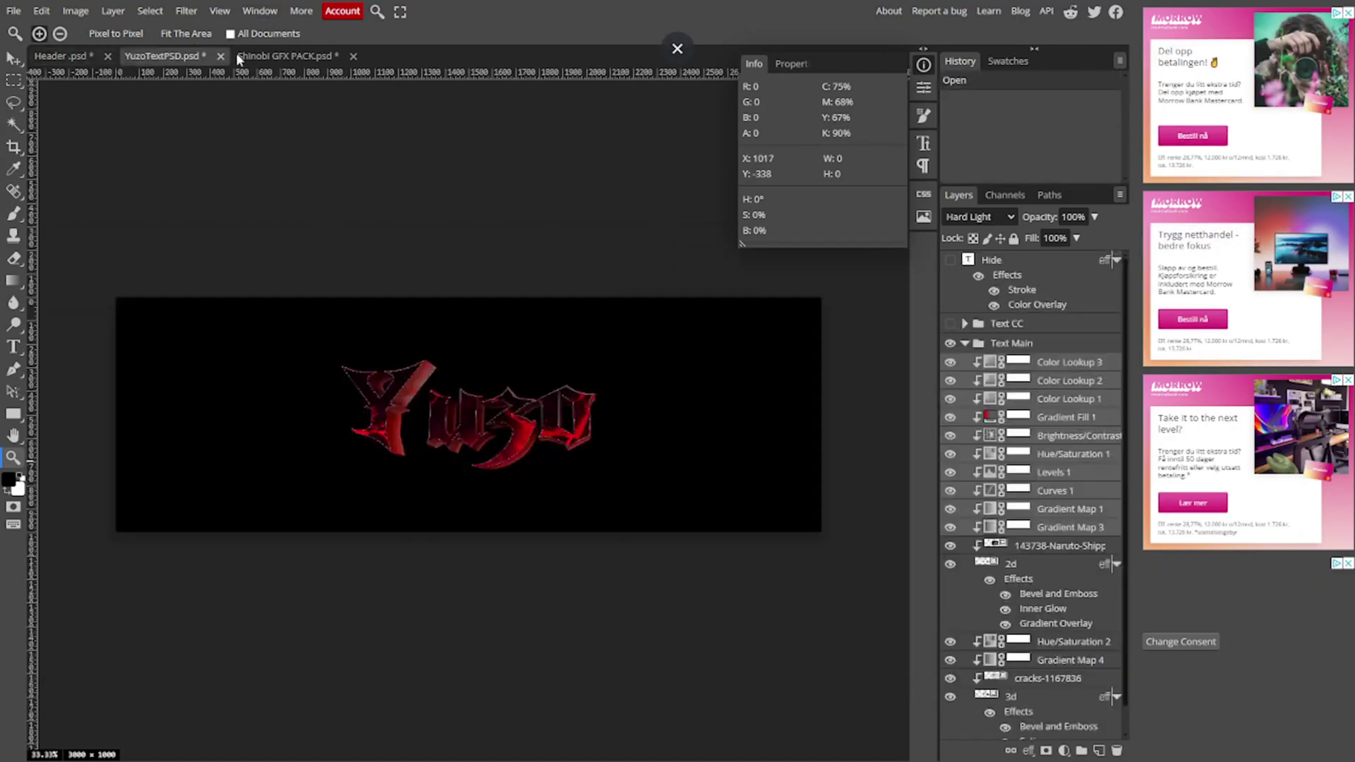
{"action": "left_click", "coordinate": [218, 55]}
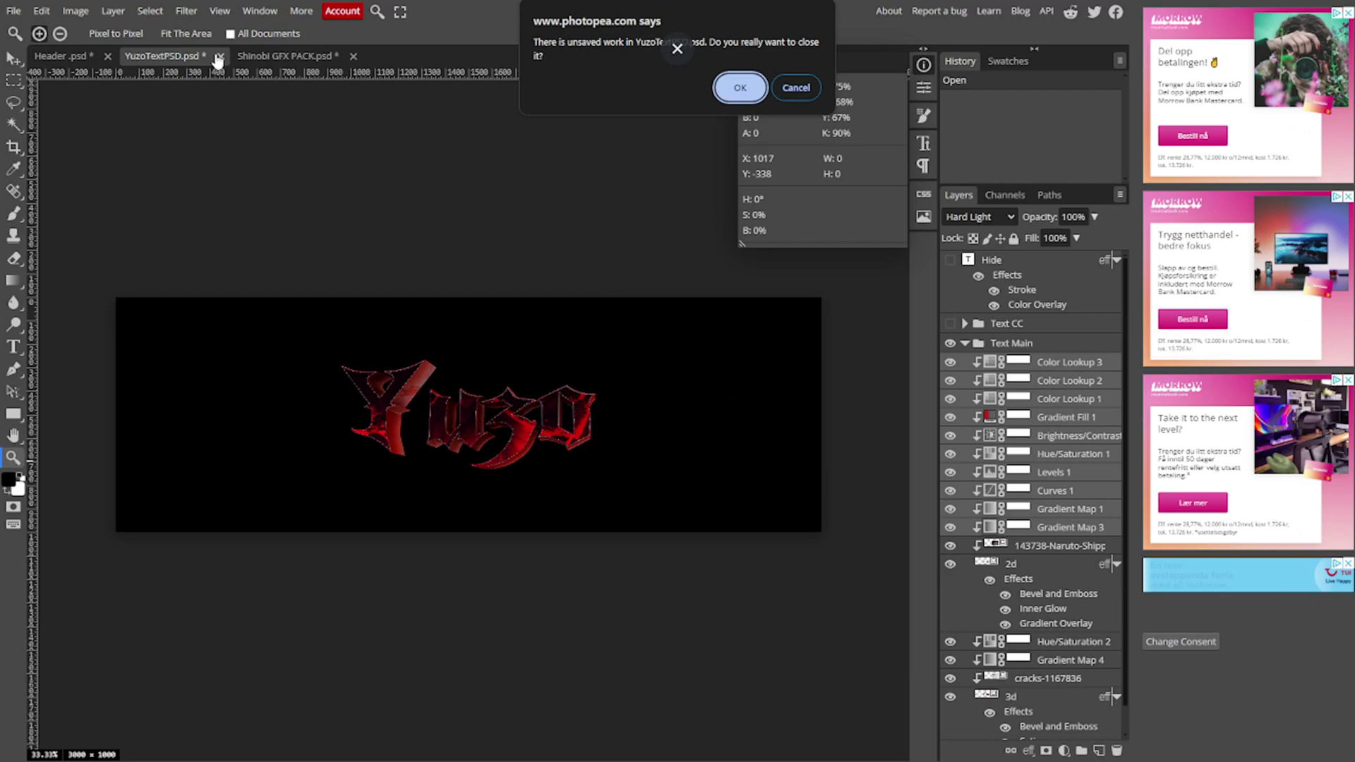
Close YuzoTextPSD without saving and undo the last erase on the Thorfinn background
{"action": "left_click", "coordinate": [739, 88]}
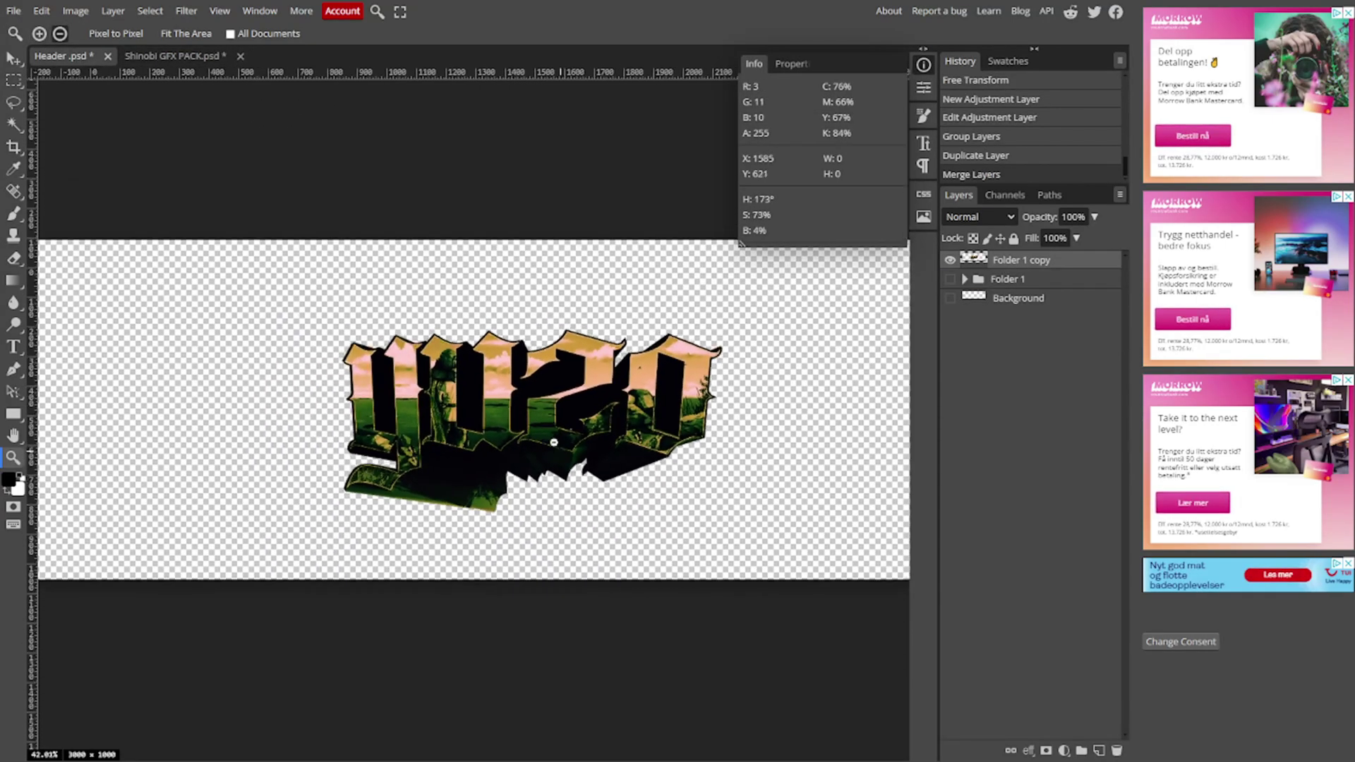
{"action": "scroll", "coordinate": [551, 307], "scroll_direction": "up", "scroll_amount": 2}
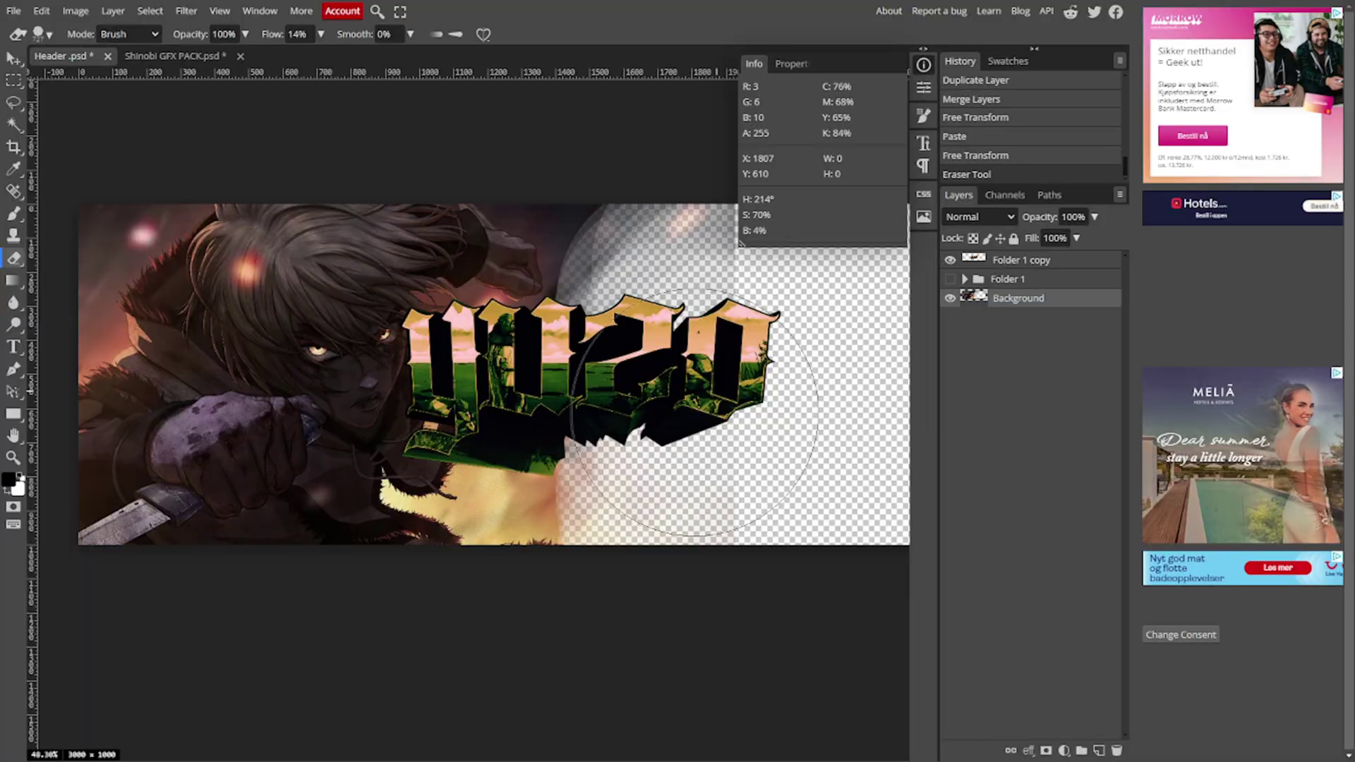
{"action": "key", "text": "ctrl+z"}
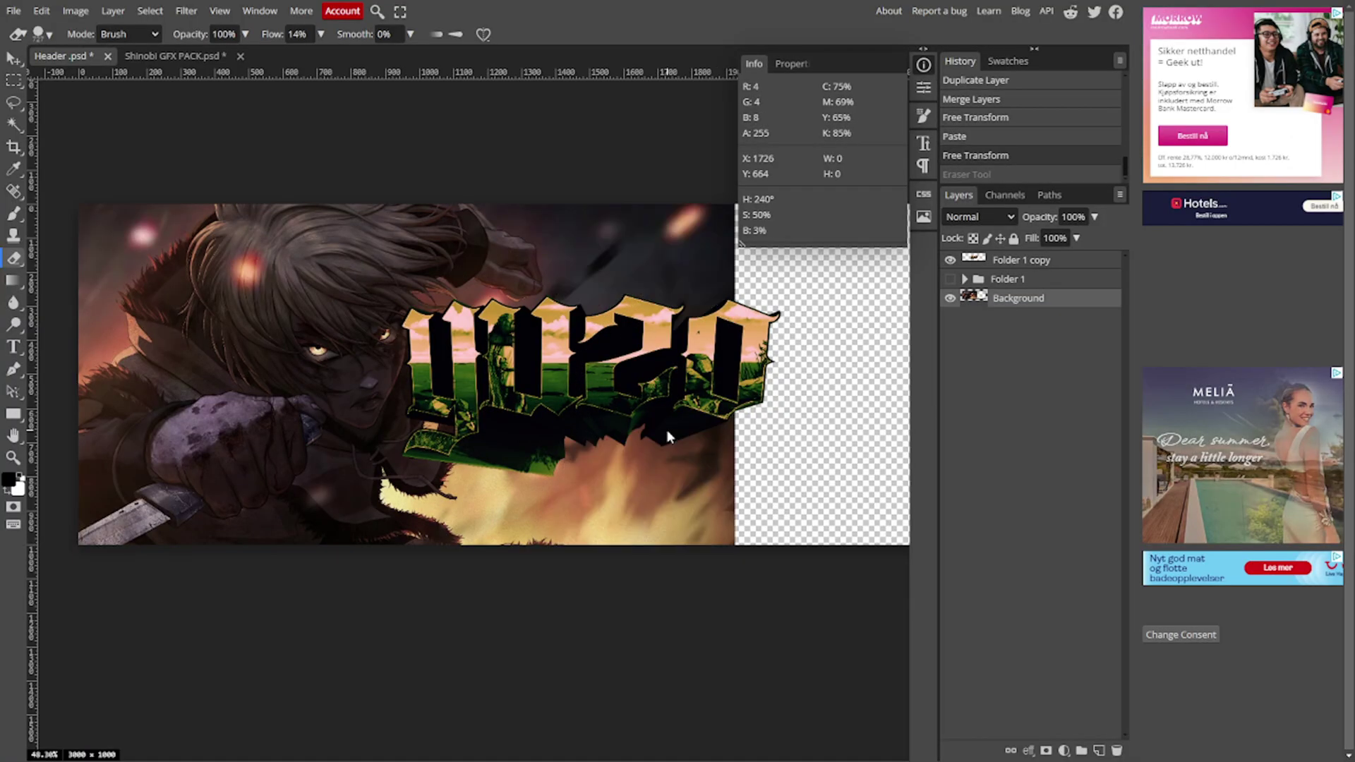
Set eraser flow to 100%, adjust its size, and erase the background's right edge
{"action": "left_click", "coordinate": [319, 35]}
{"action": "left_click_drag", "start_coordinate": [270, 56], "coordinate": [317, 56]}
{"action": "left_click", "coordinate": [145, 34]}
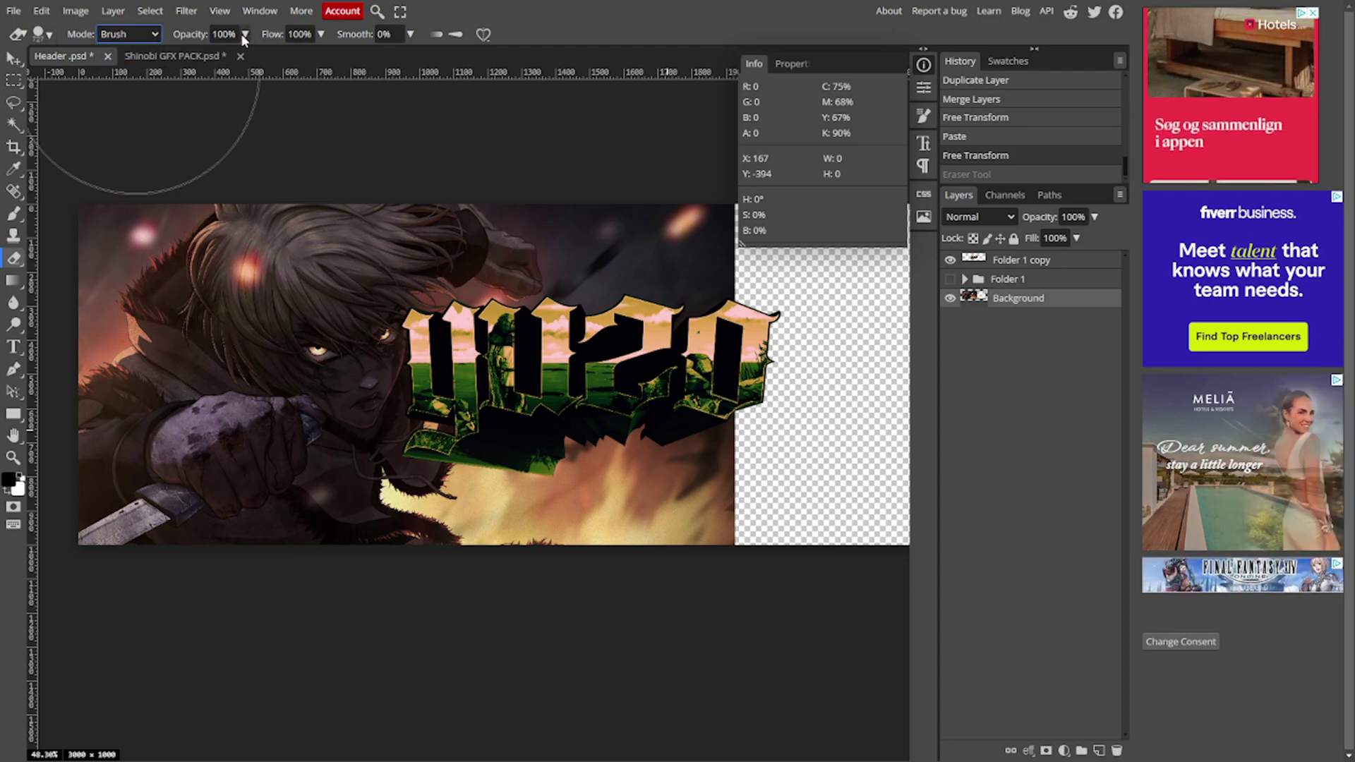
{"action": "left_click", "coordinate": [42, 34]}
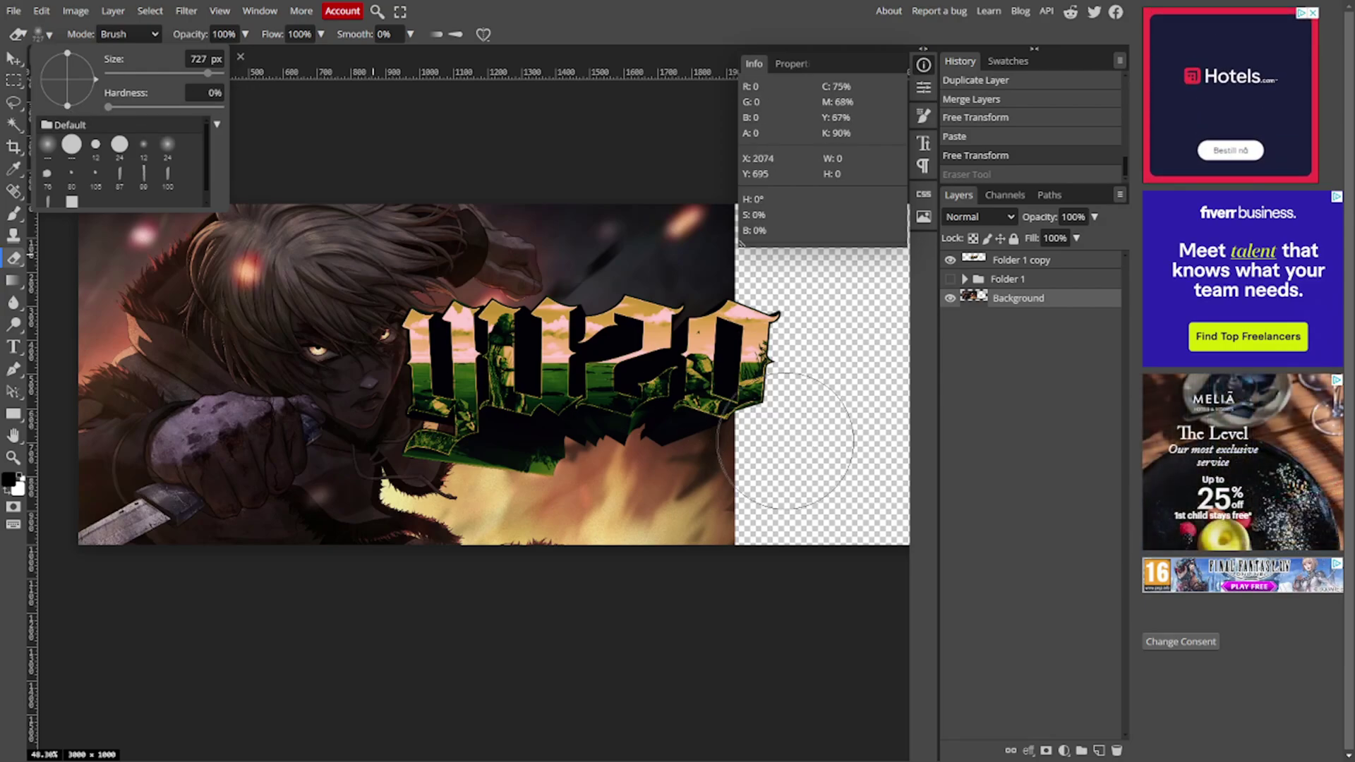
{"action": "left_click_drag", "start_coordinate": [787, 441], "coordinate": [742, 453]}
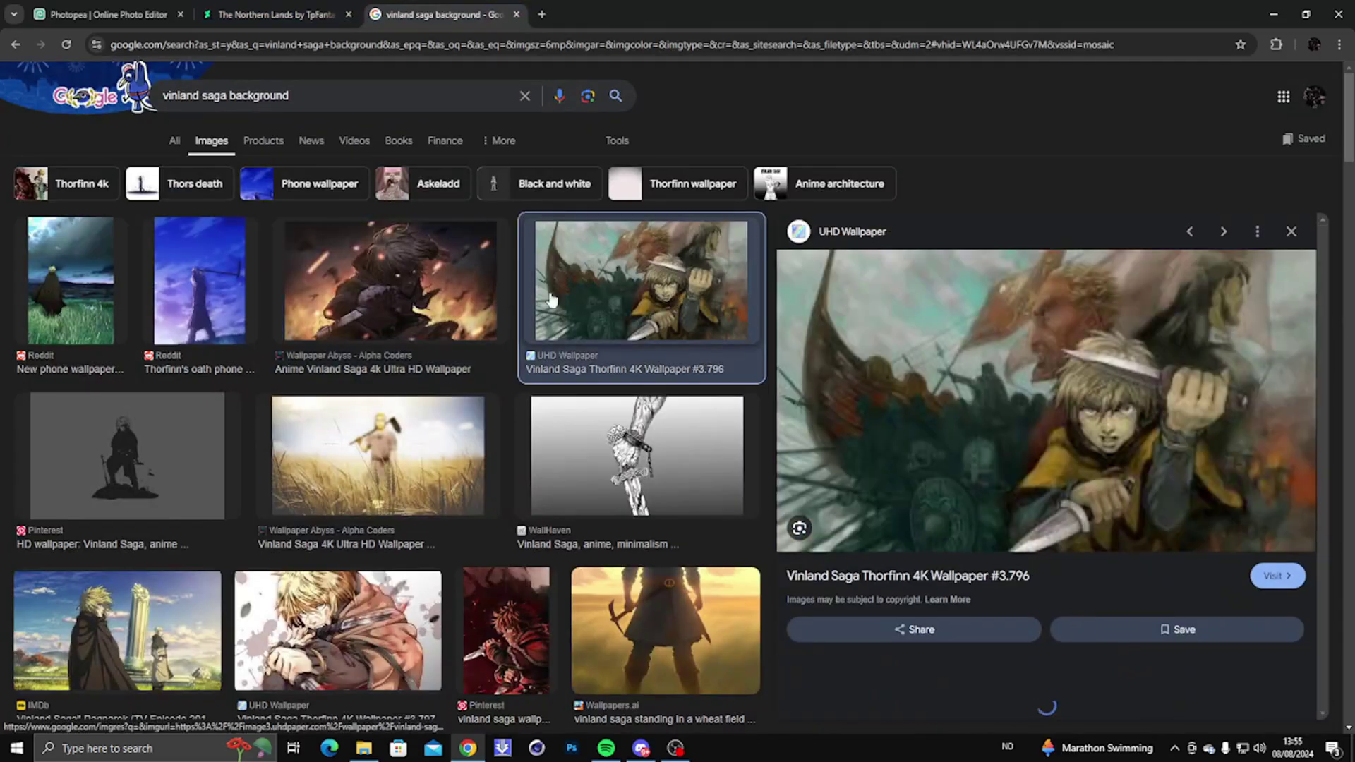
{"action": "scroll", "coordinate": [477, 360], "scroll_direction": "down", "scroll_amount": 2}
{"action": "scroll", "coordinate": [371, 445], "scroll_direction": "down", "scroll_amount": 2}
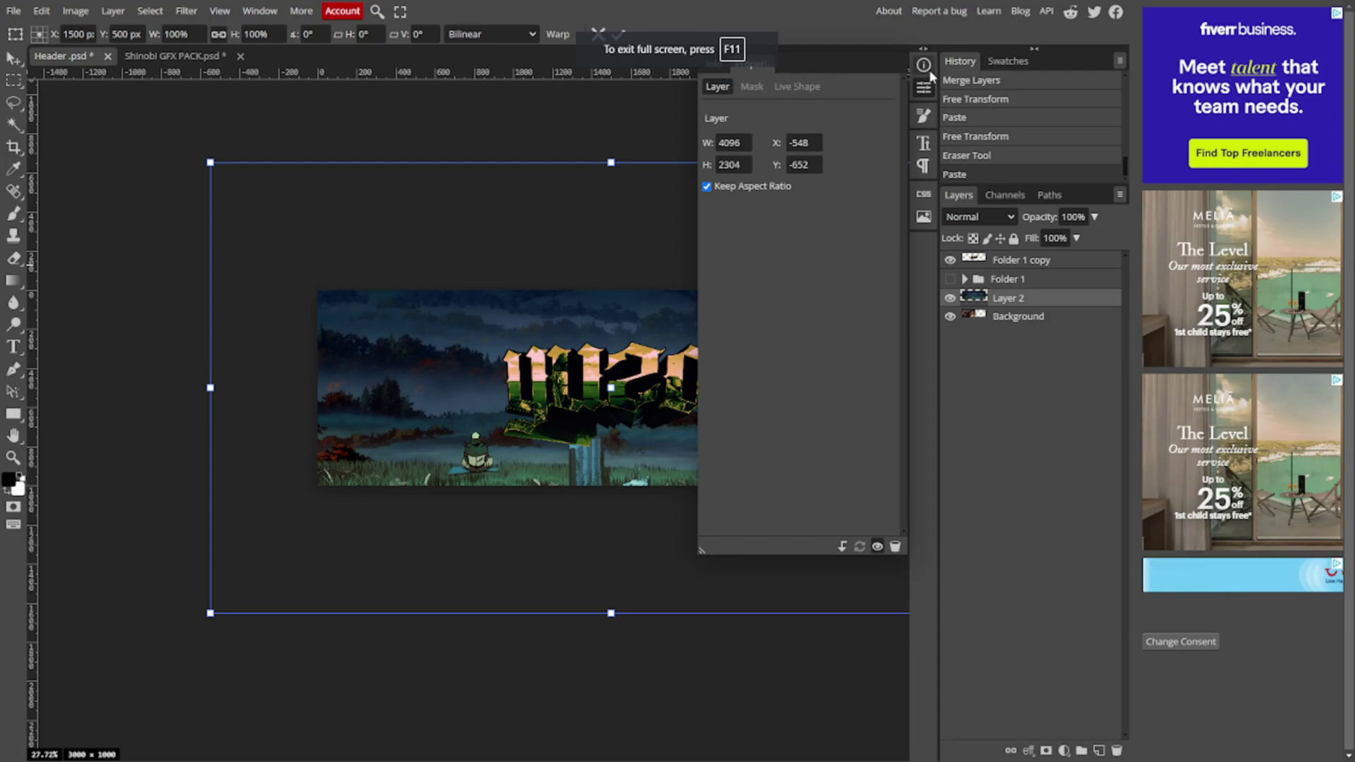
{"action": "left_click", "coordinate": [923, 64]}
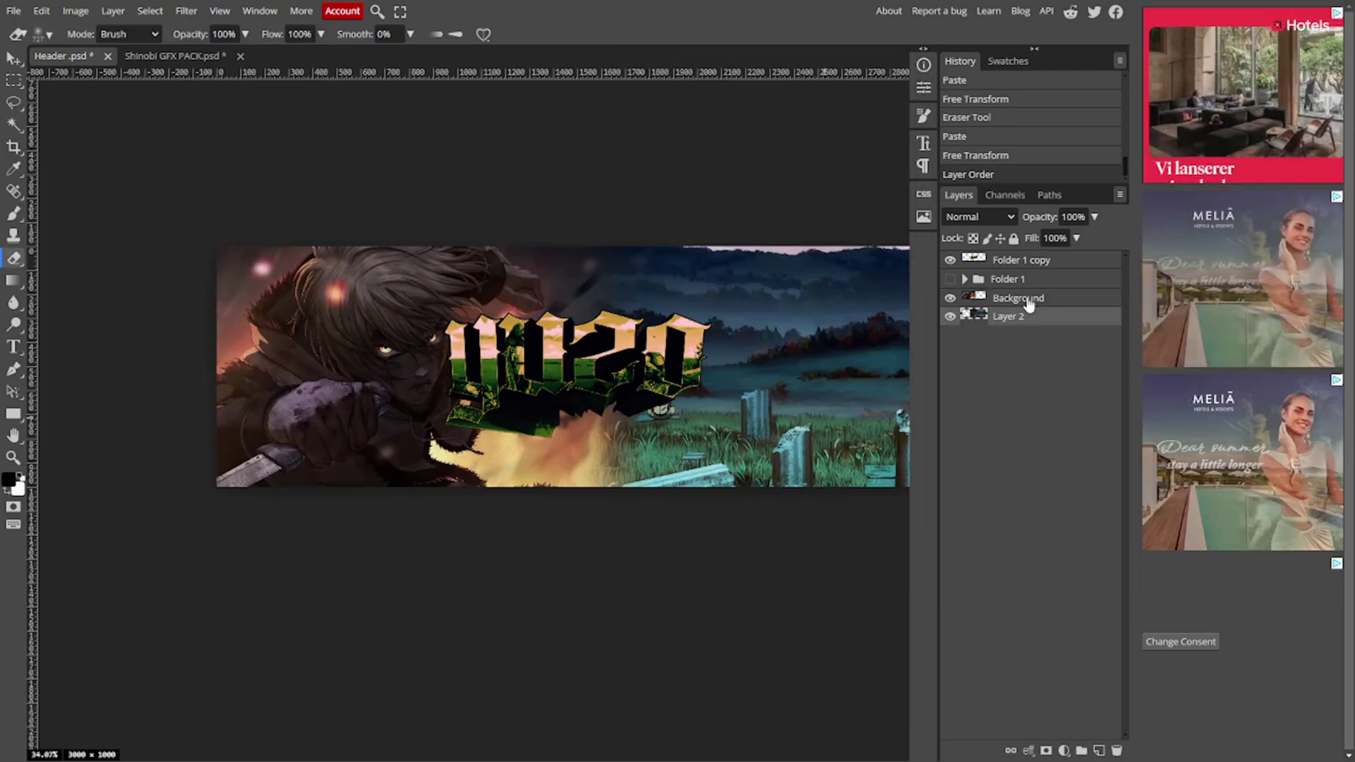
Move Layer 2 below Background, merge it, and duplicate the merged text for radial blur
{"action": "left_click_drag", "start_coordinate": [1027, 301], "coordinate": [1027, 318]}
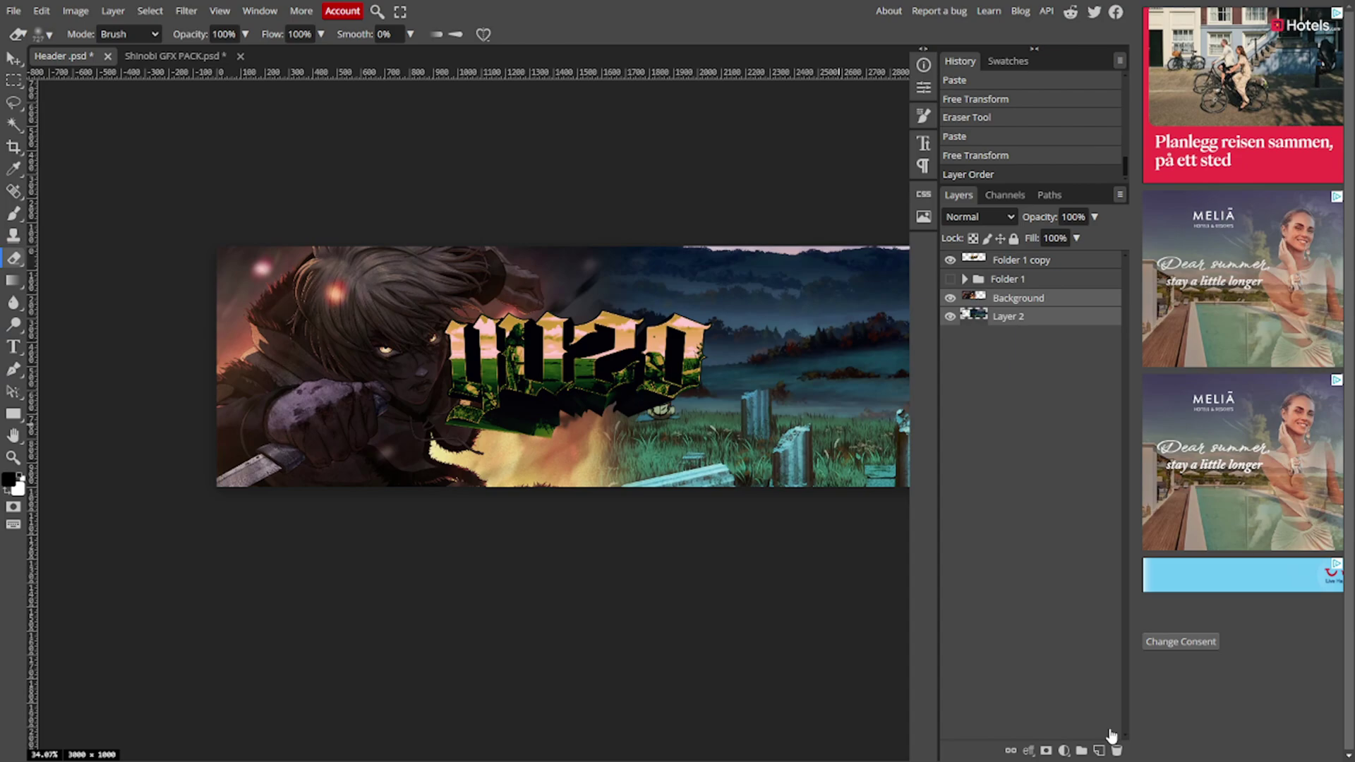
{"action": "key", "text": "ctrl+e"}
{"action": "right_click", "coordinate": [1006, 278]}
{"action": "left_click", "coordinate": [1043, 703]}
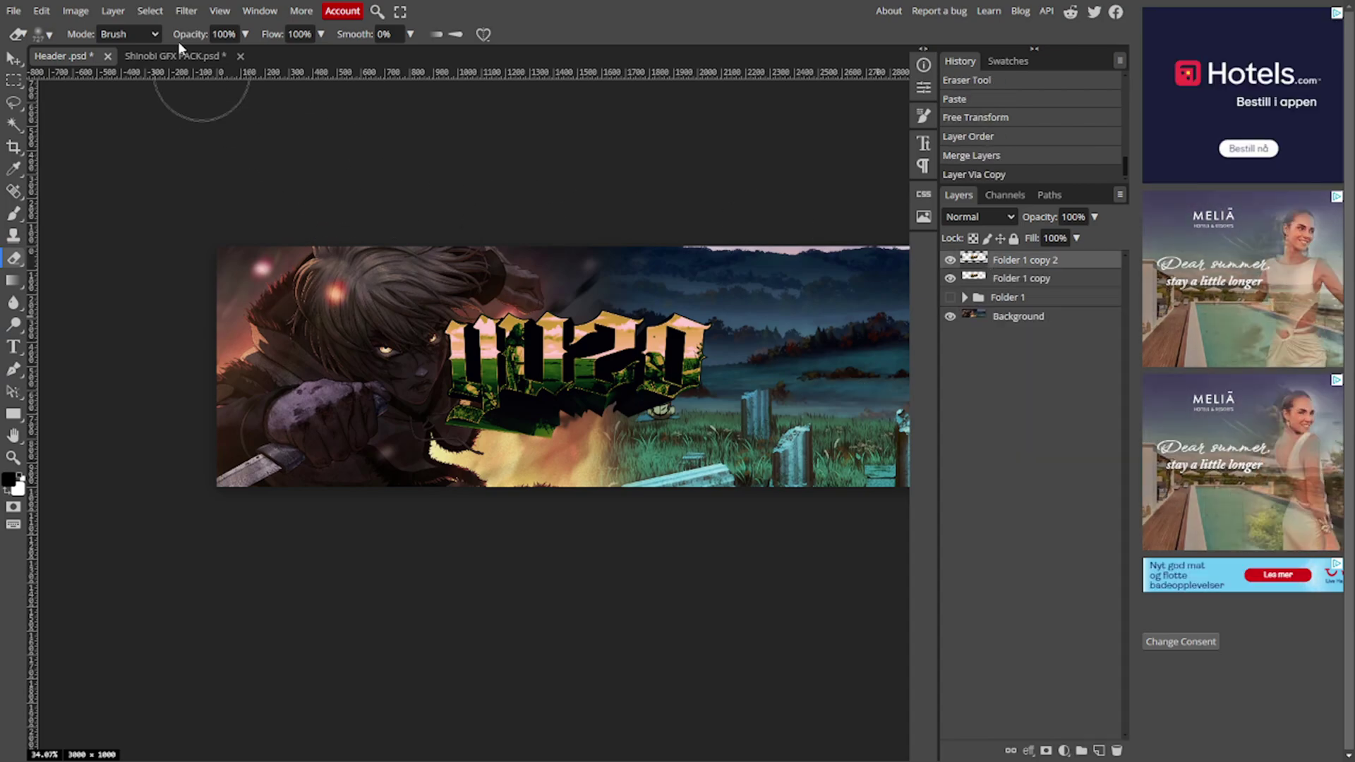
{"action": "left_click", "coordinate": [186, 12]}
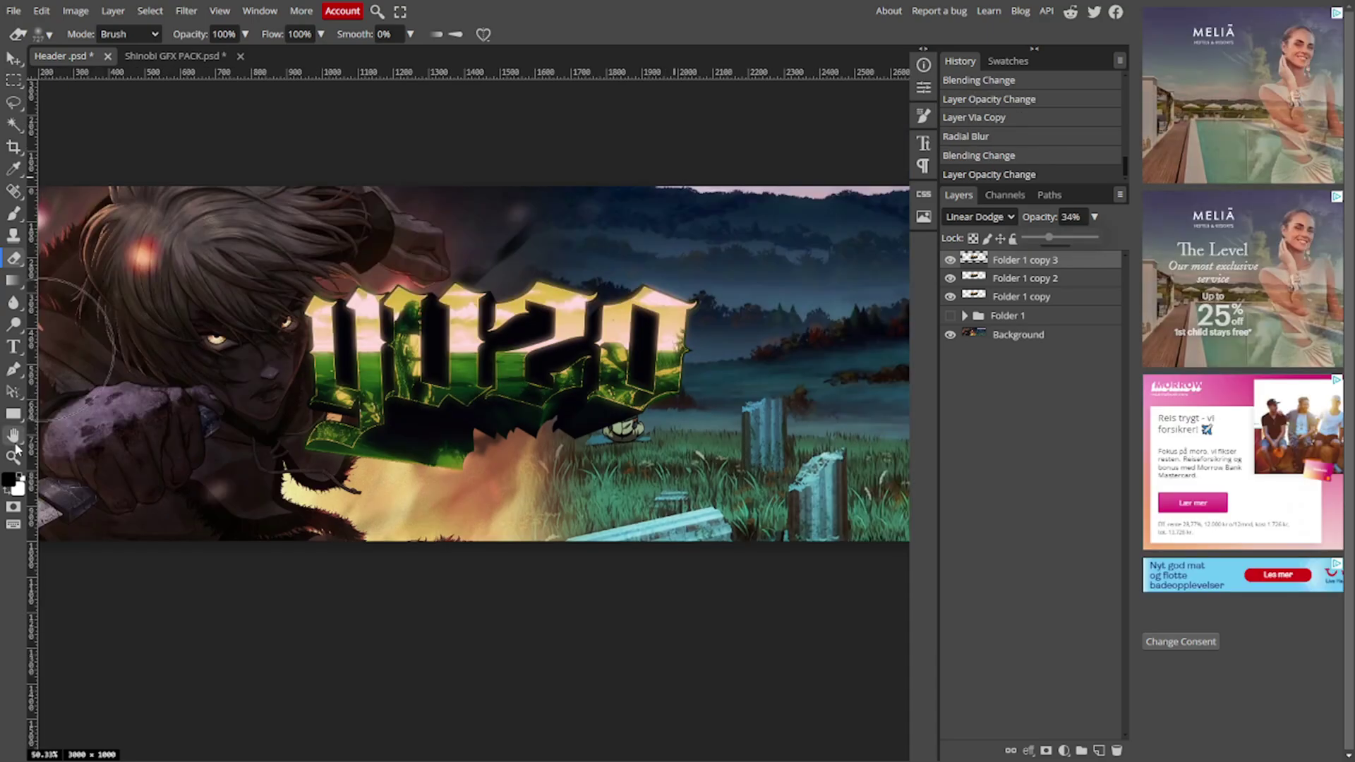
Zoom in on Thorfinn's face and add a new layer above the background artwork
{"action": "left_click", "coordinate": [13, 455]}
{"action": "right_click", "coordinate": [498, 365]}
{"action": "left_click", "coordinate": [530, 377]}
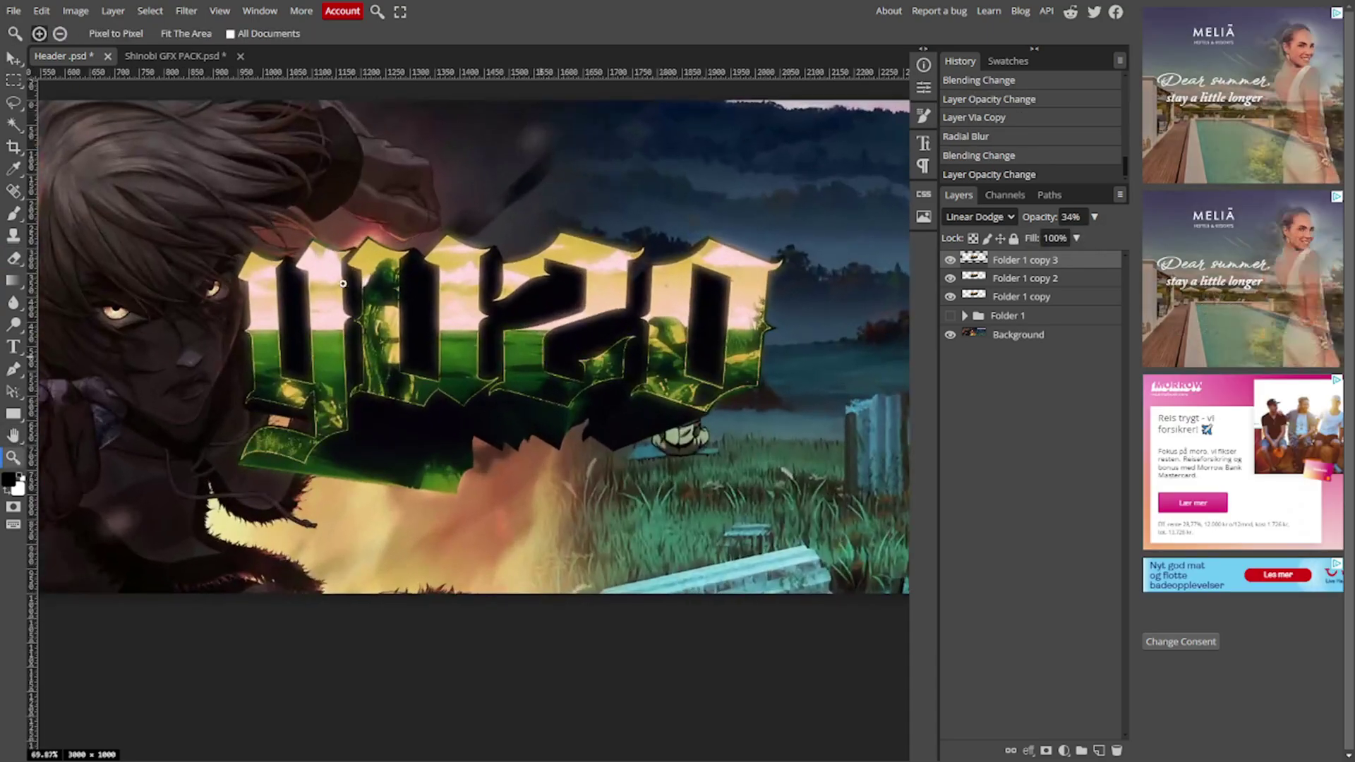
{"action": "right_click", "coordinate": [347, 287]}
{"action": "left_click", "coordinate": [407, 317]}
{"action": "left_click", "coordinate": [1033, 335]}
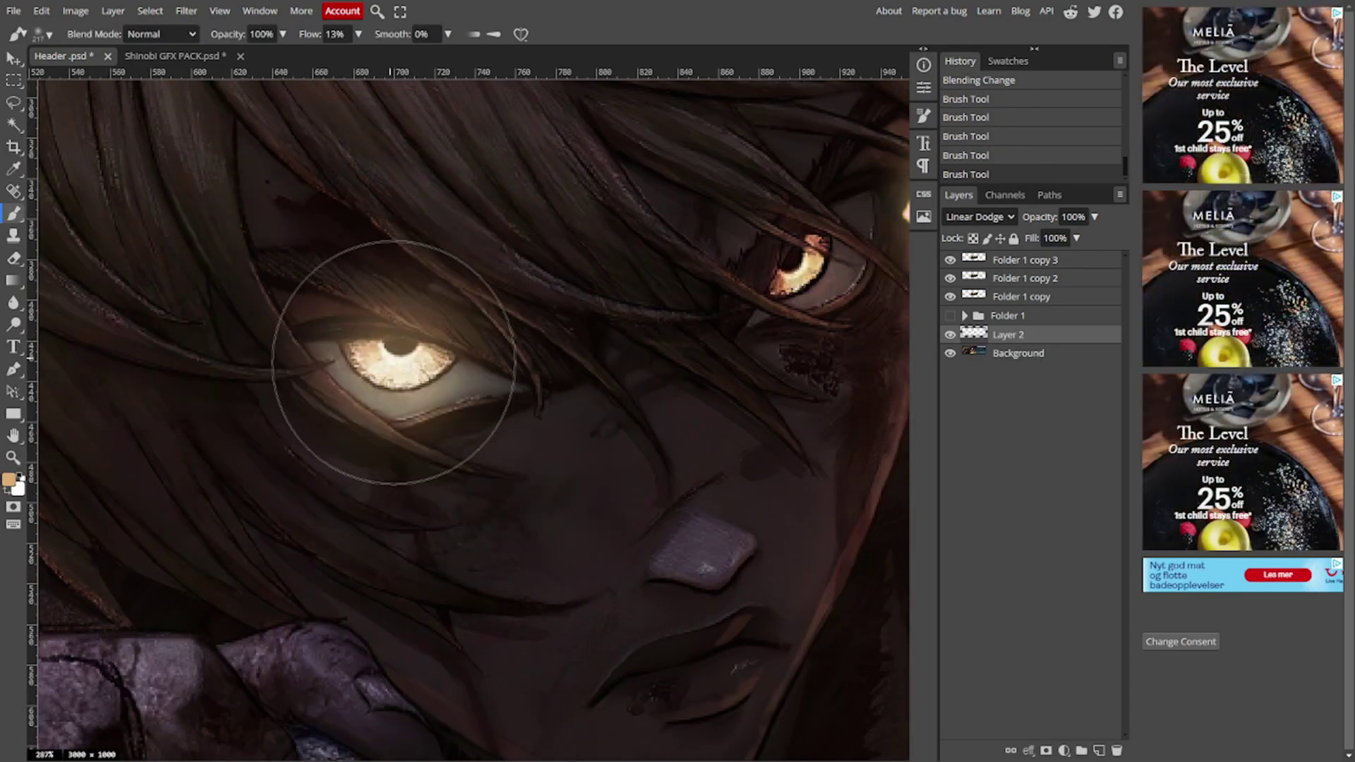
{"action": "scroll", "coordinate": [524, 358], "scroll_direction": "down", "scroll_amount": 2}
{"action": "scroll", "coordinate": [643, 303], "scroll_direction": "down", "scroll_amount": 5}
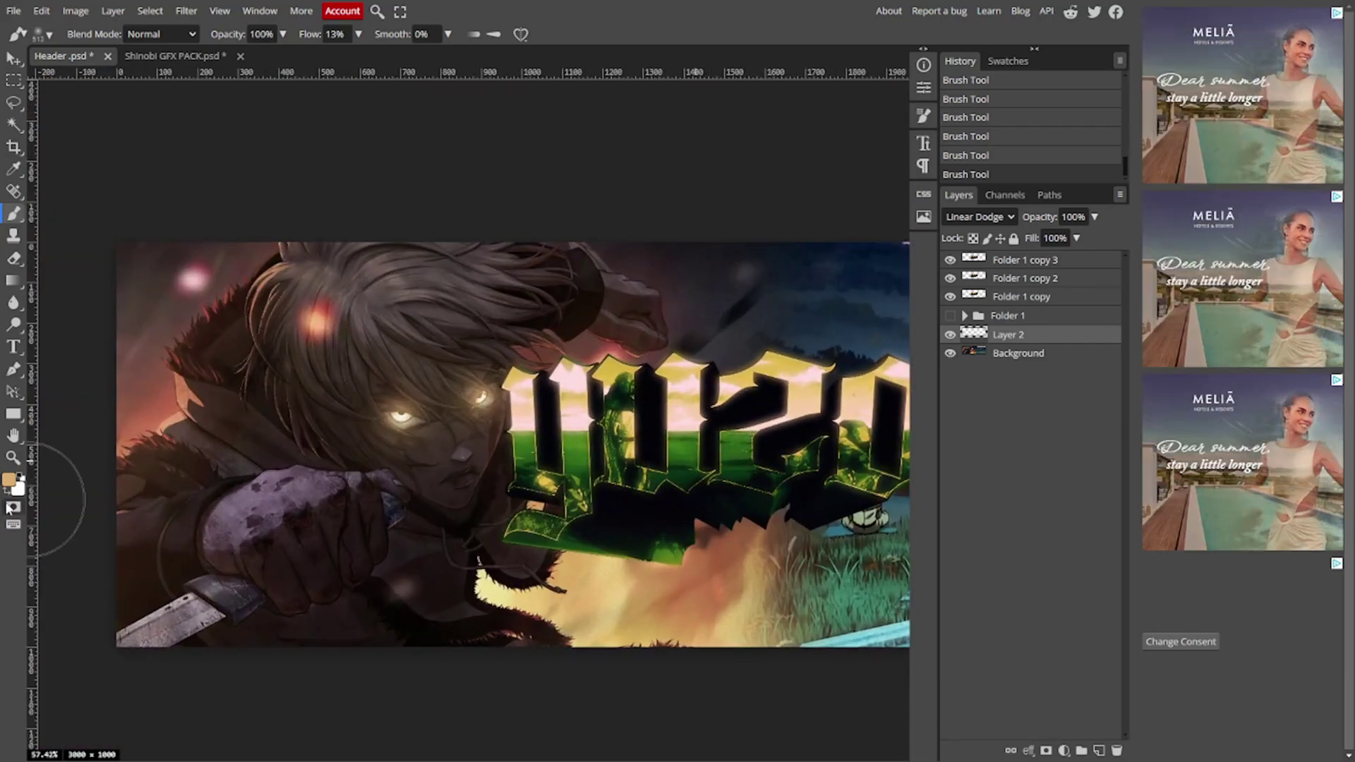
Zoom out and select the Background artwork layer to bring up its filters
{"action": "left_click", "coordinate": [14, 457]}
{"action": "right_click", "coordinate": [514, 439]}
{"action": "scroll", "coordinate": [813, 413], "scroll_direction": "down", "scroll_amount": 2}
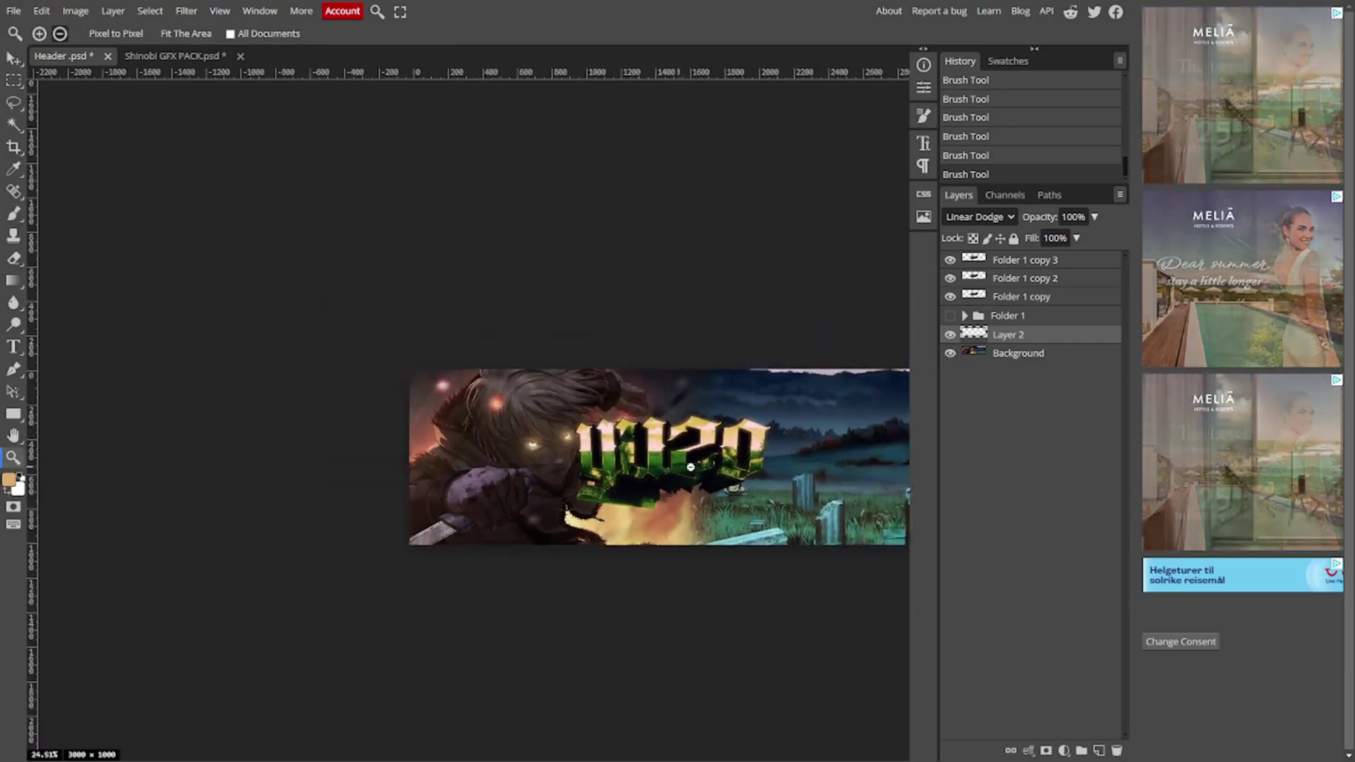
{"action": "scroll", "coordinate": [813, 413], "scroll_direction": "up", "scroll_amount": 2}
{"action": "scroll", "coordinate": [814, 413], "scroll_direction": "up", "scroll_amount": 1}
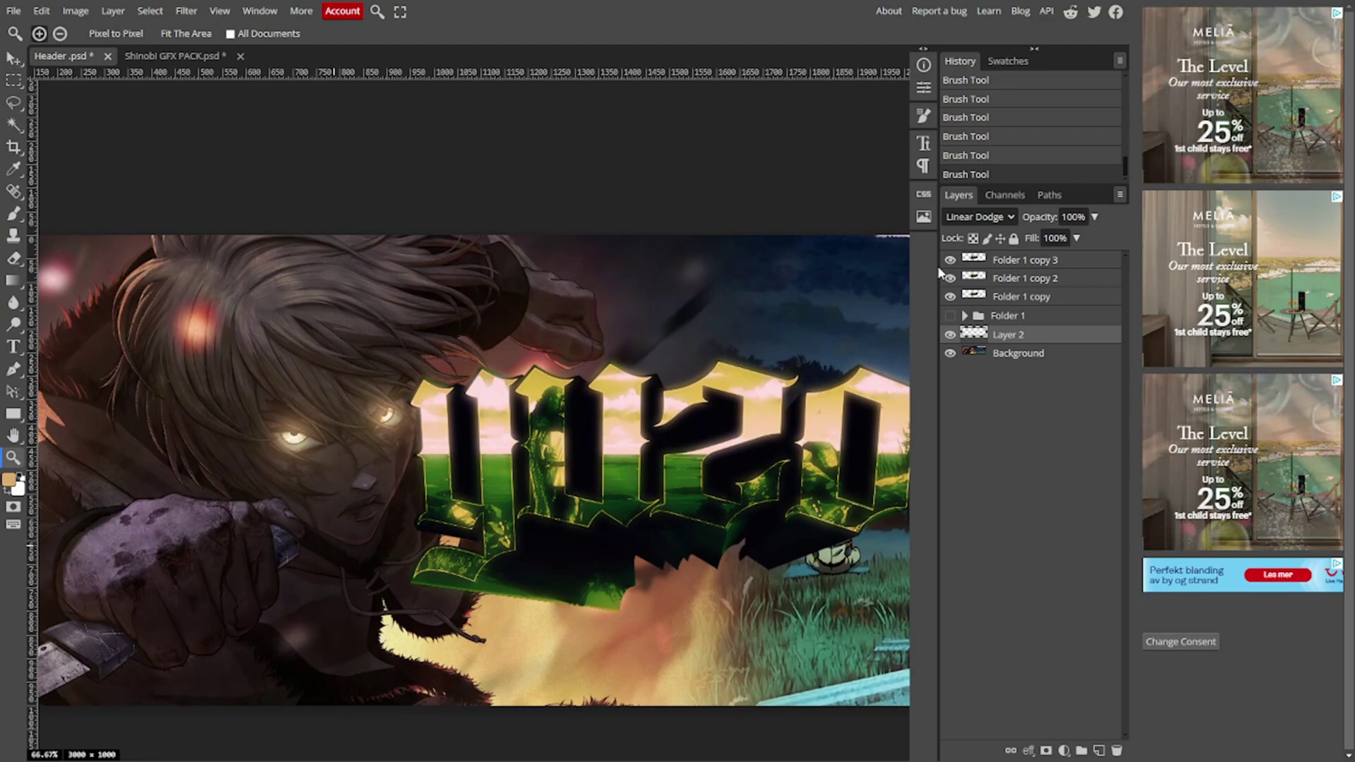
{"action": "left_click", "coordinate": [1016, 353]}
{"action": "left_click", "coordinate": [184, 11]}
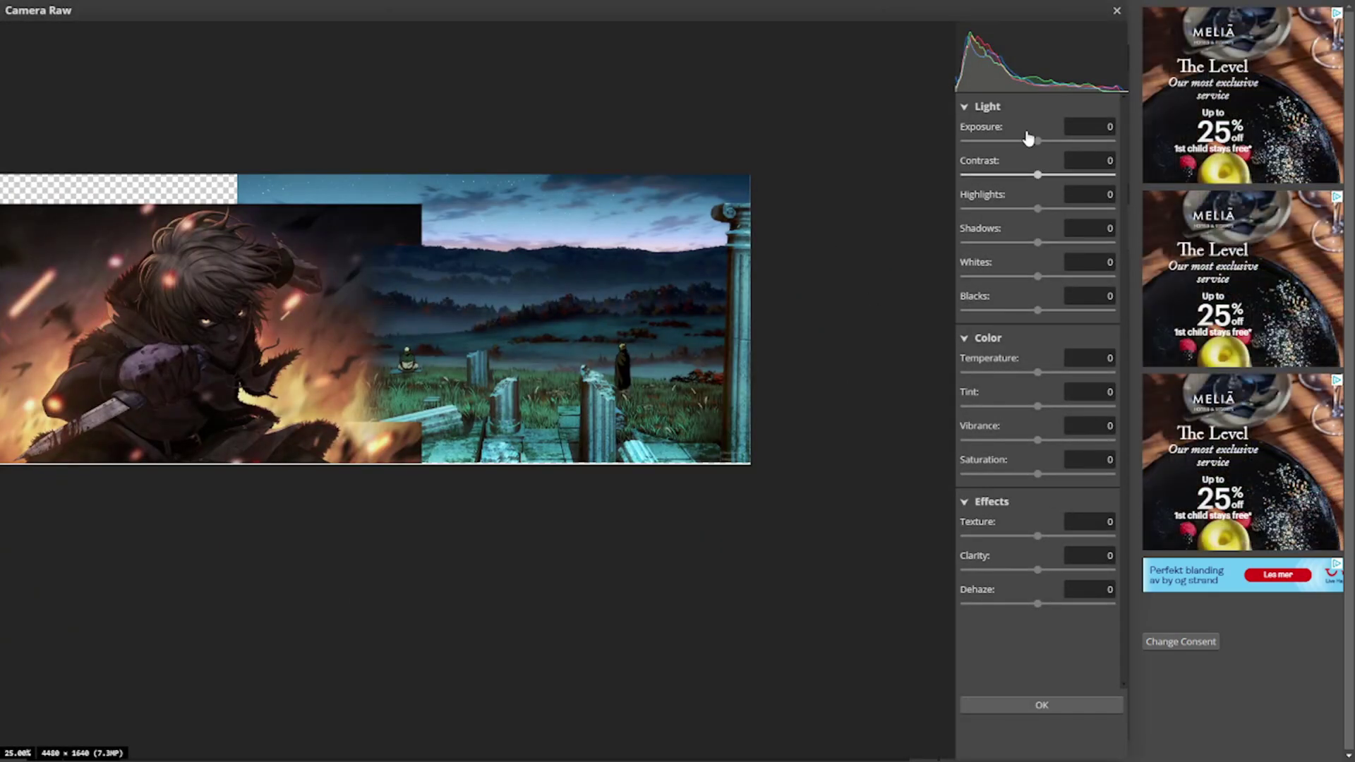
Darken the background in Camera Raw with Exposure -0.6 and Shadows lowered to -1
{"action": "left_click_drag", "start_coordinate": [1039, 140], "coordinate": [1027, 143]}
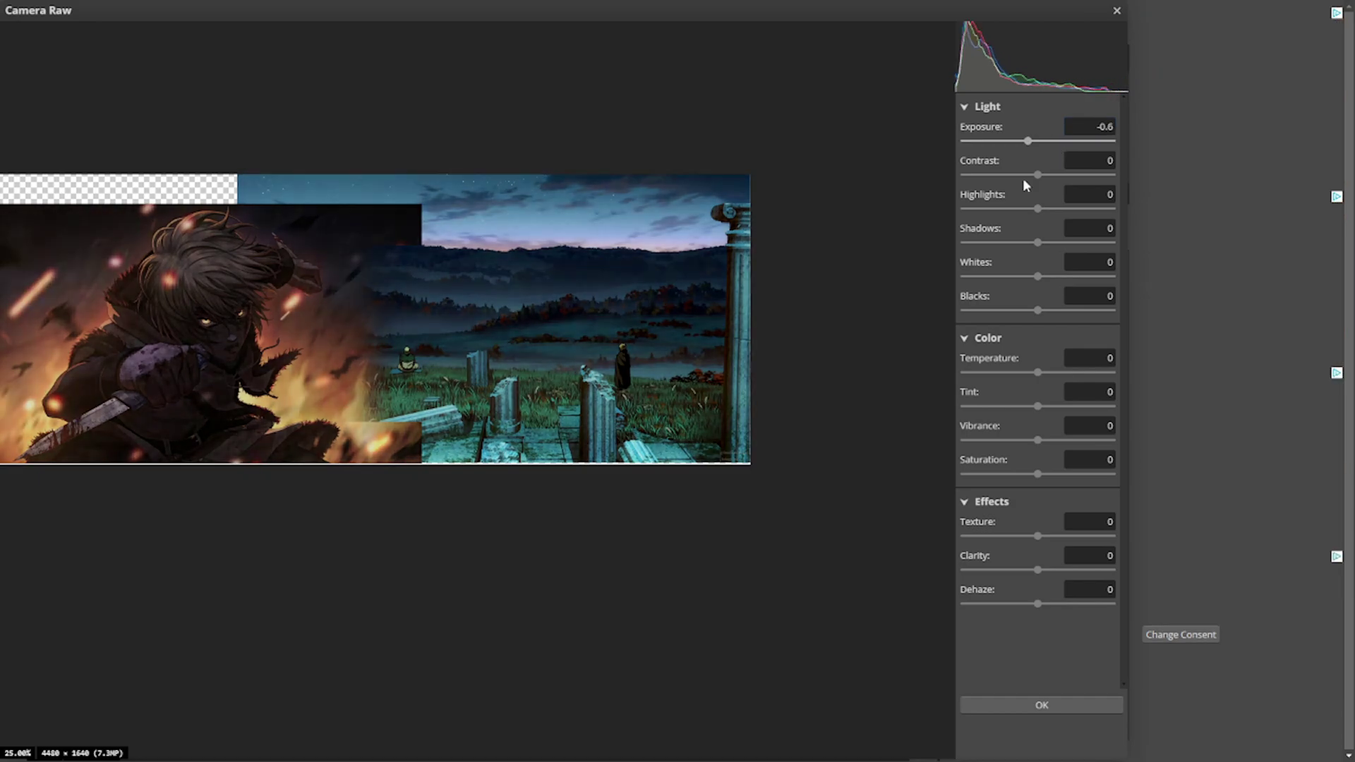
{"action": "left_click", "coordinate": [1037, 242]}
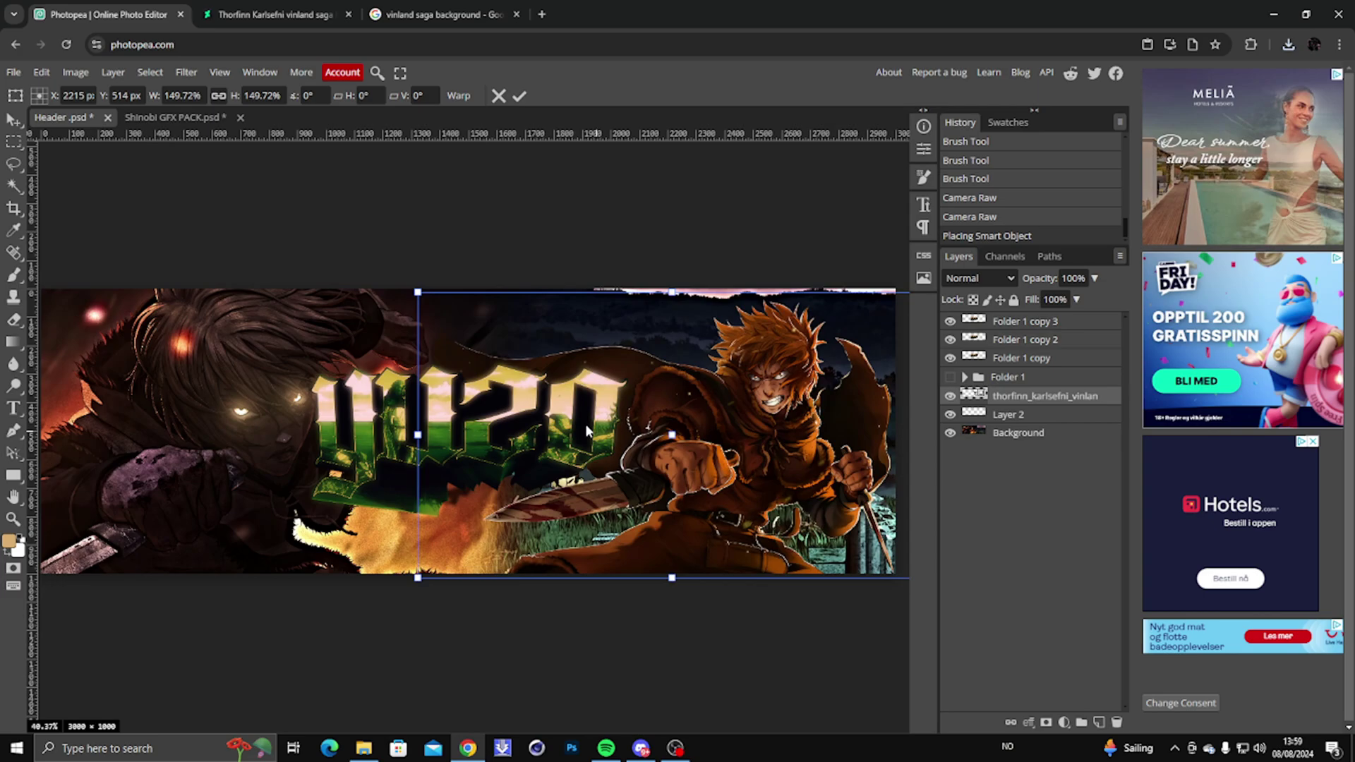
Commit the Thorfinn render's placement and paint dark shading strokes on the new layer below it
{"action": "key", "text": "Return"}
{"action": "key", "text": "z"}
{"action": "scroll", "coordinate": [639, 449], "scroll_direction": "up", "scroll_amount": 5}
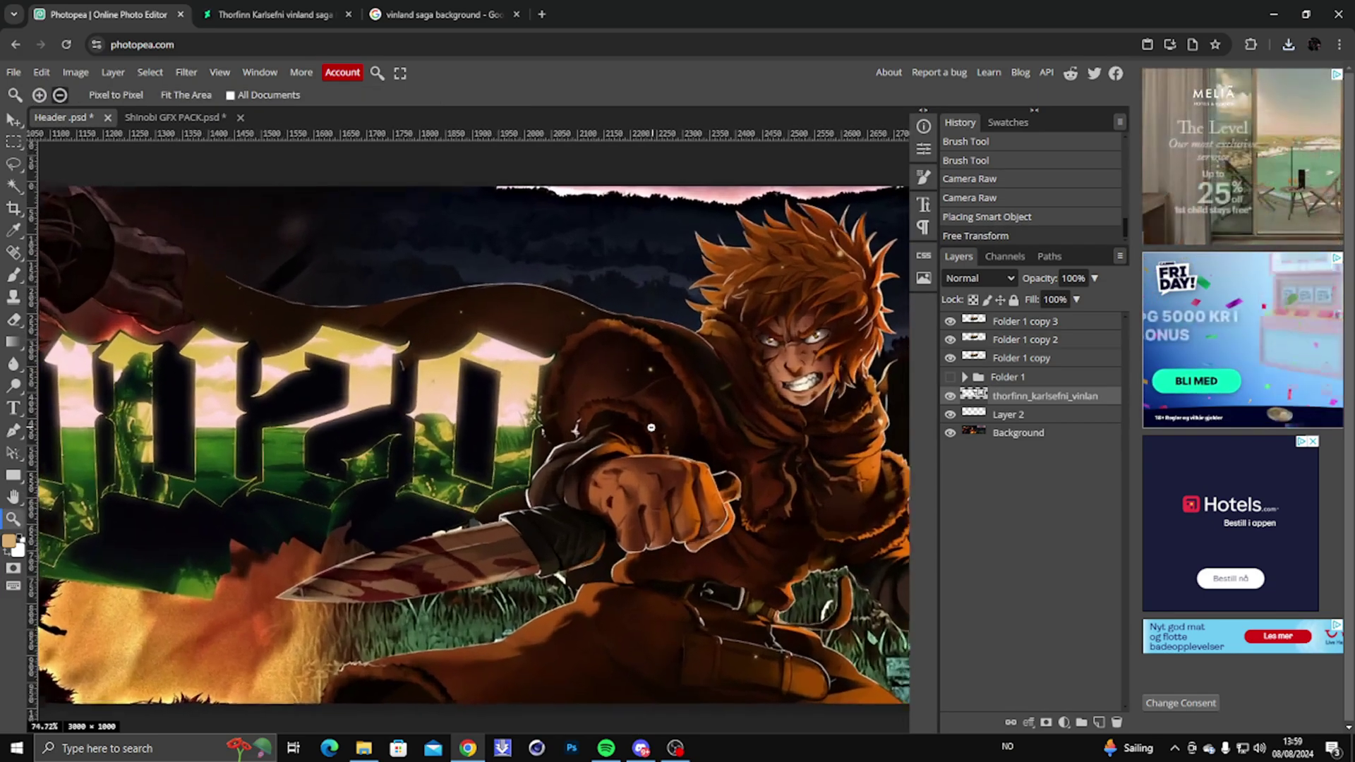
{"action": "scroll", "coordinate": [639, 449], "scroll_direction": "down", "scroll_amount": 3}
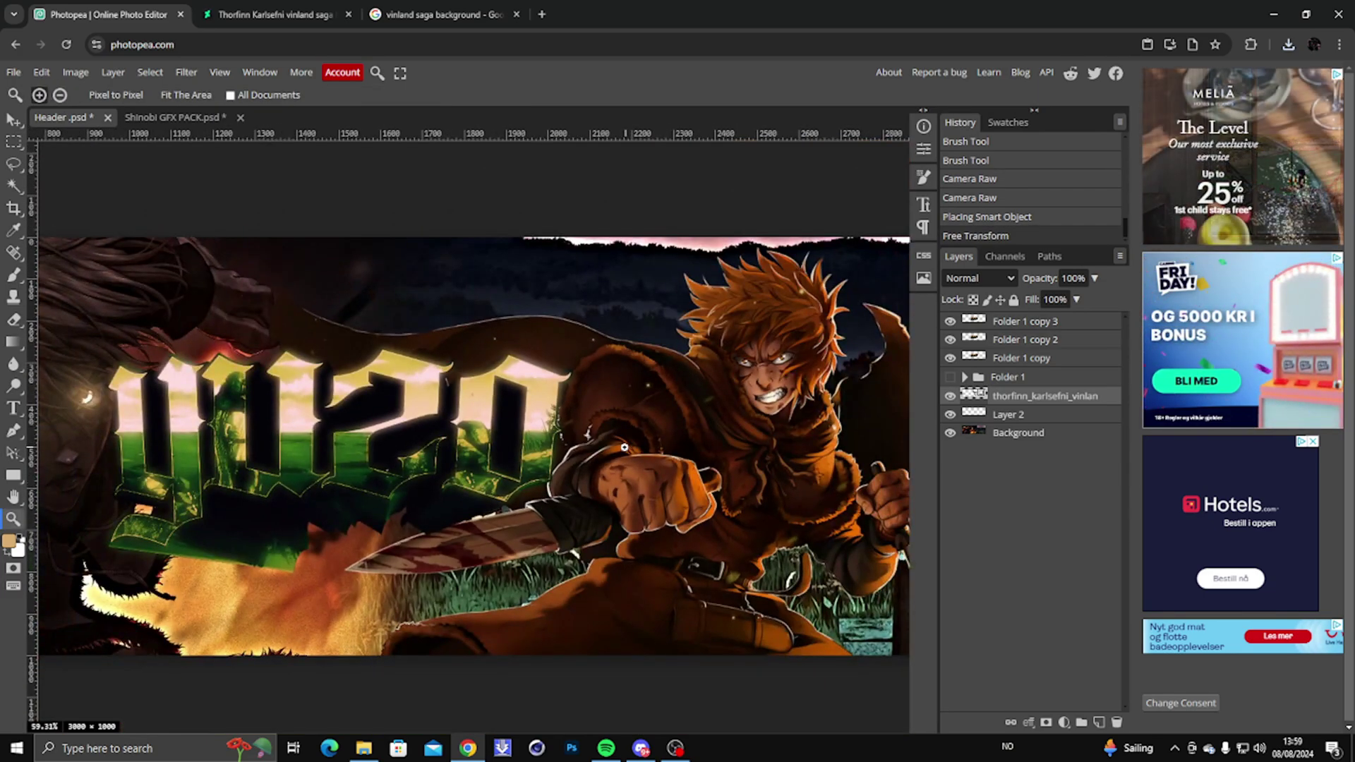
{"action": "scroll", "coordinate": [622, 440], "scroll_direction": "up", "scroll_amount": 1}
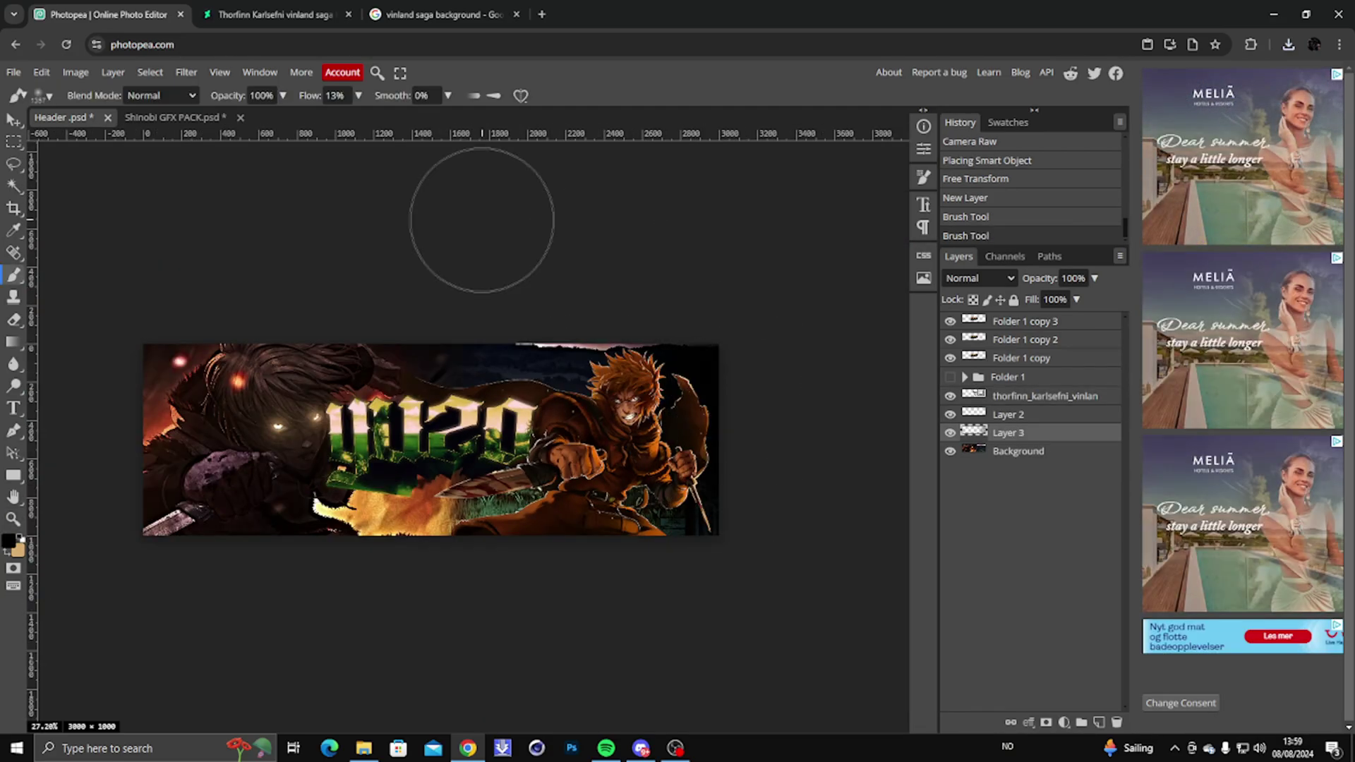
{"action": "left_click_drag", "start_coordinate": [629, 242], "coordinate": [499, 294]}
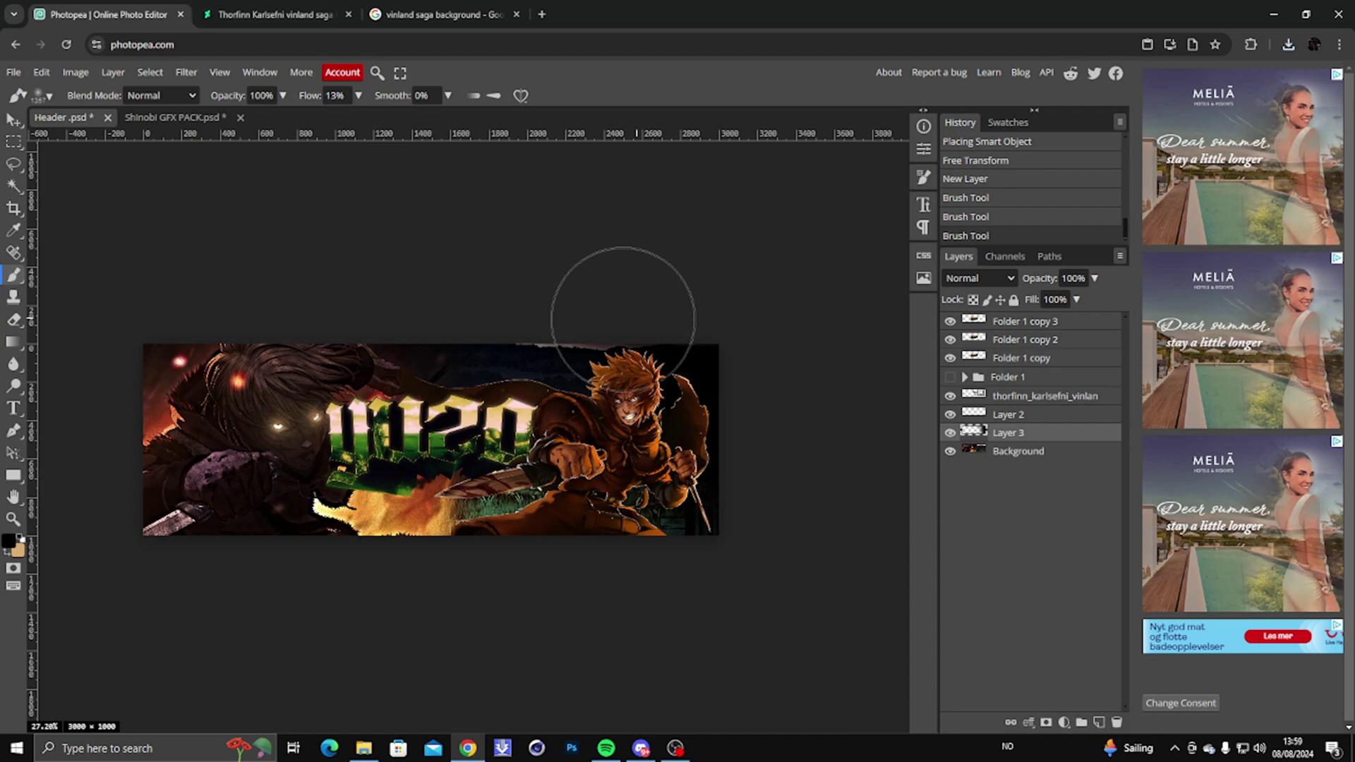
{"action": "key", "text": "F11"}
{"action": "left_click_drag", "start_coordinate": [597, 295], "coordinate": [714, 372]}
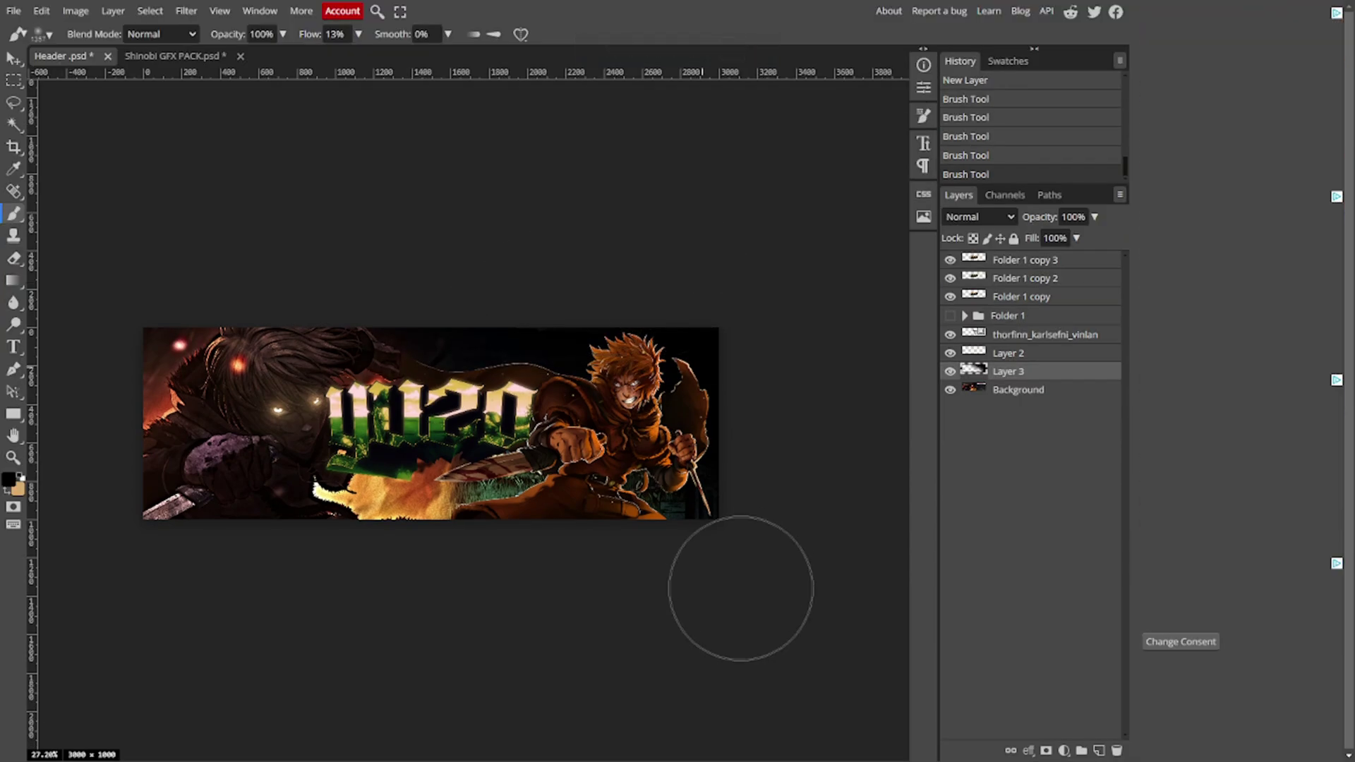
{"action": "left_click", "coordinate": [1027, 393]}
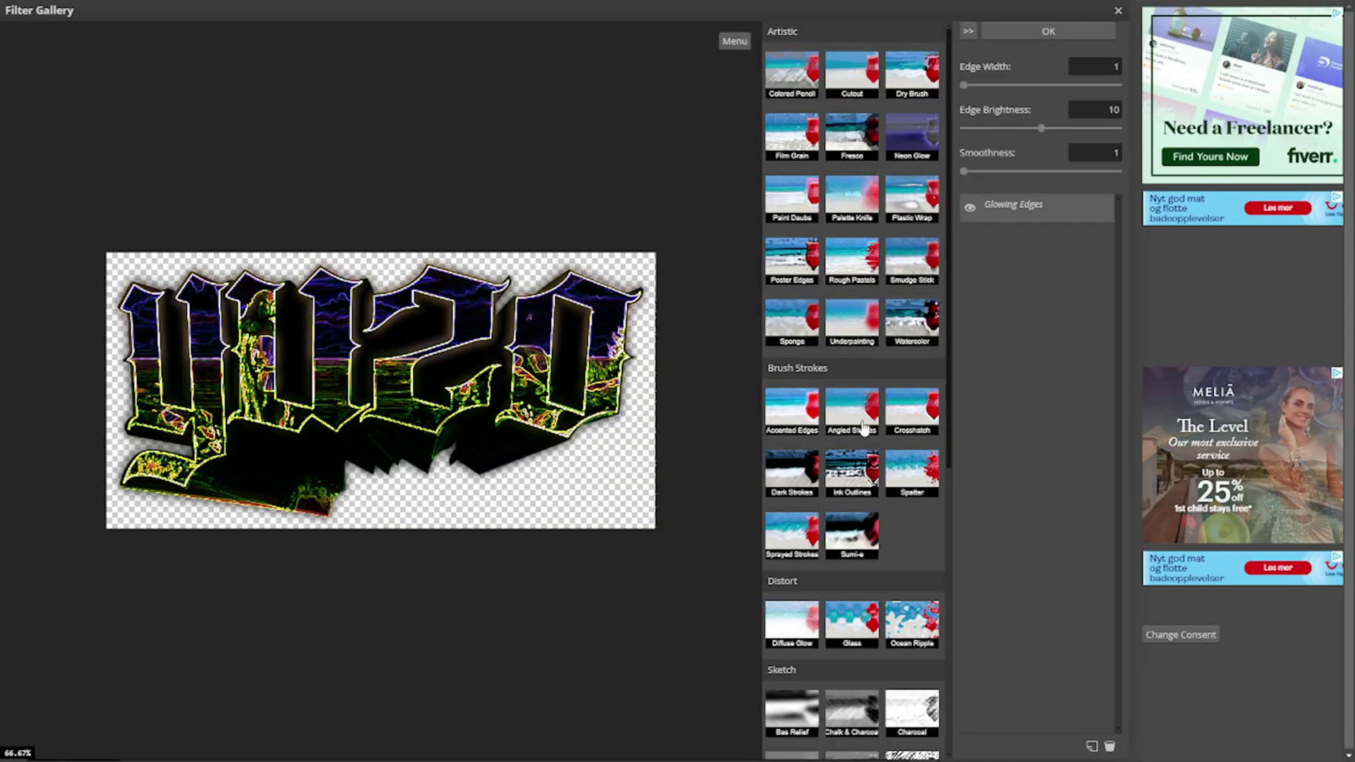
{"action": "scroll", "coordinate": [846, 433], "scroll_direction": "down", "scroll_amount": 3}
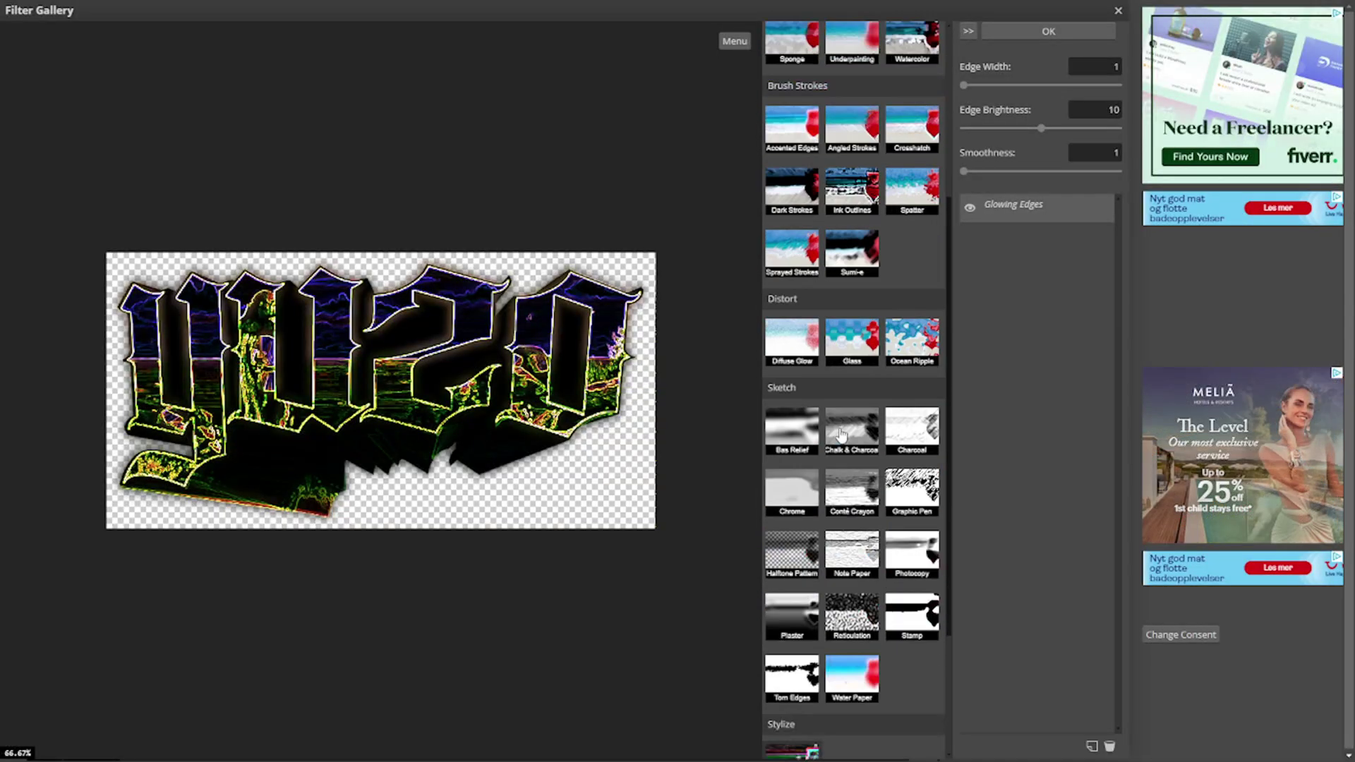
Preview the Chrome Filter Gallery texture on the Yuzo text copy
{"action": "left_click", "coordinate": [794, 497]}
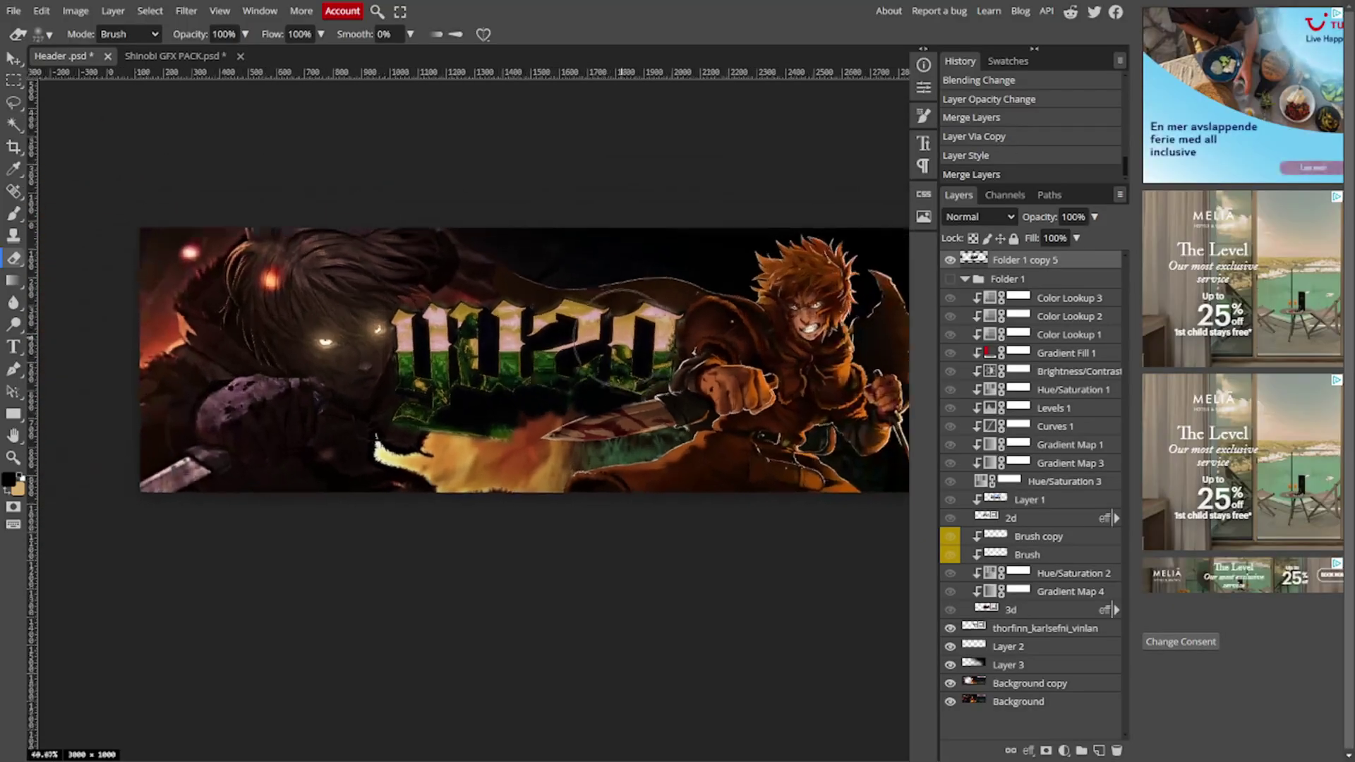
{"action": "scroll", "coordinate": [572, 328], "scroll_direction": "up", "scroll_amount": 5}
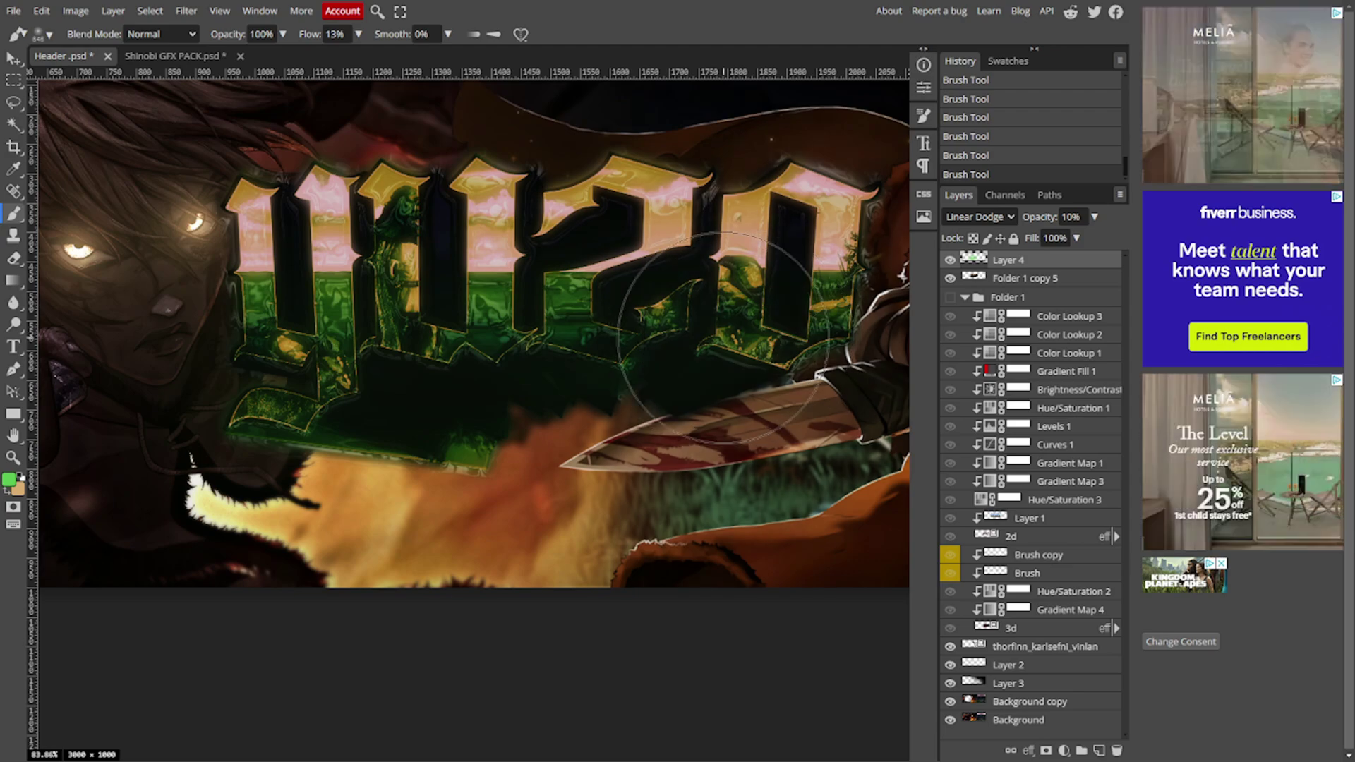
{"action": "scroll", "coordinate": [721, 318], "scroll_direction": "down", "scroll_amount": 5}
Adjust the brush size, add a new empty layer, and bring up the Shinobi GFX PACK document
{"action": "right_click", "coordinate": [723, 202]}
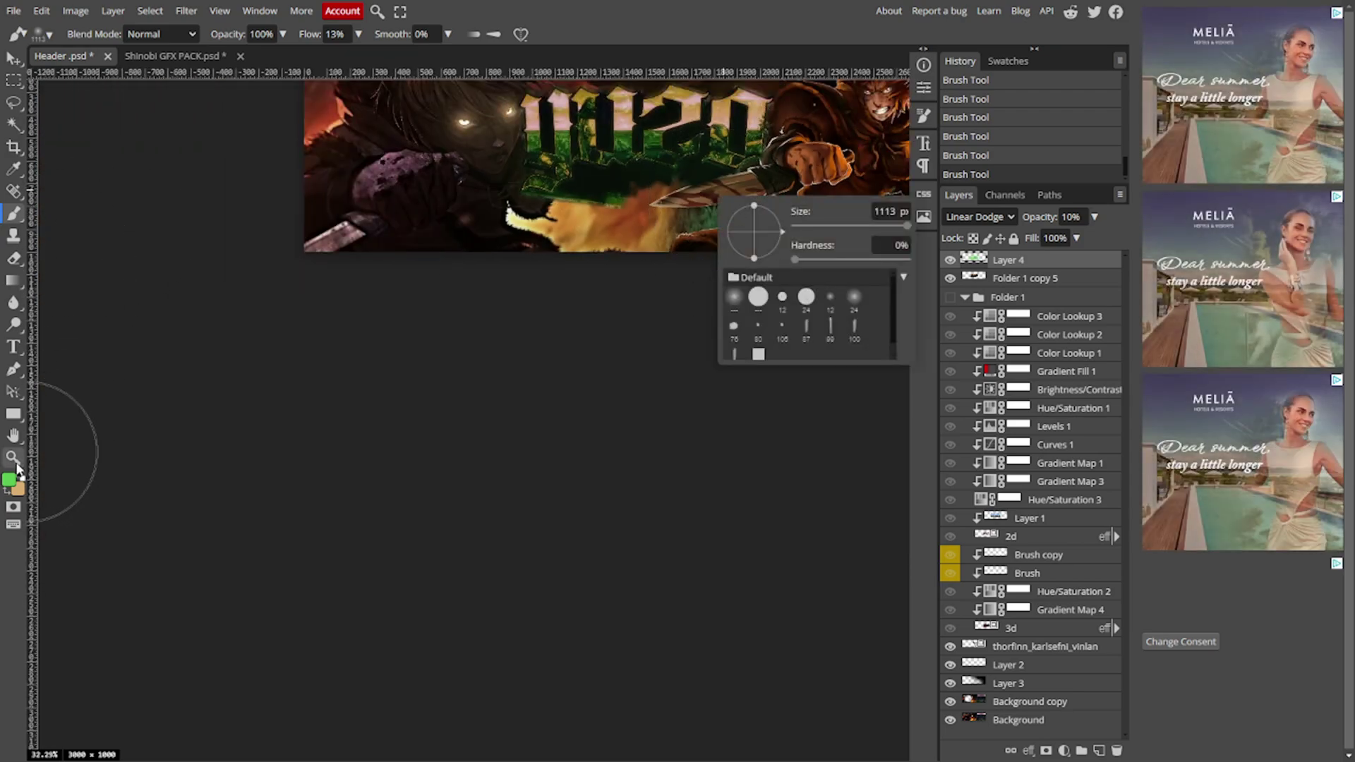
{"action": "scroll", "coordinate": [302, 455], "scroll_direction": "up", "scroll_amount": 3}
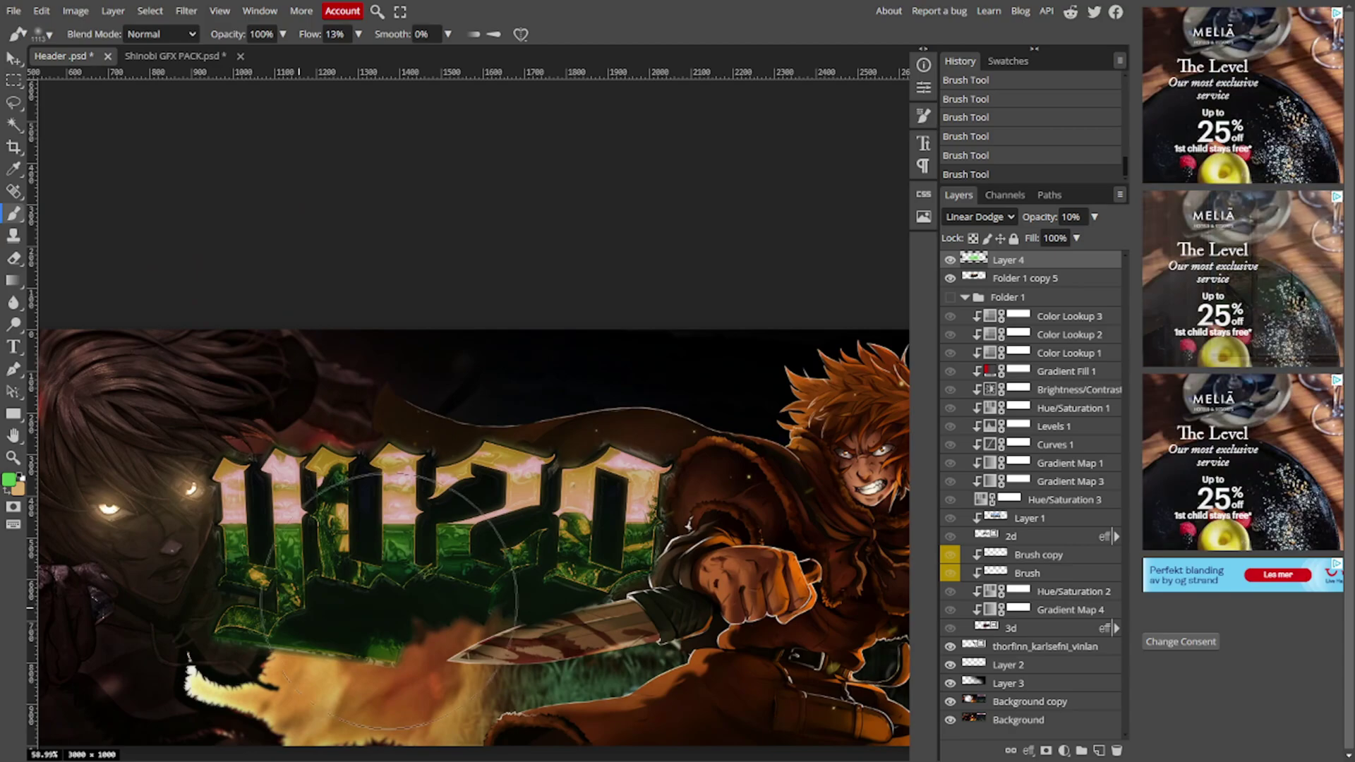
{"action": "scroll", "coordinate": [297, 218], "scroll_direction": "up", "scroll_amount": 1}
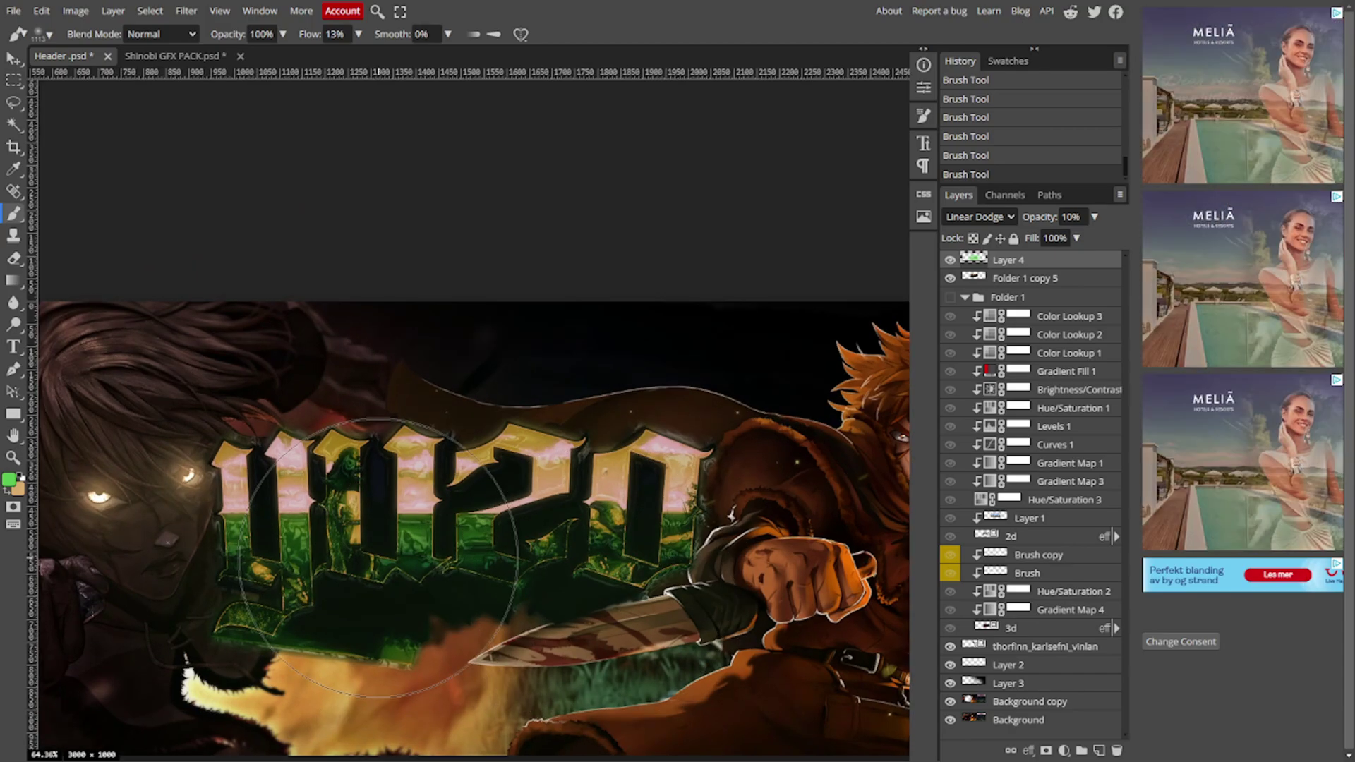
{"action": "key", "text": "ctrl+shift+n"}
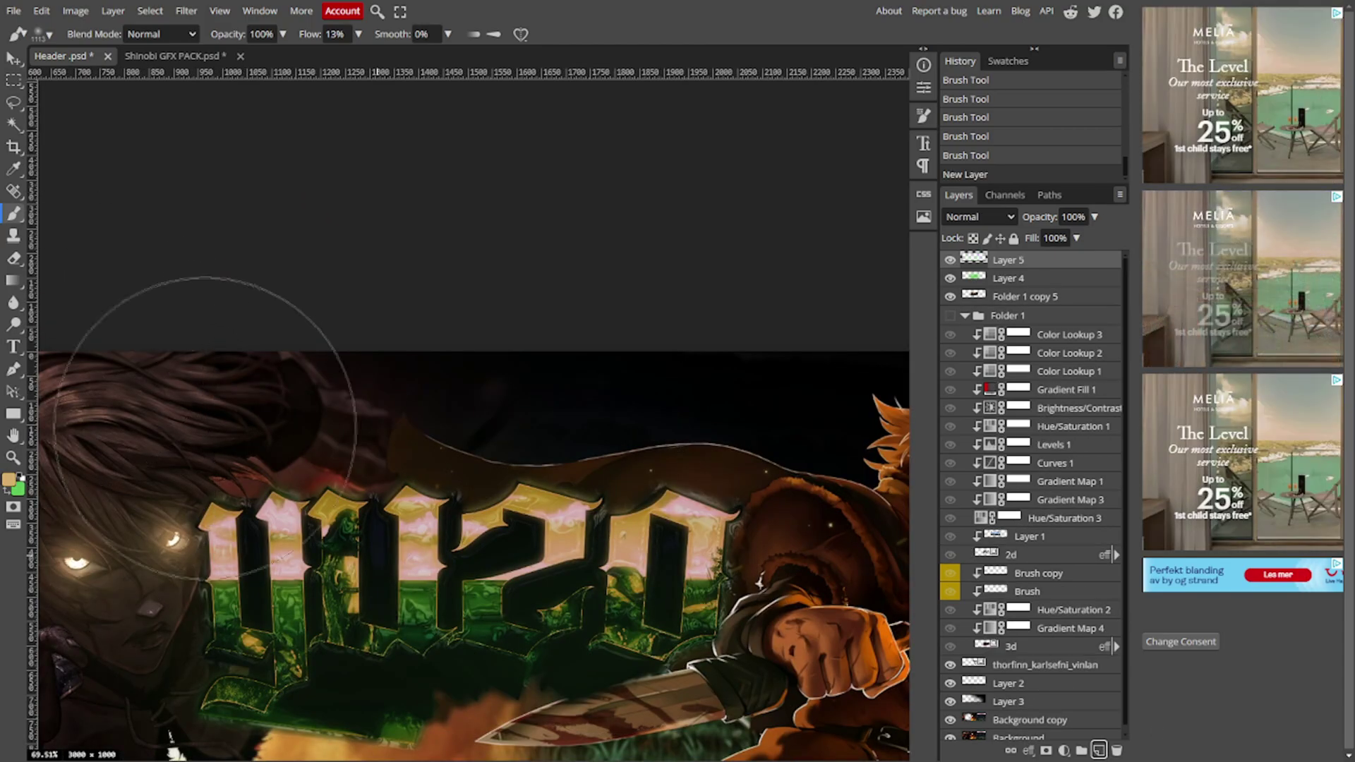
{"action": "key", "text": "z"}
{"action": "scroll", "coordinate": [317, 477], "scroll_direction": "down", "scroll_amount": 2}
{"action": "left_click", "coordinate": [175, 55]}
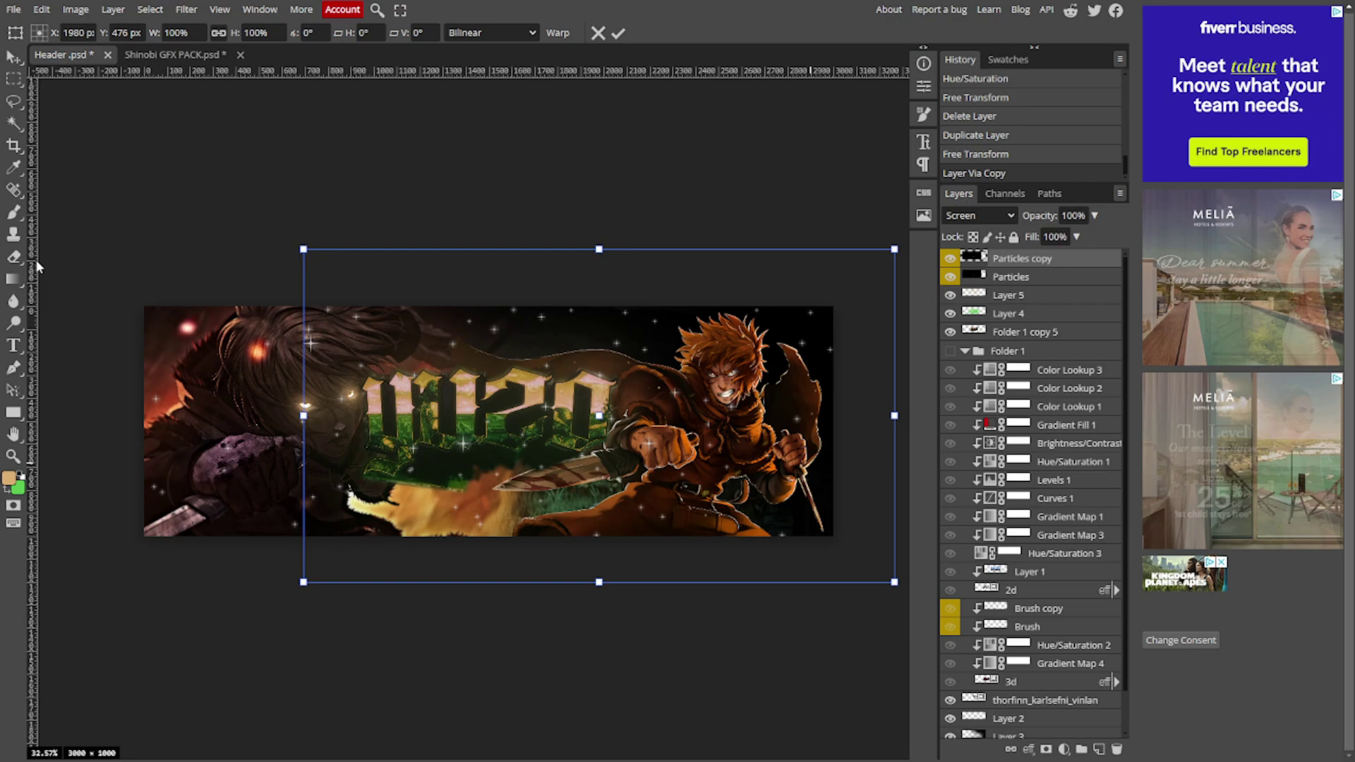
Confirm the particle placement and enlarge the Eraser for cleaning up the particles
{"action": "left_click", "coordinate": [21, 258]}
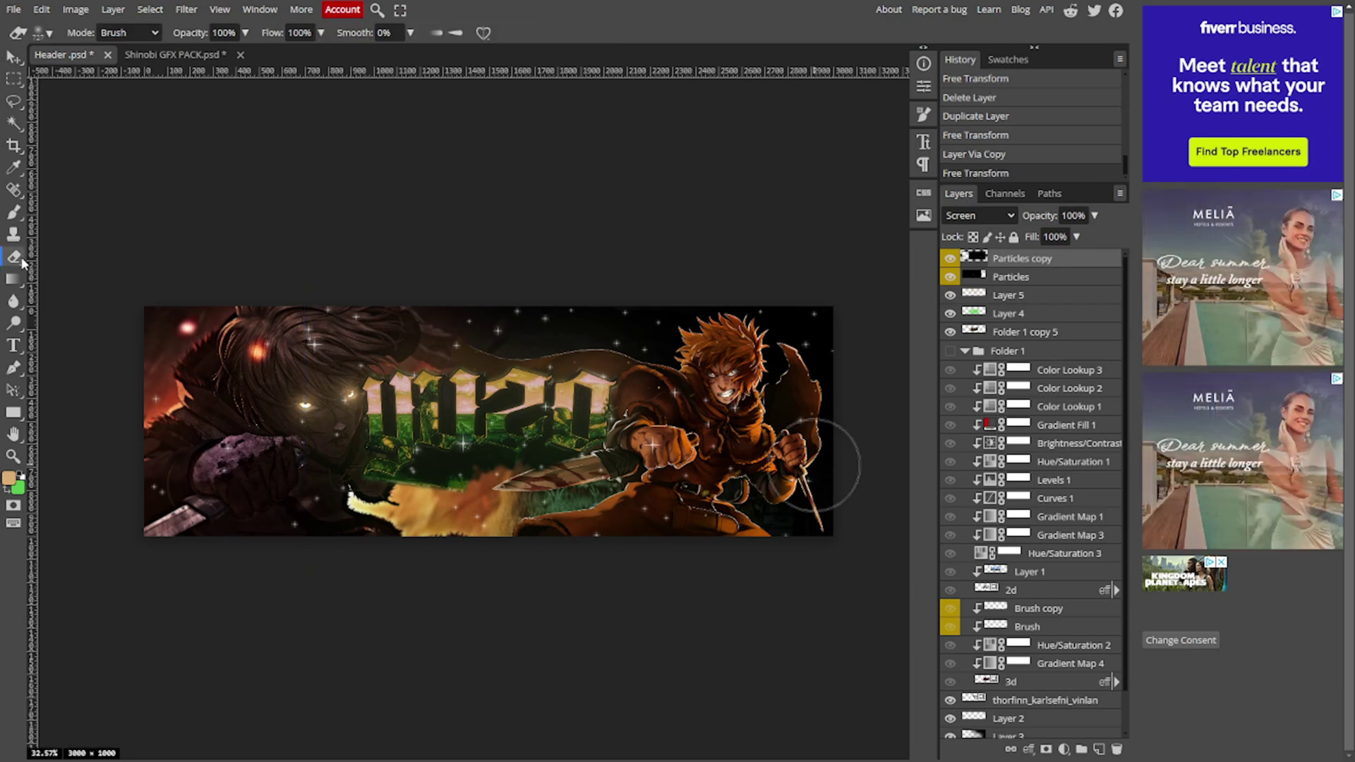
{"action": "key", "text": "bracketright"}
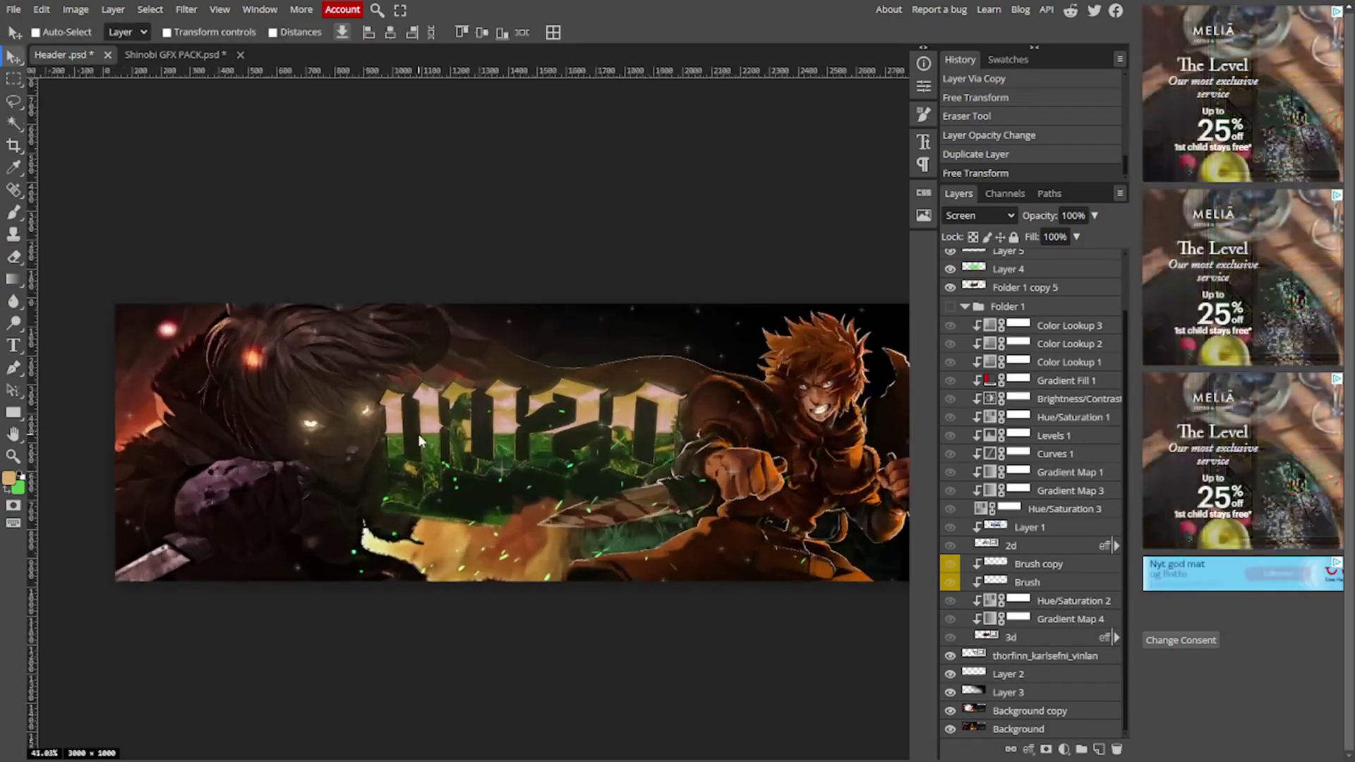
{"action": "scroll", "coordinate": [883, 377], "scroll_direction": "up", "scroll_amount": 2}
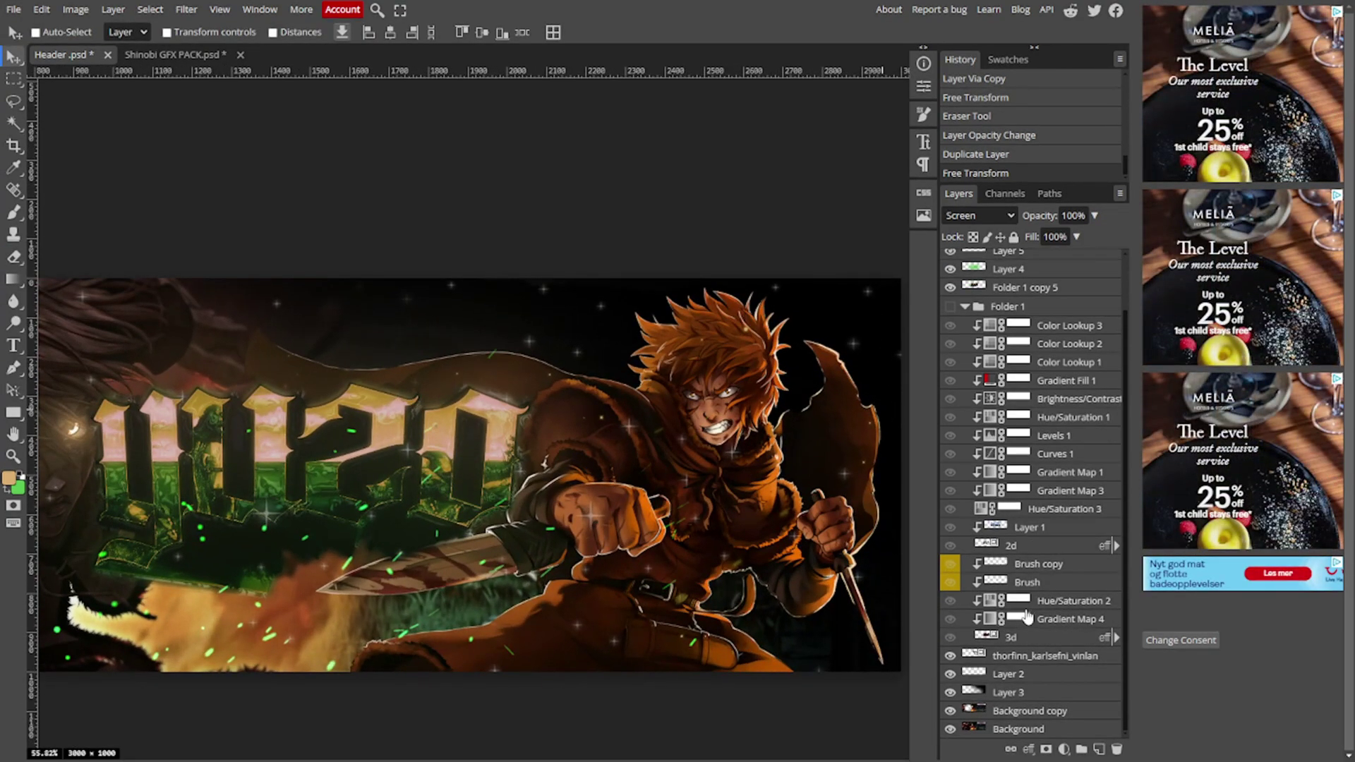
{"action": "scroll", "coordinate": [1040, 317], "scroll_direction": "up", "scroll_amount": 1}
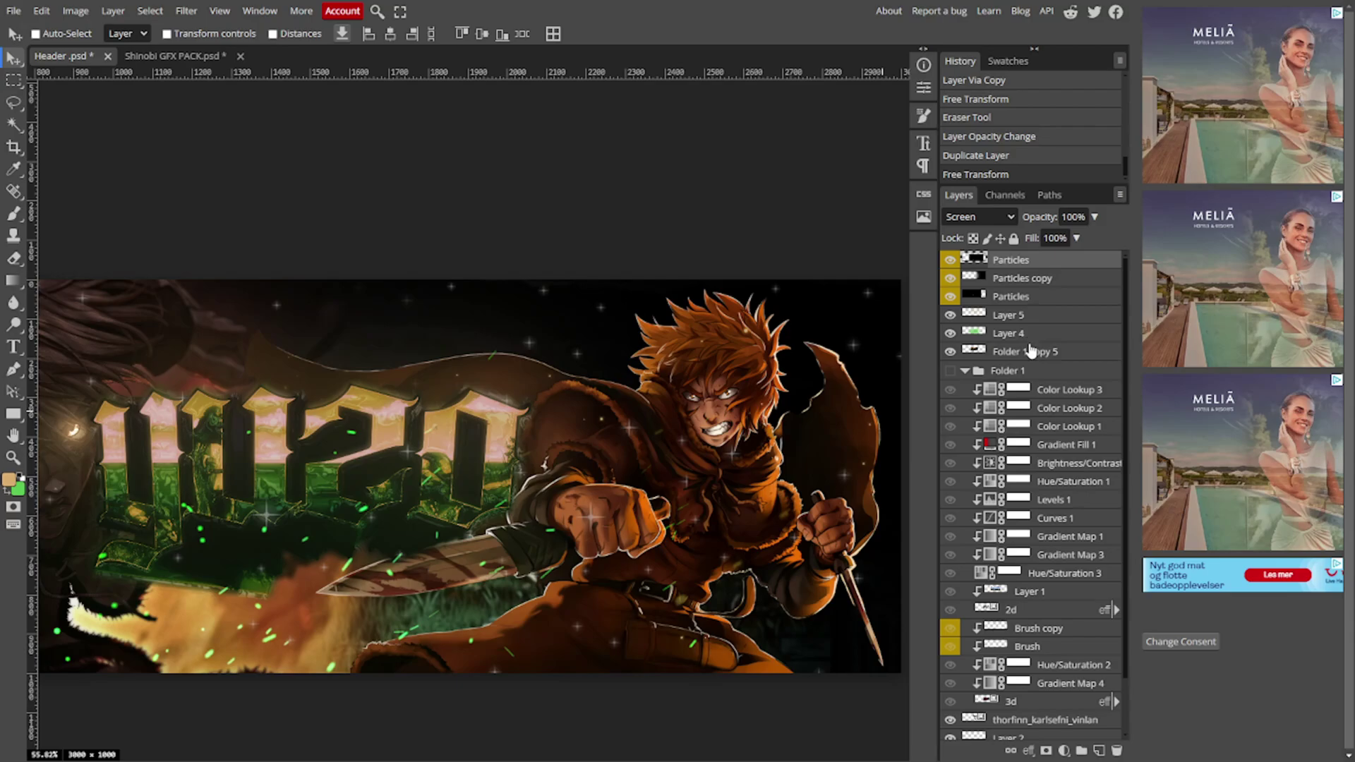
{"action": "left_click", "coordinate": [1030, 351]}
{"action": "left_click", "coordinate": [964, 370]}
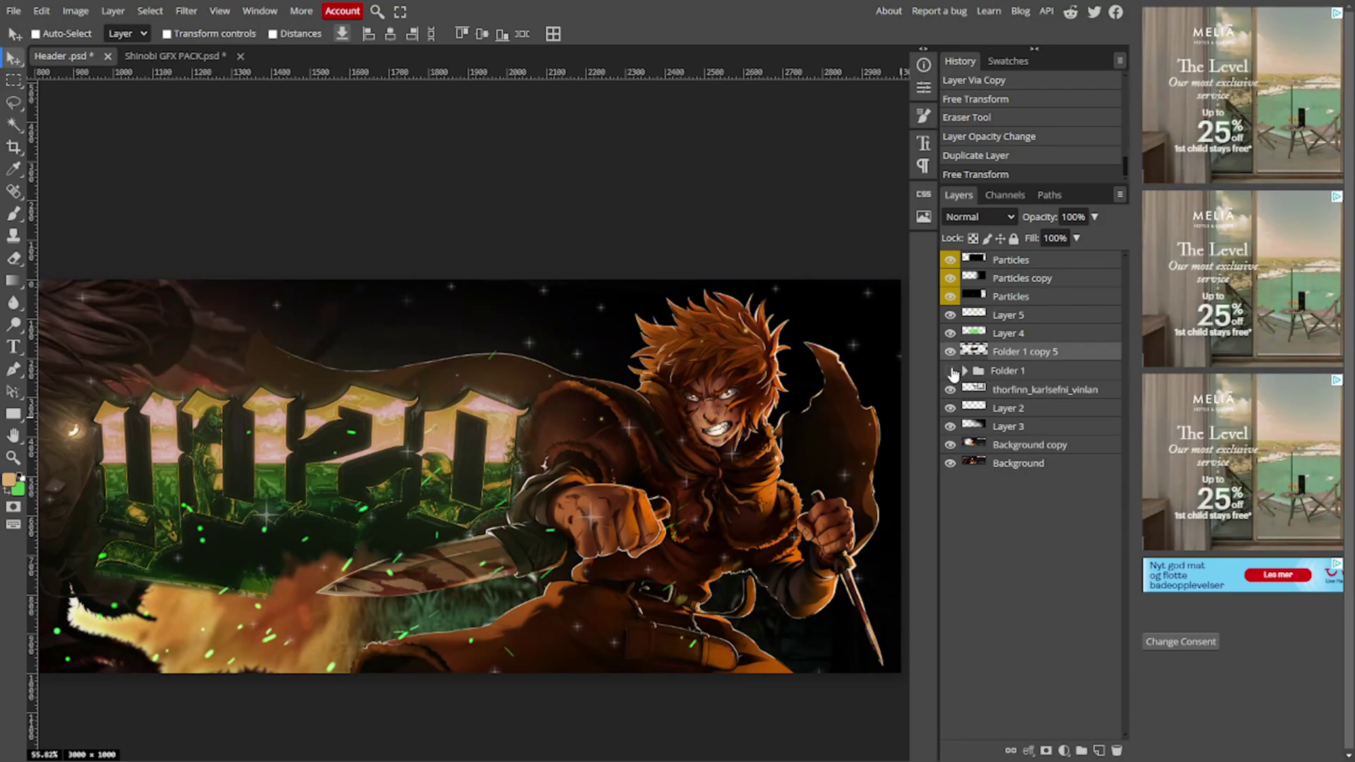
{"action": "left_click", "coordinate": [950, 370]}
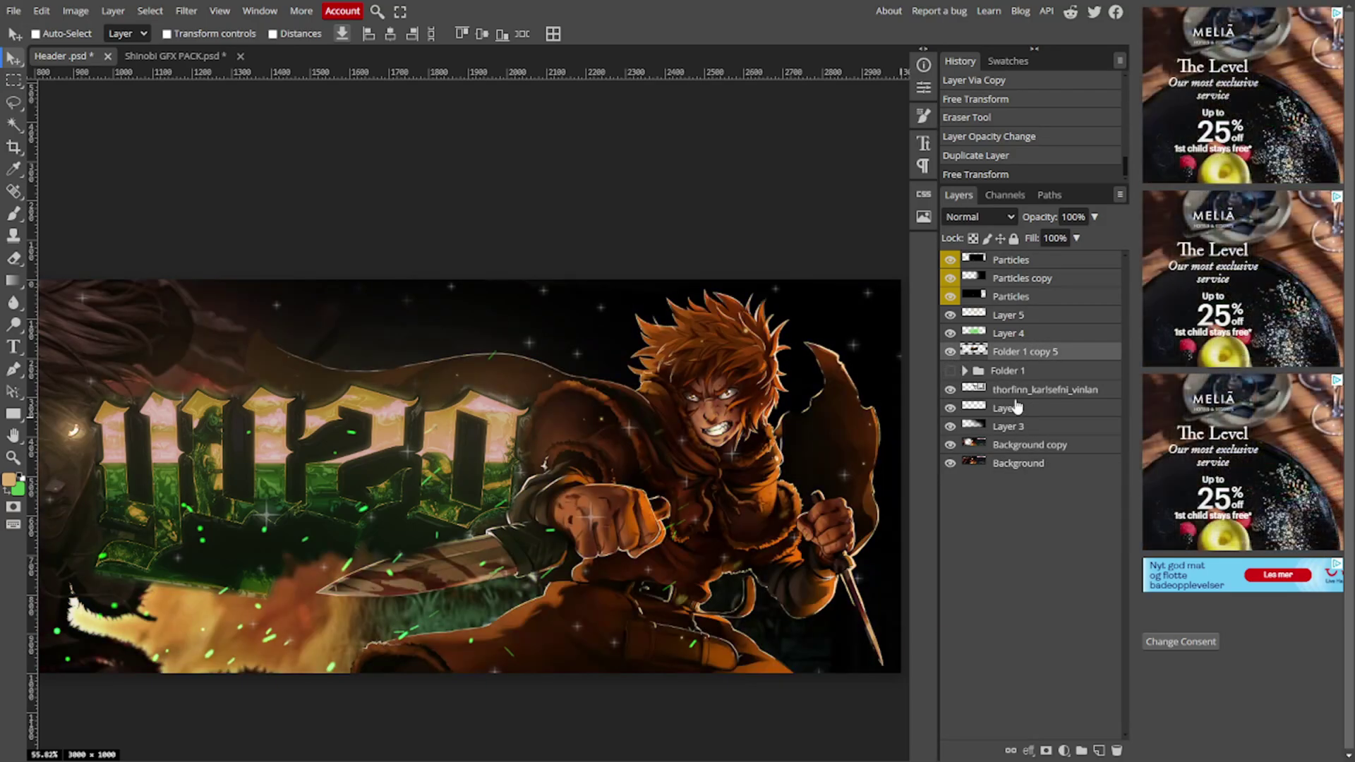
{"action": "scroll", "coordinate": [679, 465], "scroll_direction": "down", "scroll_amount": 2}
{"action": "scroll", "coordinate": [678, 465], "scroll_direction": "up", "scroll_amount": 1}
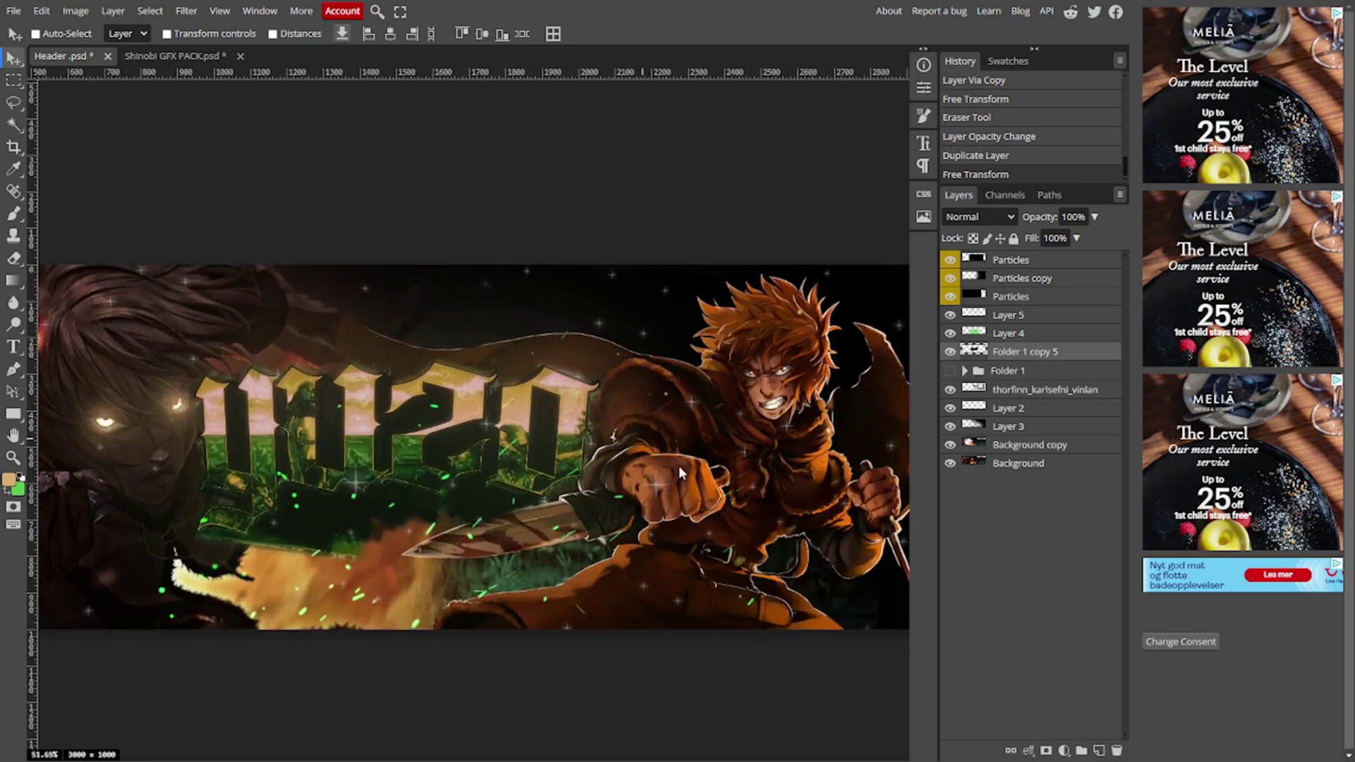
{"action": "scroll", "coordinate": [727, 437], "scroll_direction": "down", "scroll_amount": 3}
{"action": "scroll", "coordinate": [760, 438], "scroll_direction": "up", "scroll_amount": 4}
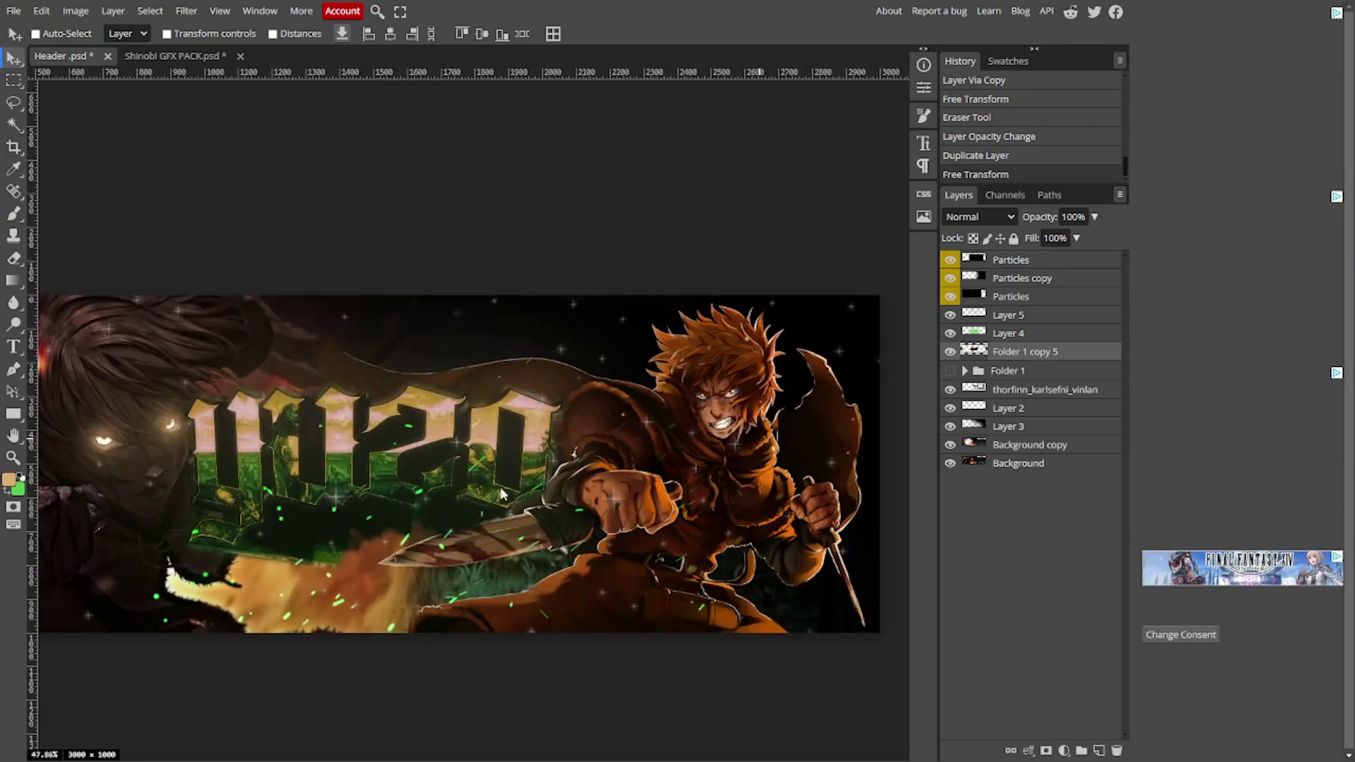
{"action": "scroll", "coordinate": [415, 411], "scroll_direction": "up", "scroll_amount": 2}
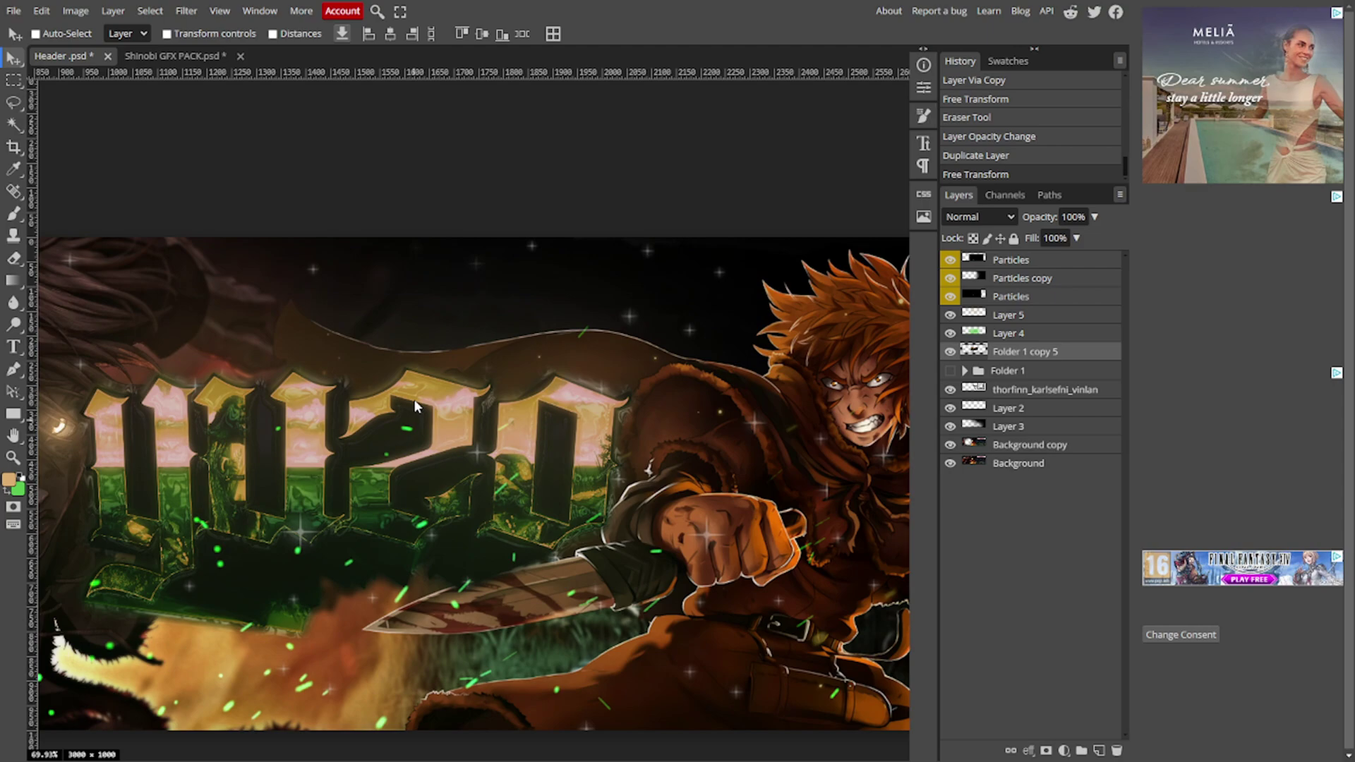
{"action": "scroll", "coordinate": [414, 399], "scroll_direction": "down", "scroll_amount": 4}
{"action": "scroll", "coordinate": [549, 378], "scroll_direction": "down", "scroll_amount": 1}
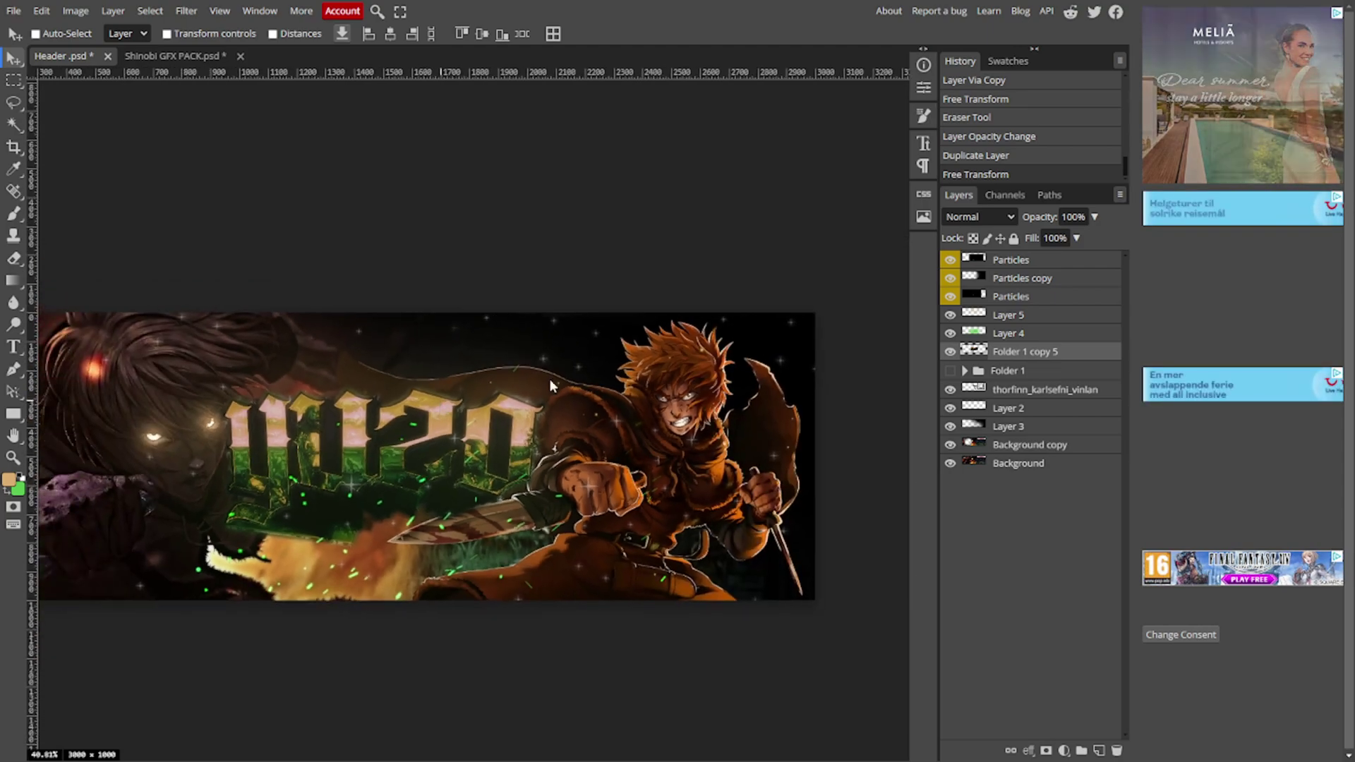
{"action": "left_click", "coordinate": [1007, 333]}
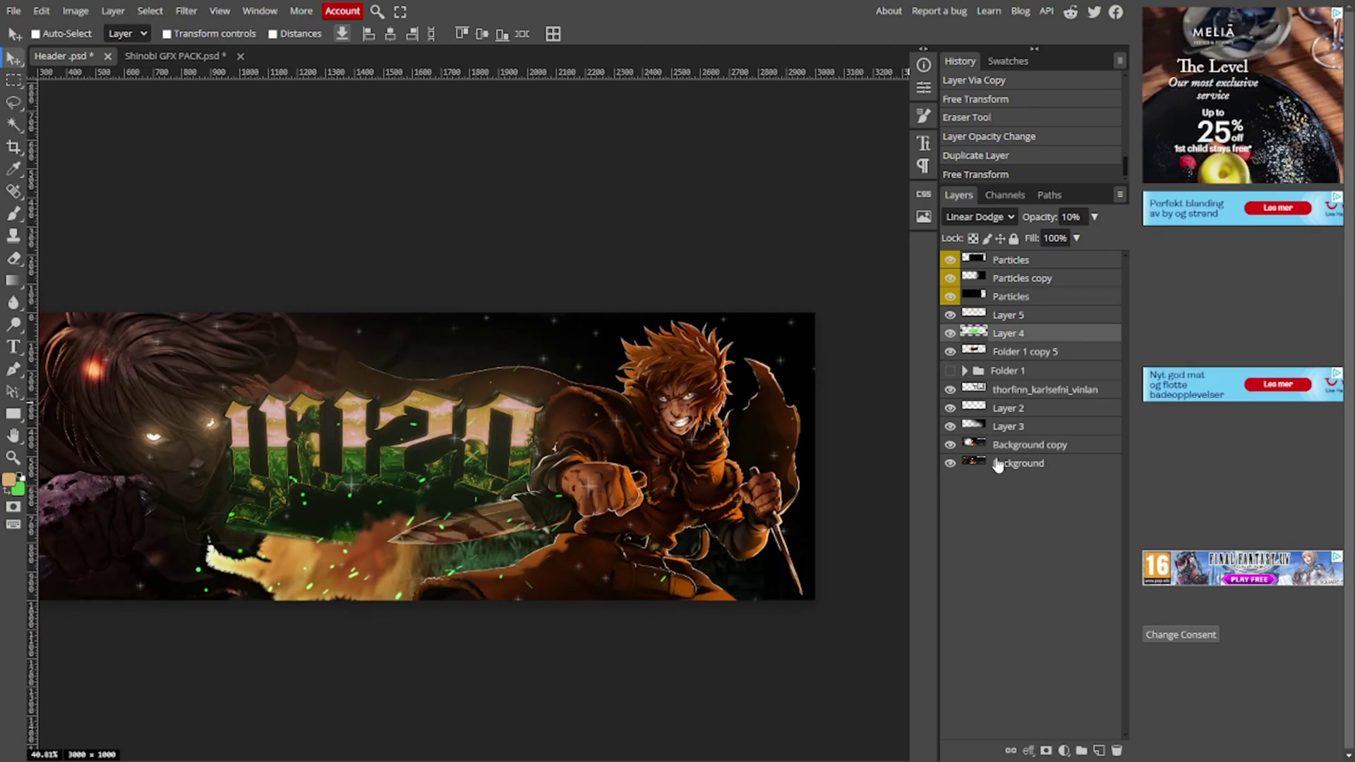
{"action": "left_click", "coordinate": [952, 444]}
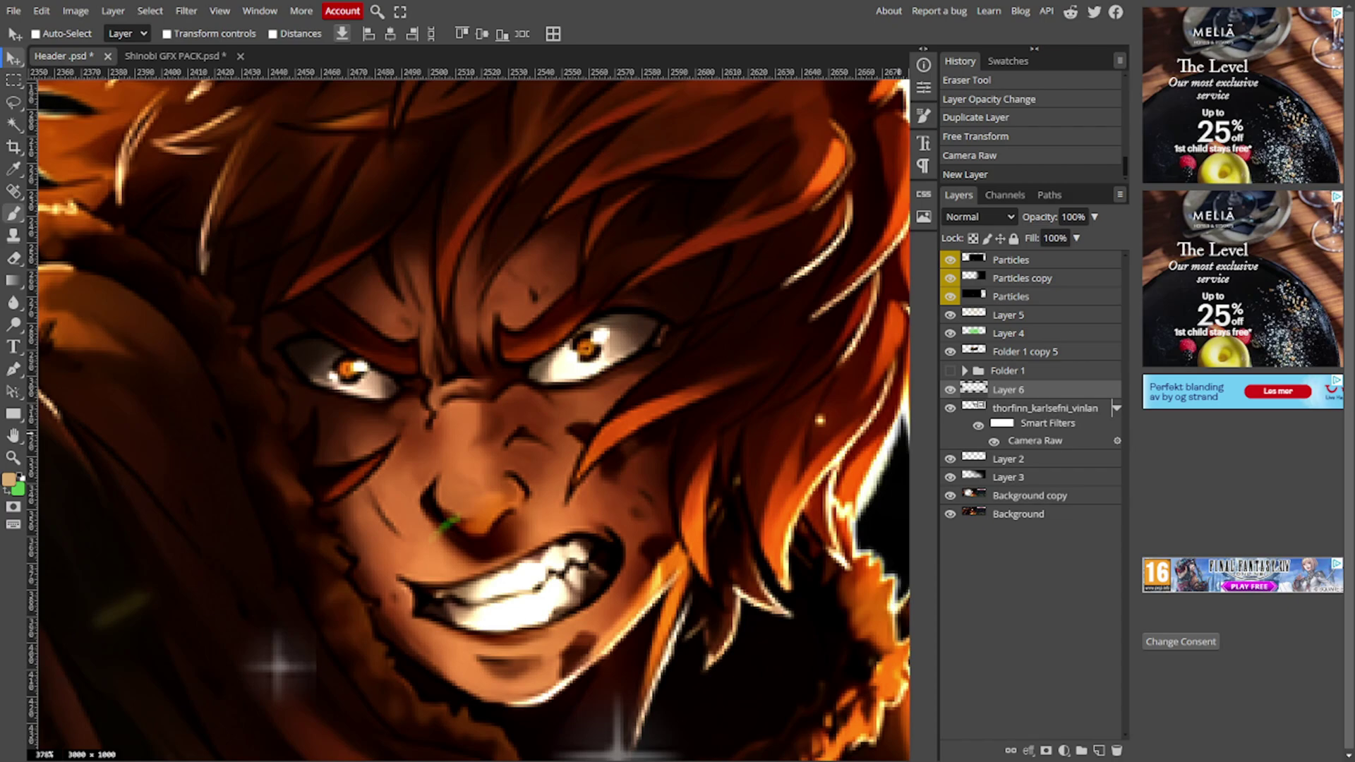
Switch to a soft brush for painting on the new empty layer
{"action": "key", "text": "b"}
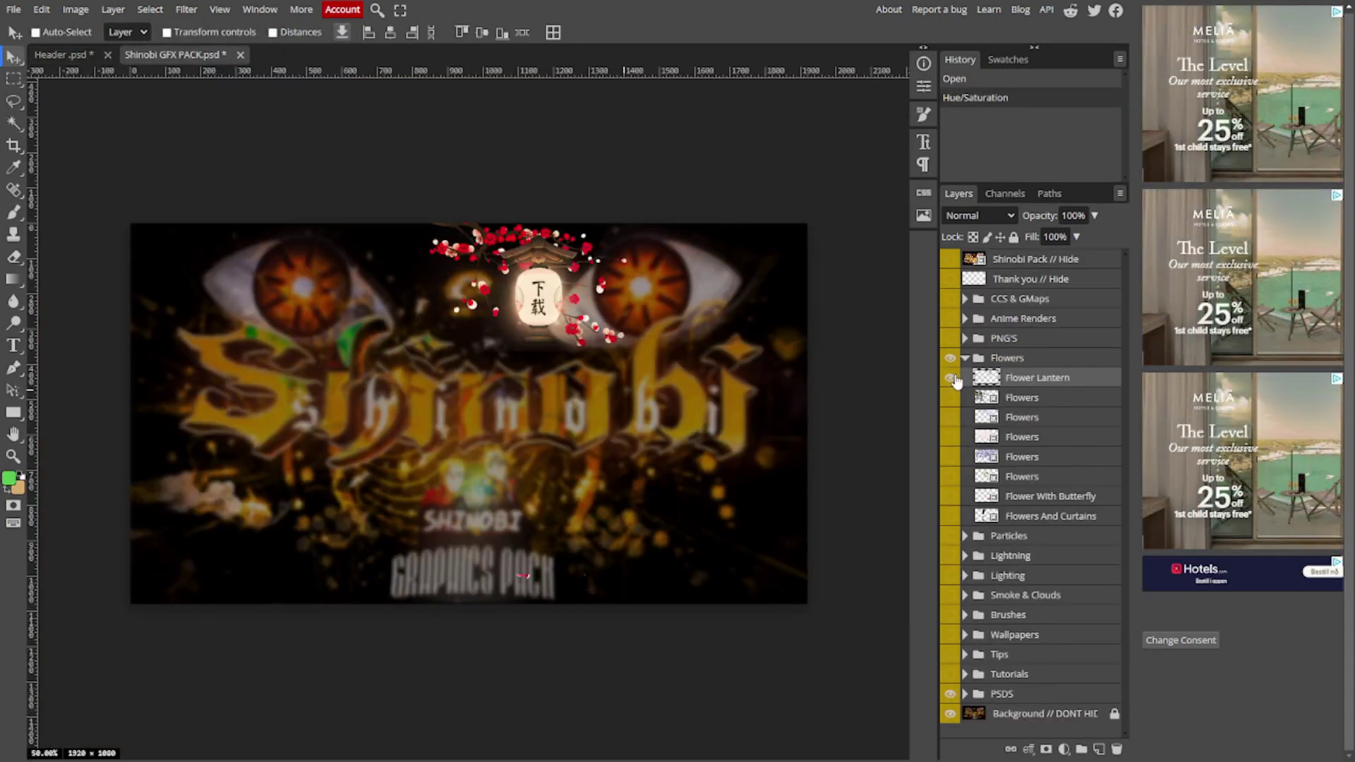
Browse the pack's PNG'S group and drag the Lantern graphic into the Header document
{"action": "left_click", "coordinate": [949, 358]}
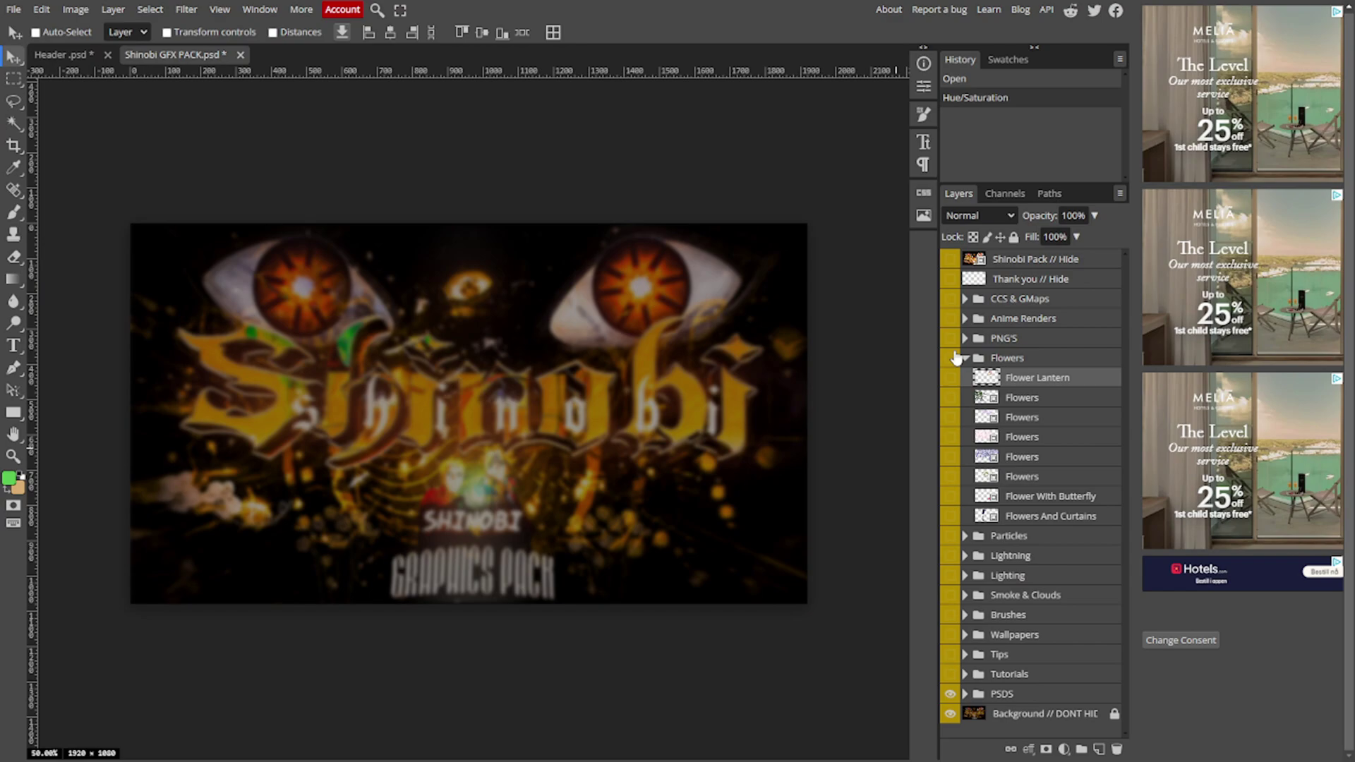
{"action": "left_click", "coordinate": [964, 338]}
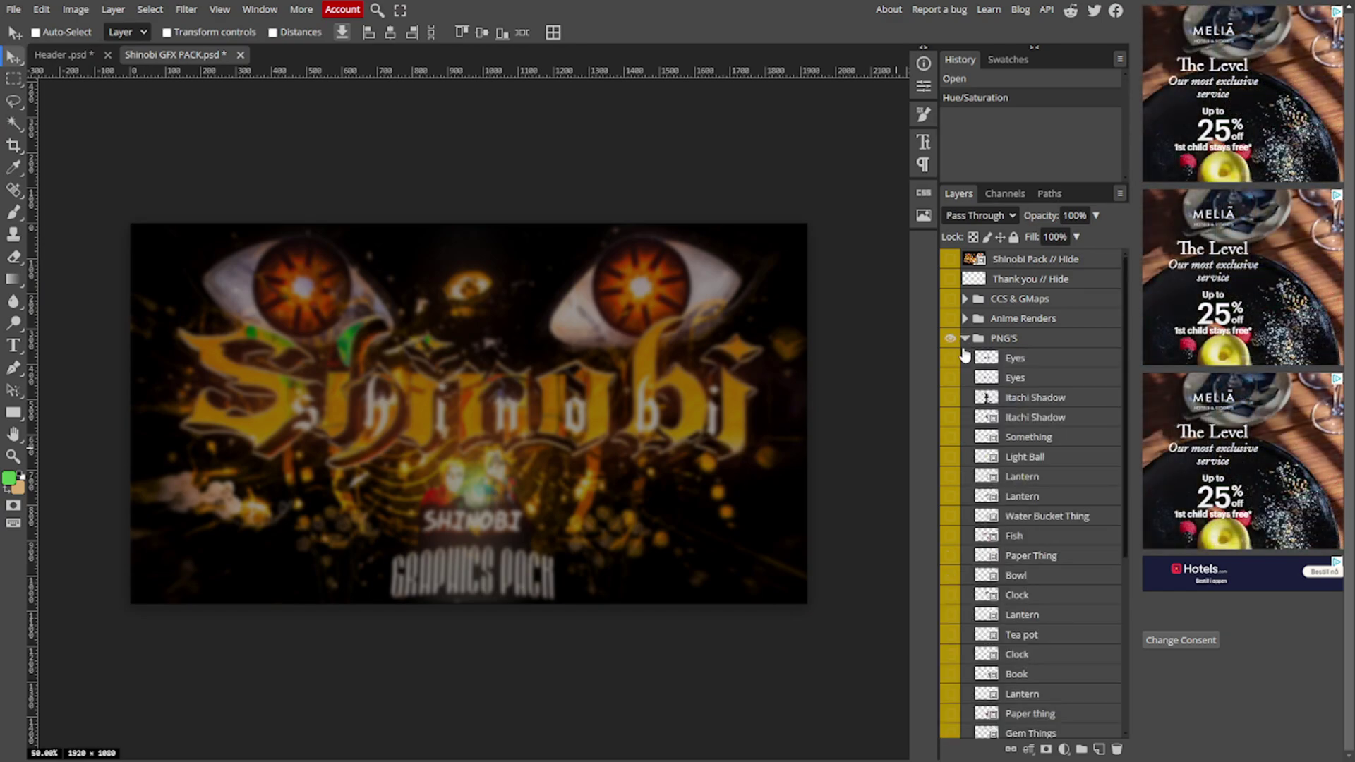
{"action": "left_click", "coordinate": [951, 397]}
{"action": "left_click", "coordinate": [951, 397]}
{"action": "scroll", "coordinate": [952, 414], "scroll_direction": "down", "scroll_amount": 5}
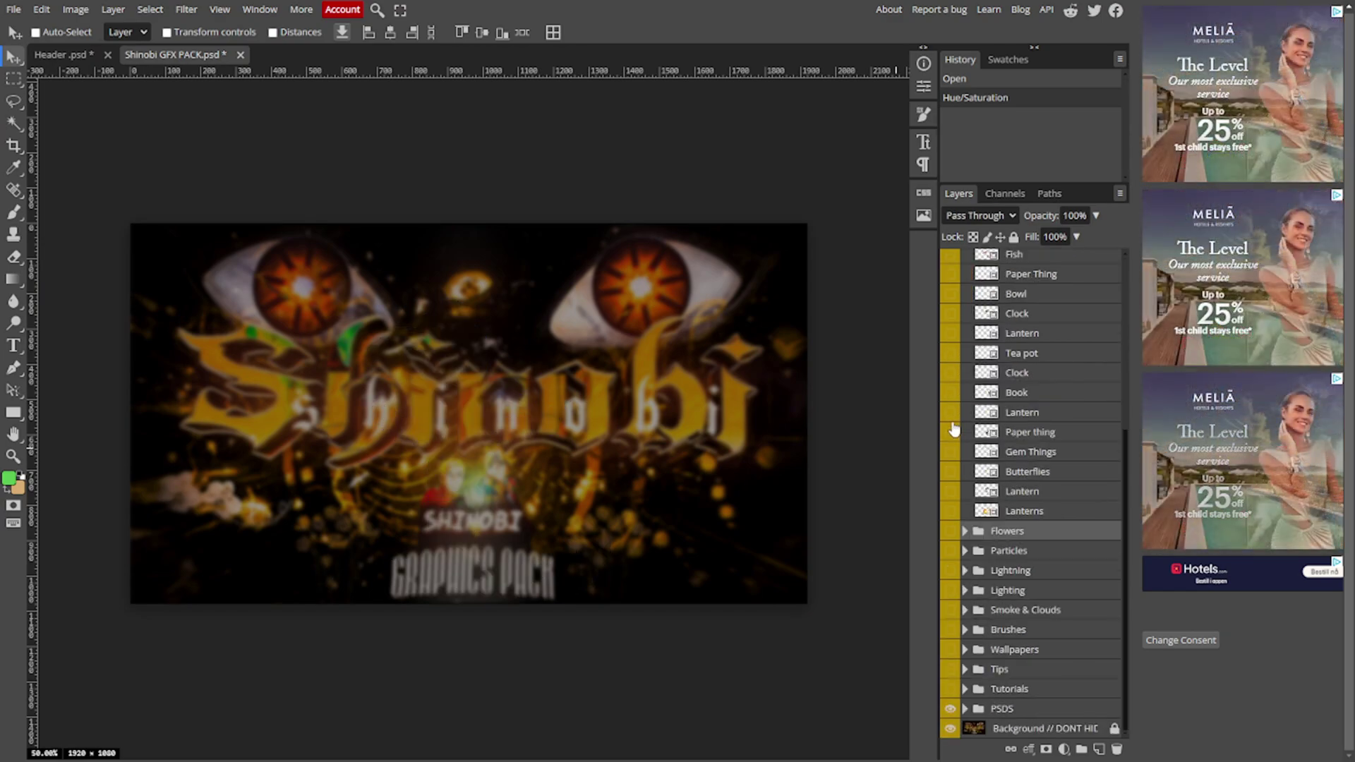
{"action": "left_click", "coordinate": [950, 411]}
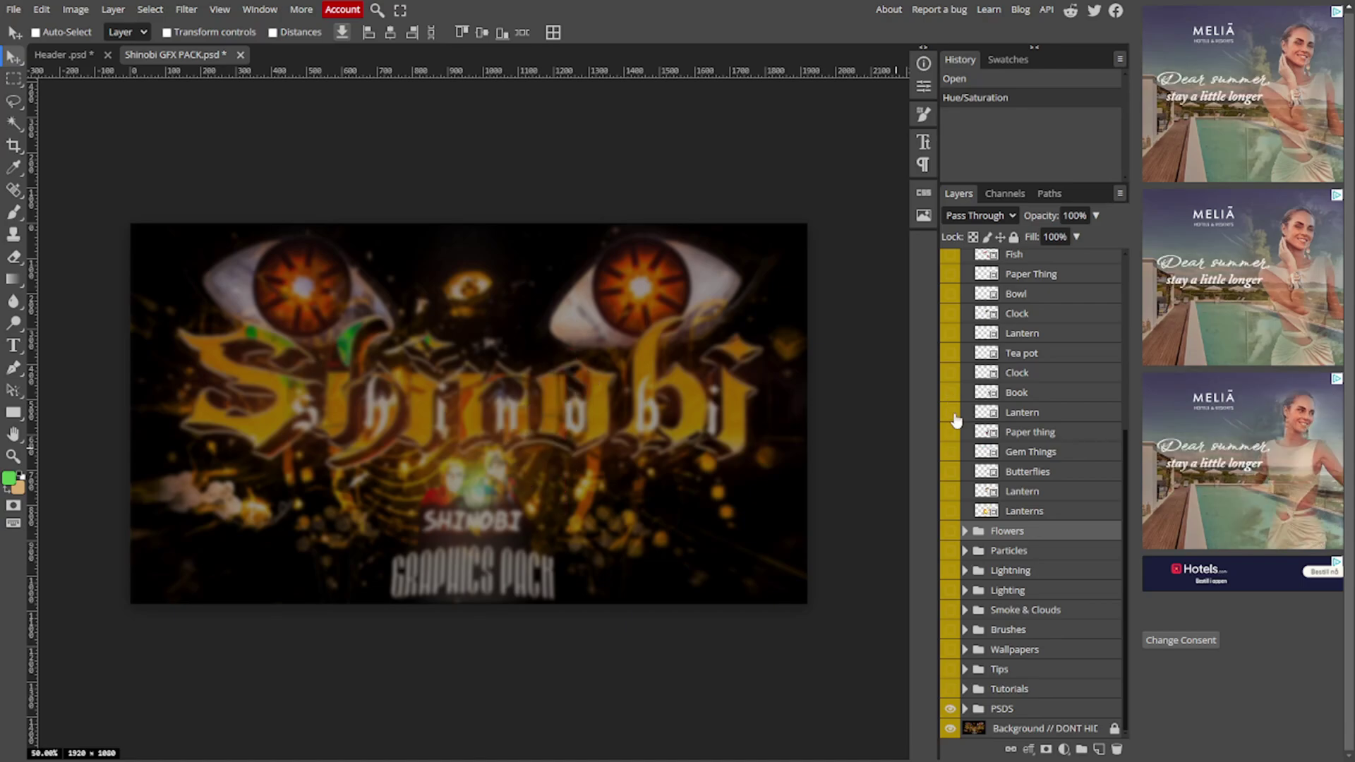
{"action": "left_click", "coordinate": [951, 411]}
{"action": "mouse_move", "coordinate": [1019, 413]}
{"action": "left_mouse_down"}
{"action": "mouse_move", "coordinate": [471, 259]}
{"action": "mouse_move", "coordinate": [457, 516]}
{"action": "left_mouse_up"}
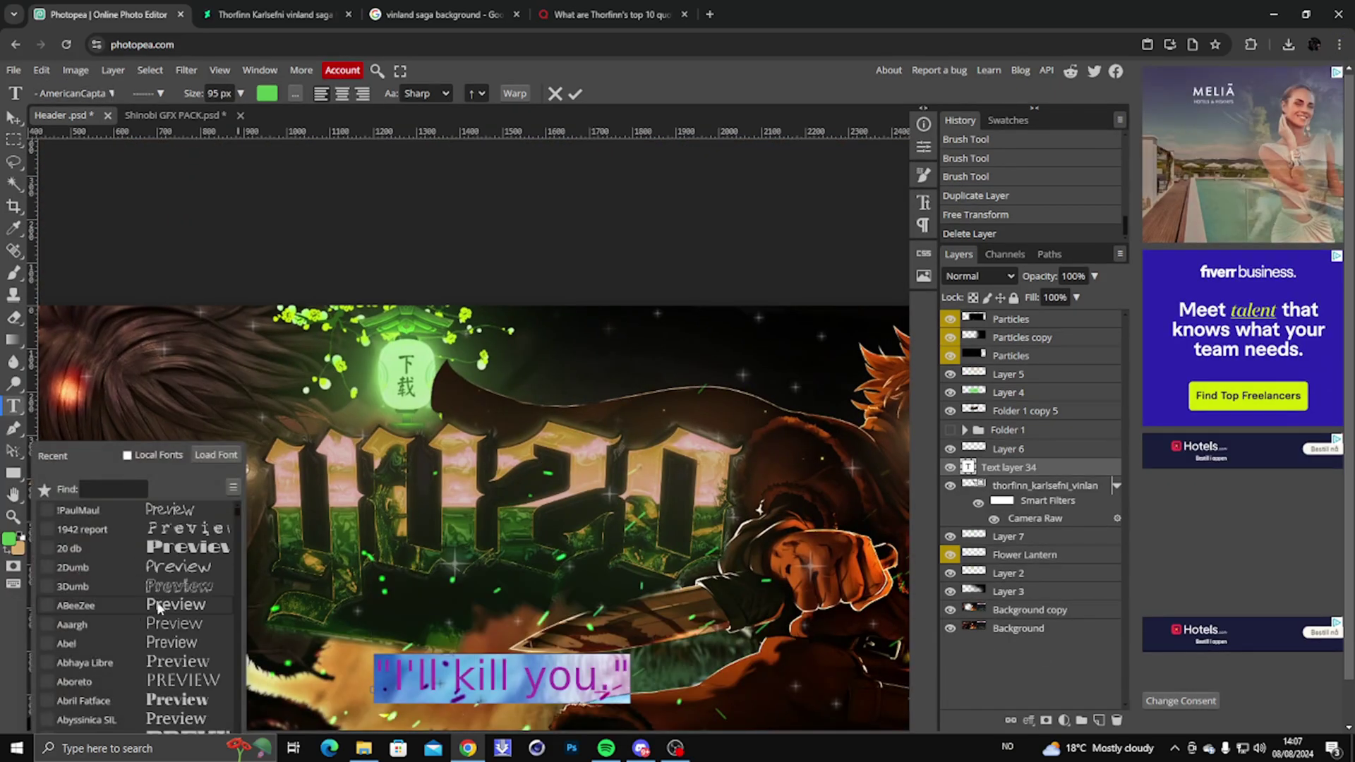
{"action": "scroll", "coordinate": [164, 603], "scroll_direction": "down", "scroll_amount": 2}
{"action": "scroll", "coordinate": [164, 604], "scroll_direction": "down", "scroll_amount": 3}
{"action": "scroll", "coordinate": [181, 583], "scroll_direction": "down", "scroll_amount": 3}
{"action": "scroll", "coordinate": [211, 551], "scroll_direction": "down", "scroll_amount": 3}
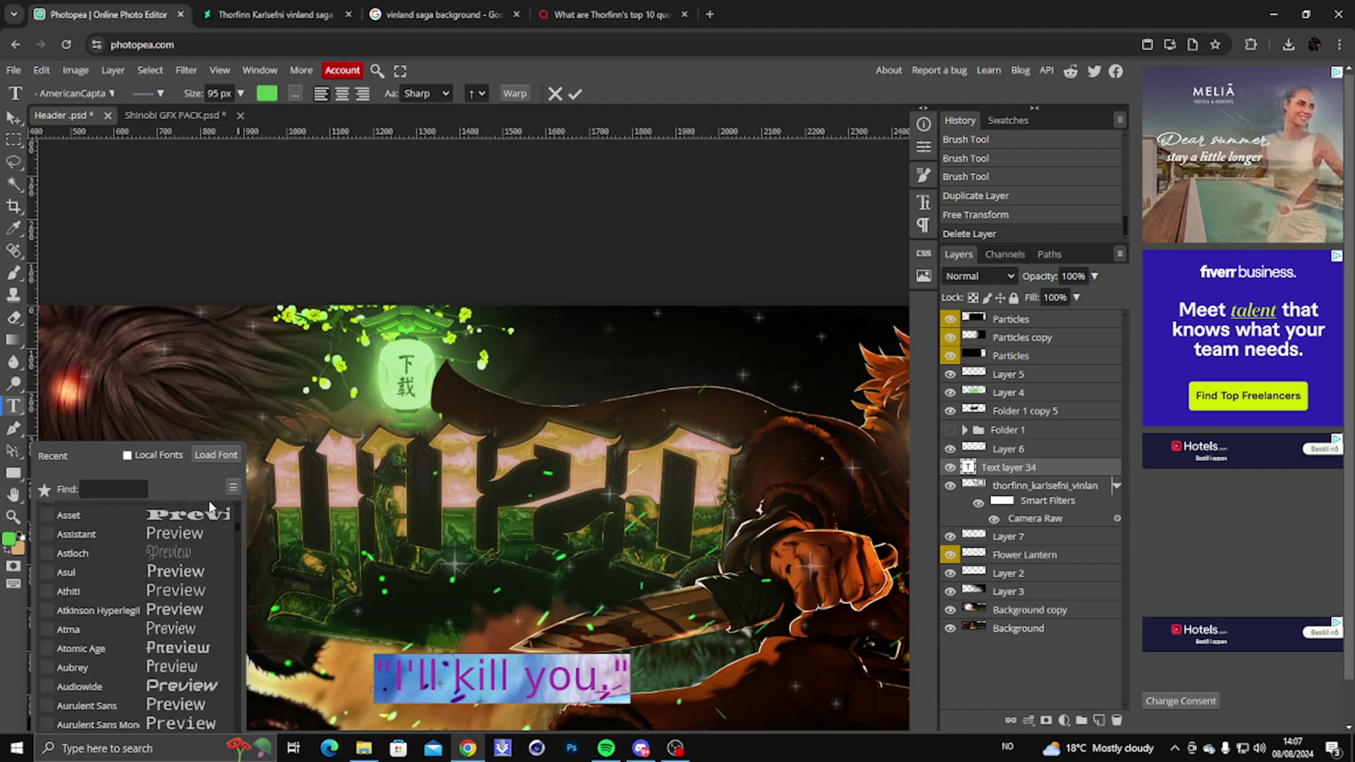
{"action": "scroll", "coordinate": [235, 526], "scroll_direction": "down", "scroll_amount": 3}
{"action": "scroll", "coordinate": [237, 532], "scroll_direction": "down", "scroll_amount": 3}
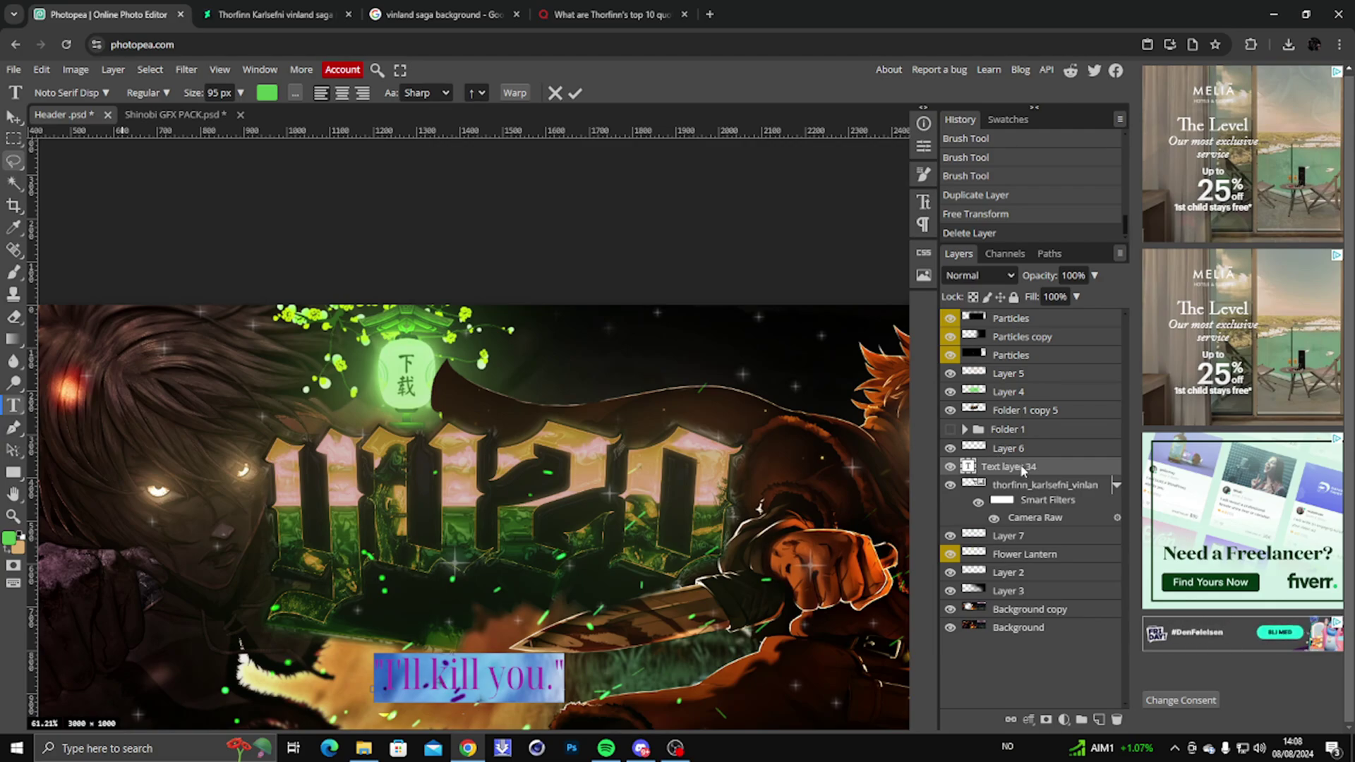
Commit the quote and place two duplicated copies, one lower and one to the right
{"action": "key", "text": "ctrl+Return"}
{"action": "scroll", "coordinate": [482, 625], "scroll_direction": "down", "scroll_amount": 5}
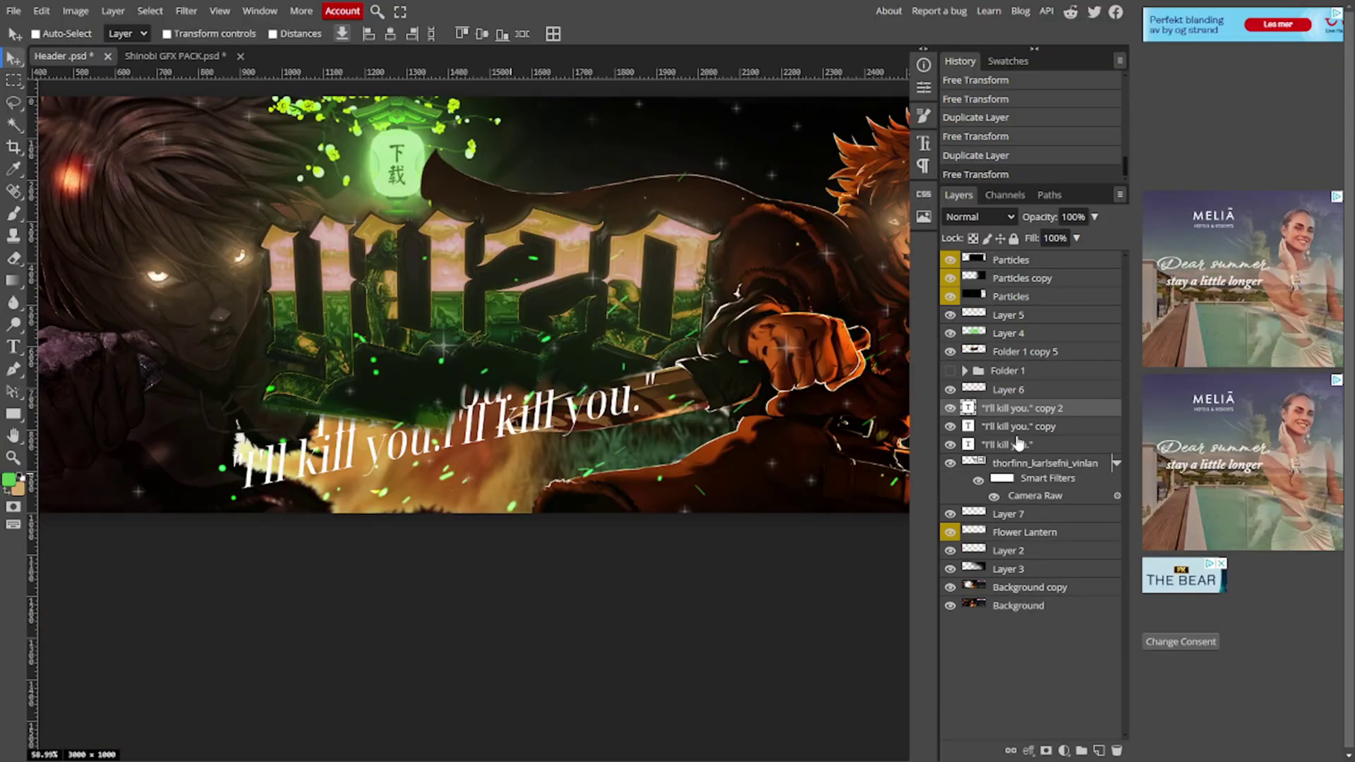
{"action": "key", "text": "ctrl+t"}
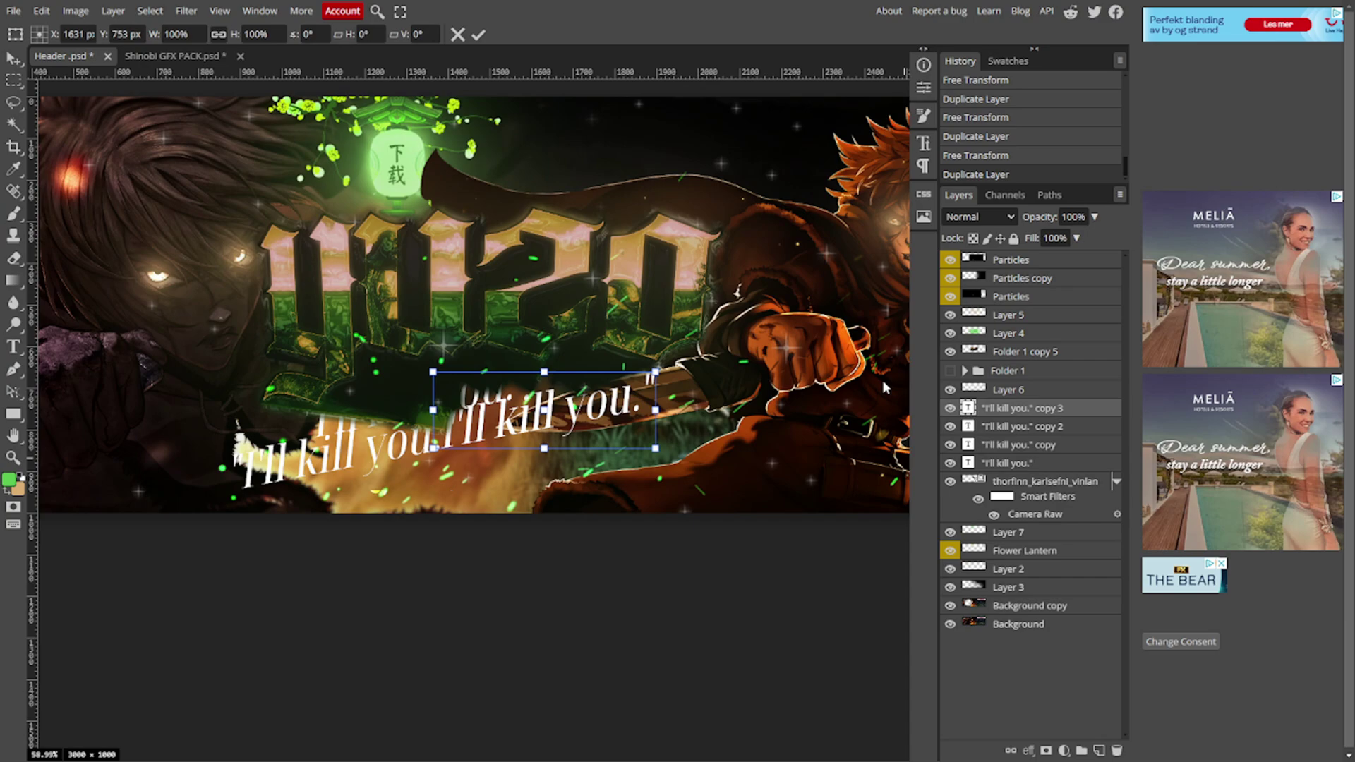
{"action": "left_click_drag", "start_coordinate": [350, 445], "coordinate": [359, 485]}
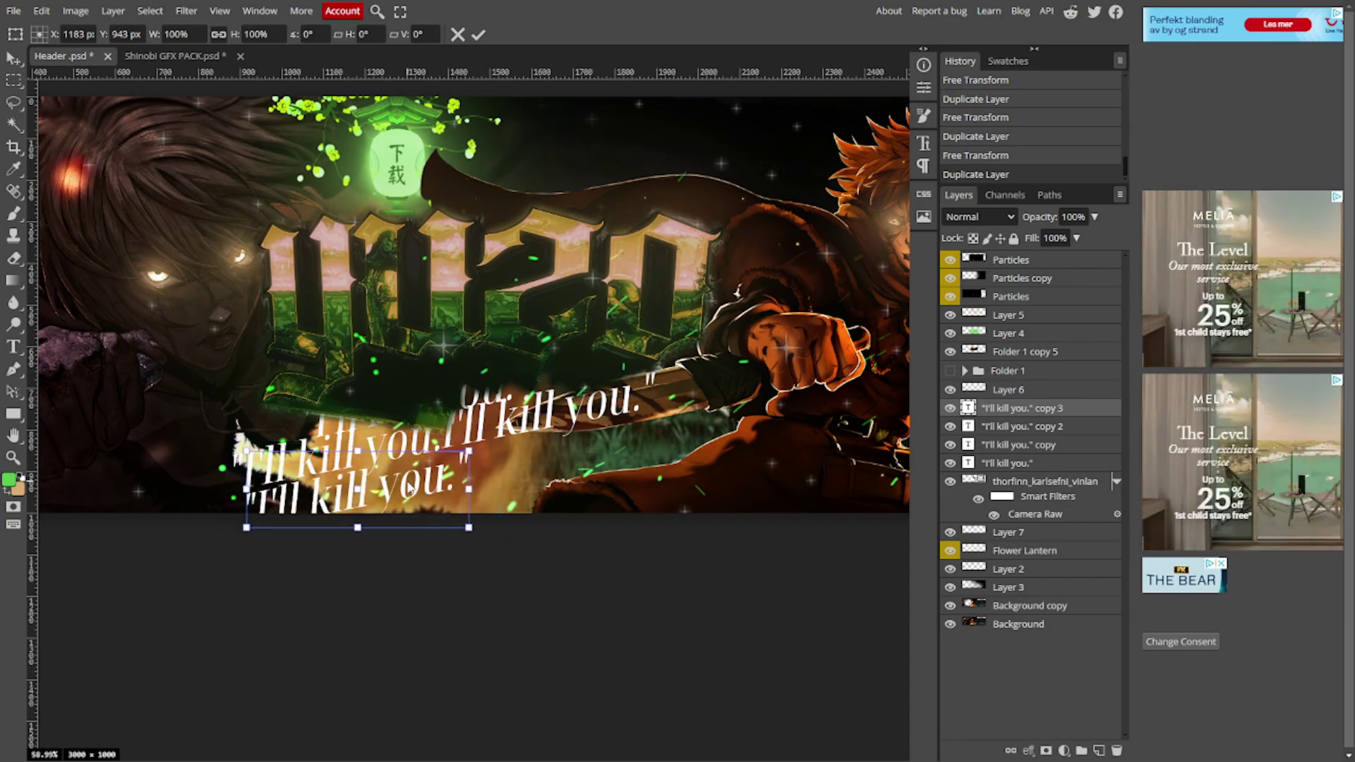
{"action": "key", "text": "Return"}
{"action": "key", "text": "ctrl+j"}
{"action": "key", "text": "ctrl+t"}
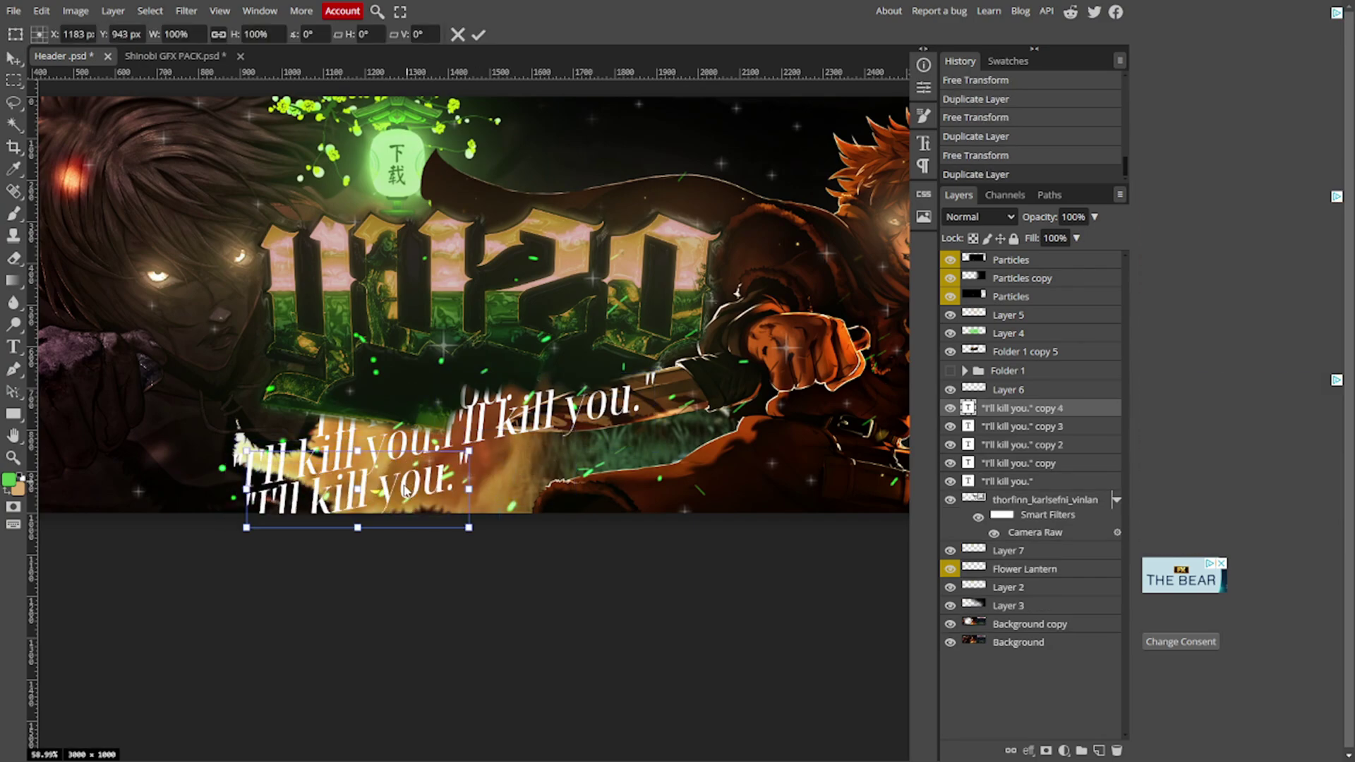
{"action": "left_click_drag", "start_coordinate": [404, 489], "coordinate": [621, 447]}
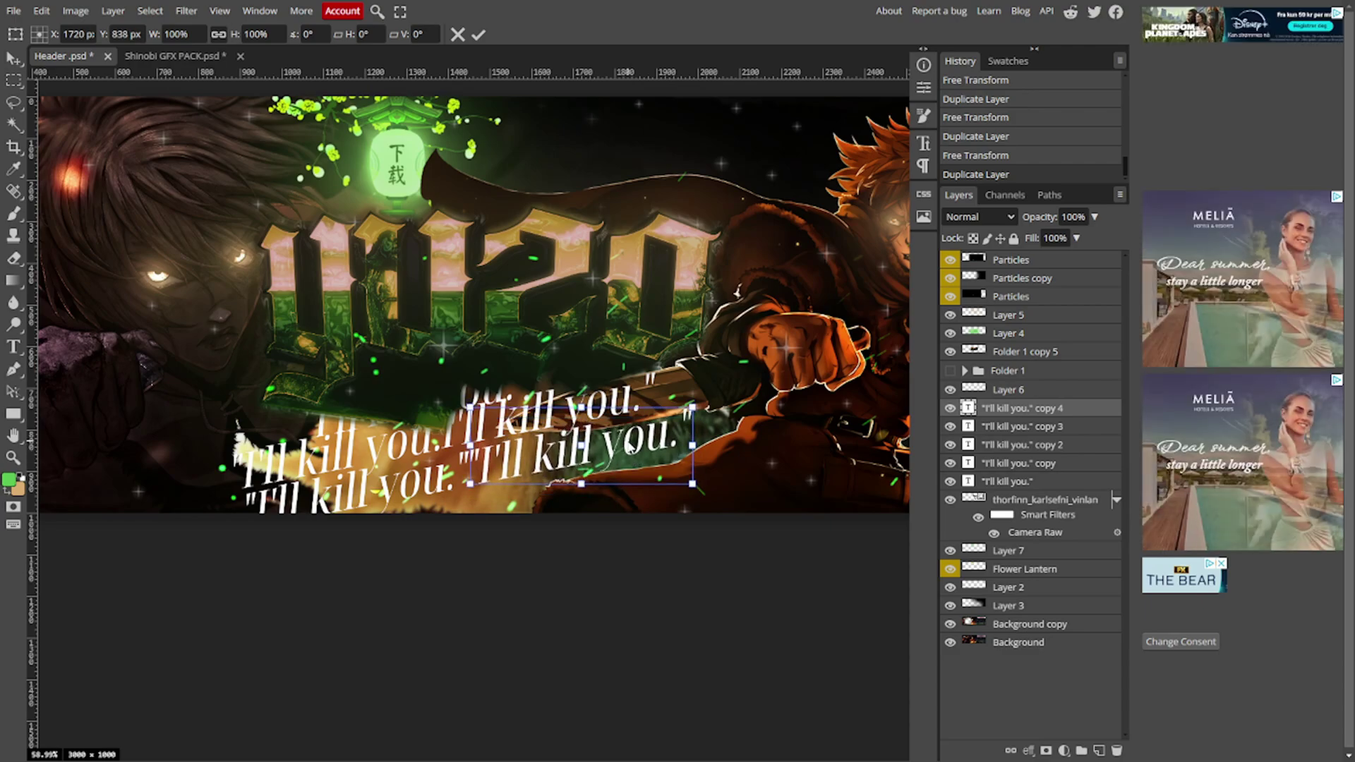
{"action": "key", "text": "Return"}
Add two more quote copies, moving one down-left and shifting the last rightward
{"action": "key", "text": "ctrl+j"}
{"action": "key", "text": "ctrl+t"}
{"action": "mouse_move", "coordinate": [509, 455]}
{"action": "left_mouse_down"}
{"action": "mouse_move", "coordinate": [475, 519]}
{"action": "mouse_move", "coordinate": [741, 498]}
{"action": "left_mouse_up"}
{"action": "key", "text": "Return"}
{"action": "key", "text": "ctrl+j"}
{"action": "key", "text": "ctrl+t"}
{"action": "key", "text": "ctrl+minus"}
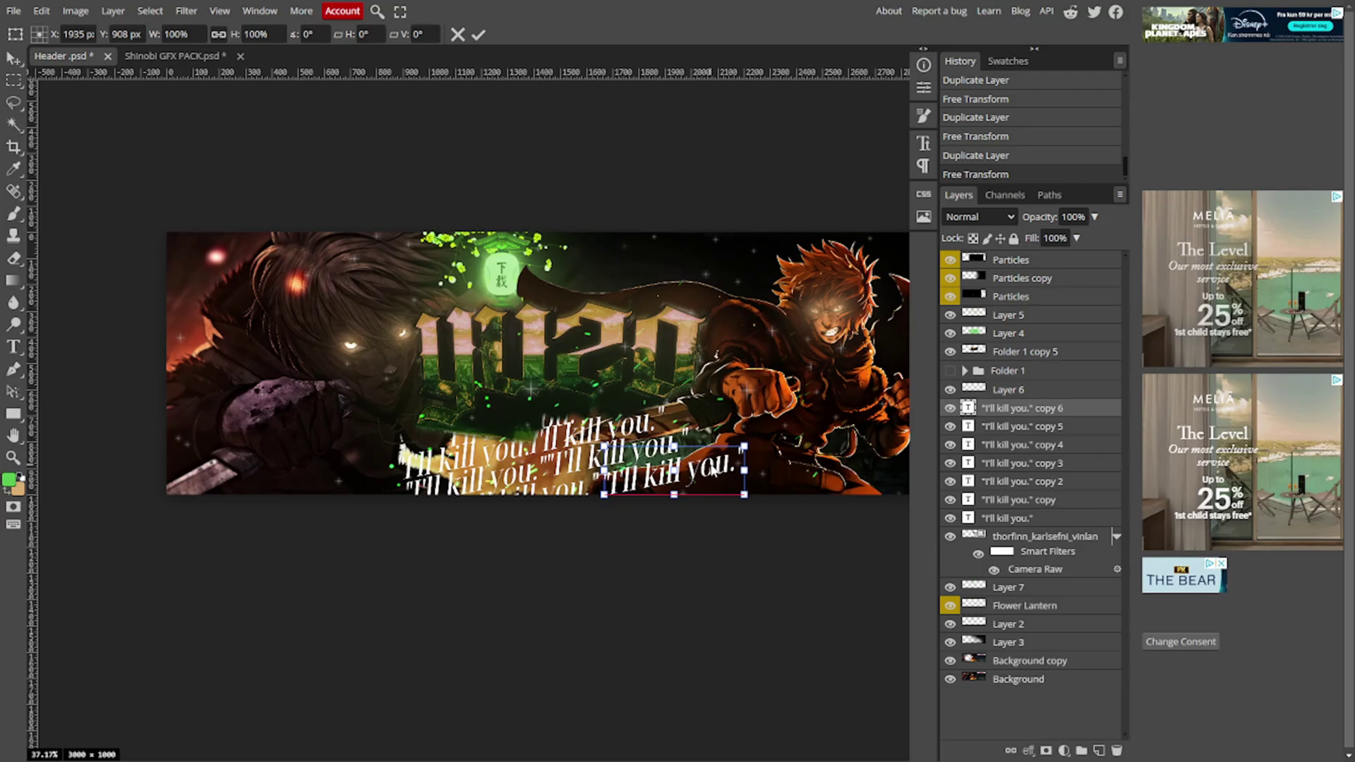
{"action": "key", "text": "Return"}
{"action": "scroll", "coordinate": [690, 511], "scroll_direction": "up", "scroll_amount": 1}
Group and merge the quote copies, move the Thorfinn render above them, and add a layer
{"action": "left_click", "coordinate": [1016, 518], "text": "shift"}
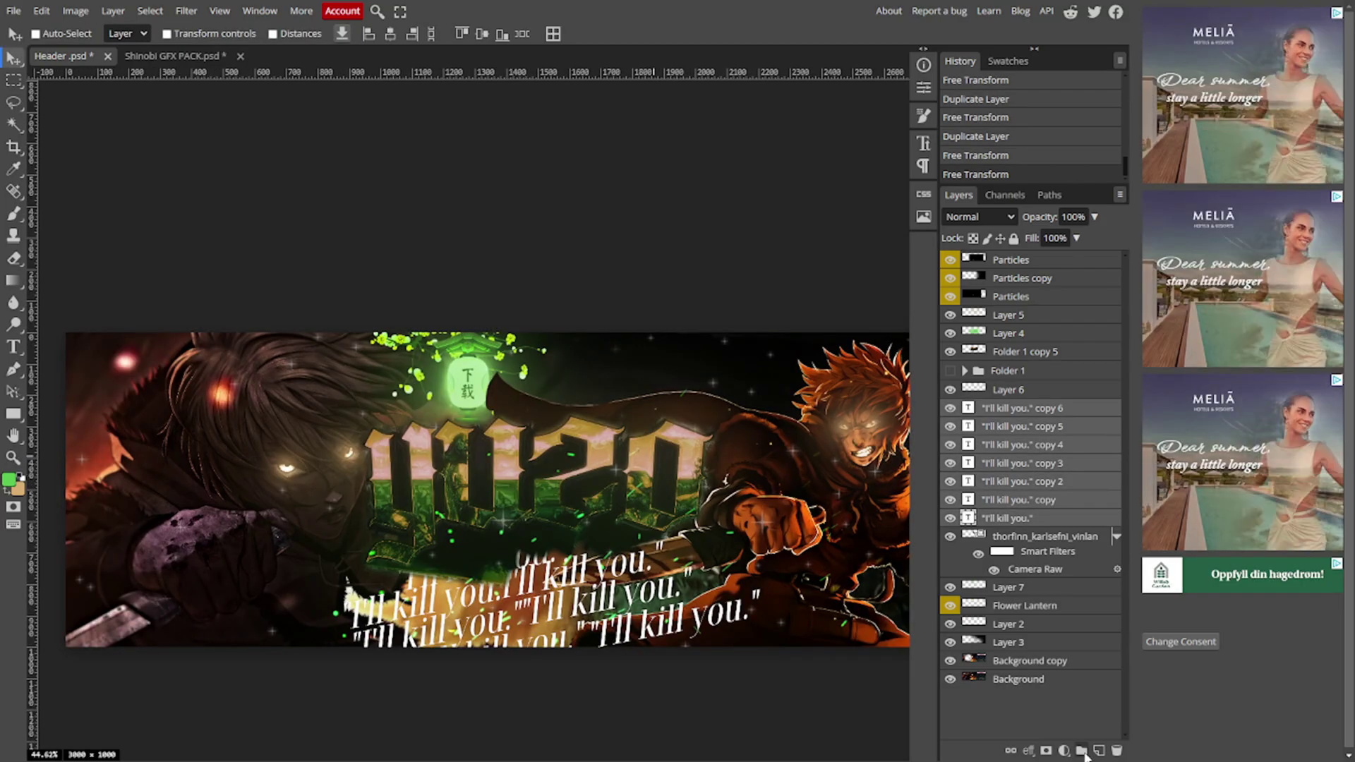
{"action": "left_click", "coordinate": [1081, 749]}
{"action": "key", "text": "ctrl+e"}
{"action": "mouse_move", "coordinate": [1027, 425]}
{"action": "left_mouse_down"}
{"action": "mouse_move", "coordinate": [1058, 477]}
{"action": "mouse_move", "coordinate": [1035, 516]}
{"action": "left_mouse_up"}
{"action": "scroll", "coordinate": [636, 561], "scroll_direction": "down", "scroll_amount": 1}
{"action": "scroll", "coordinate": [562, 624], "scroll_direction": "up", "scroll_amount": 2}
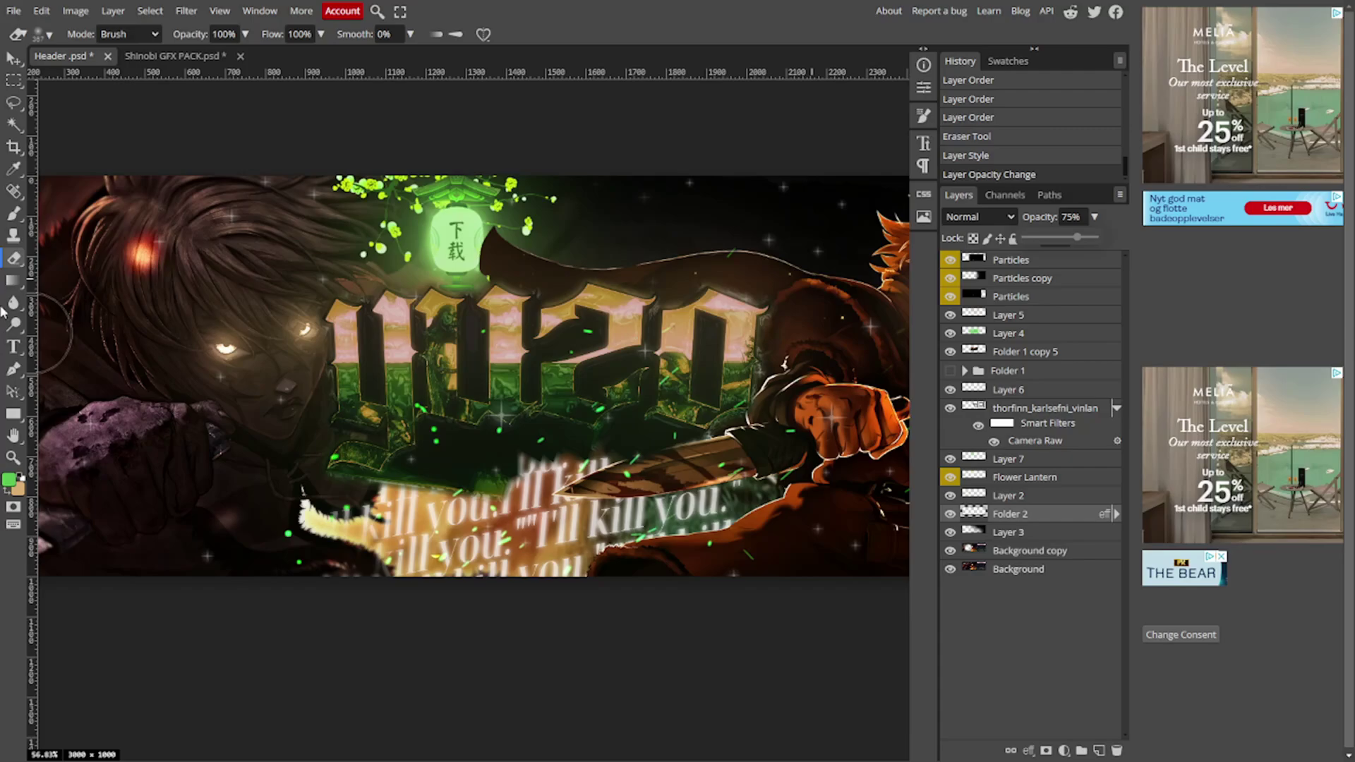
{"action": "left_click", "coordinate": [1099, 751]}
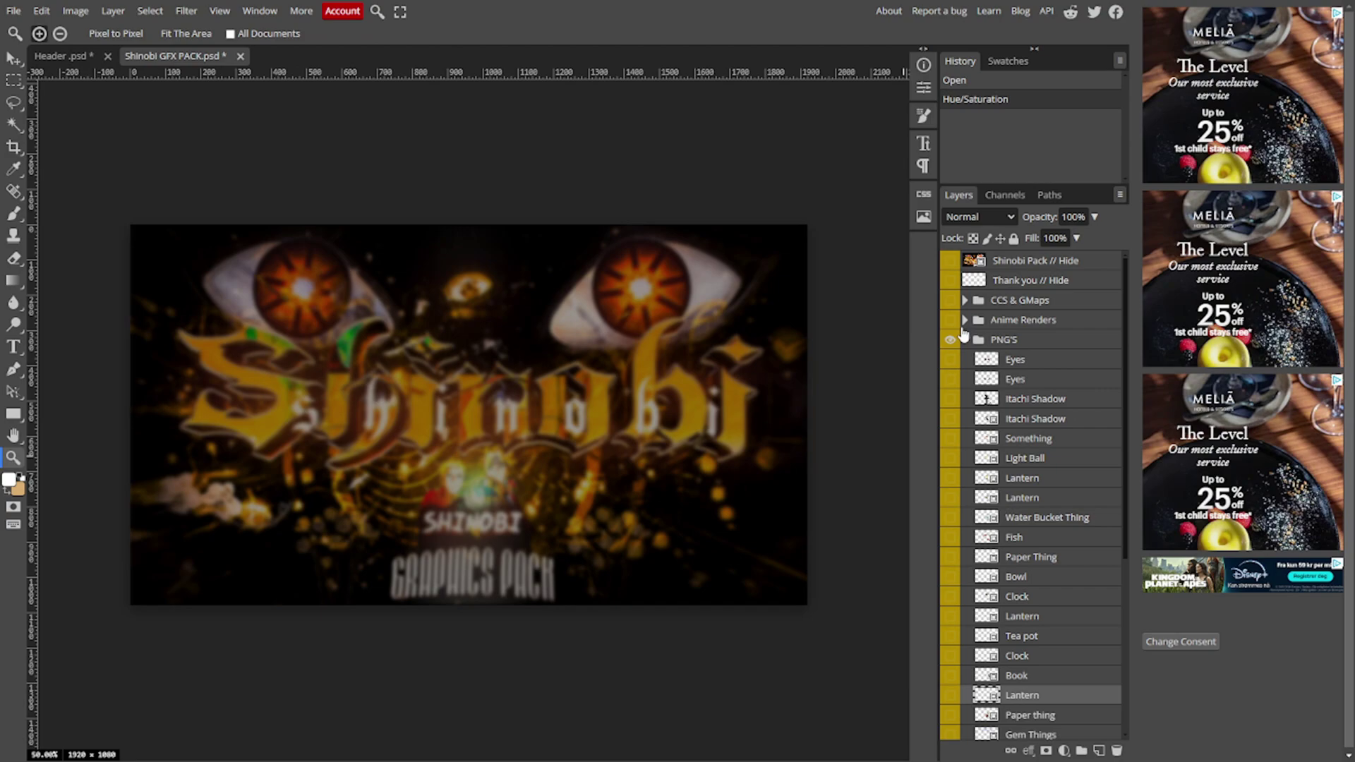
Browse the pack's Lighting, Smoke & Clouds and Particles folders, hiding the white sparkle layer
{"action": "left_click", "coordinate": [976, 337]}
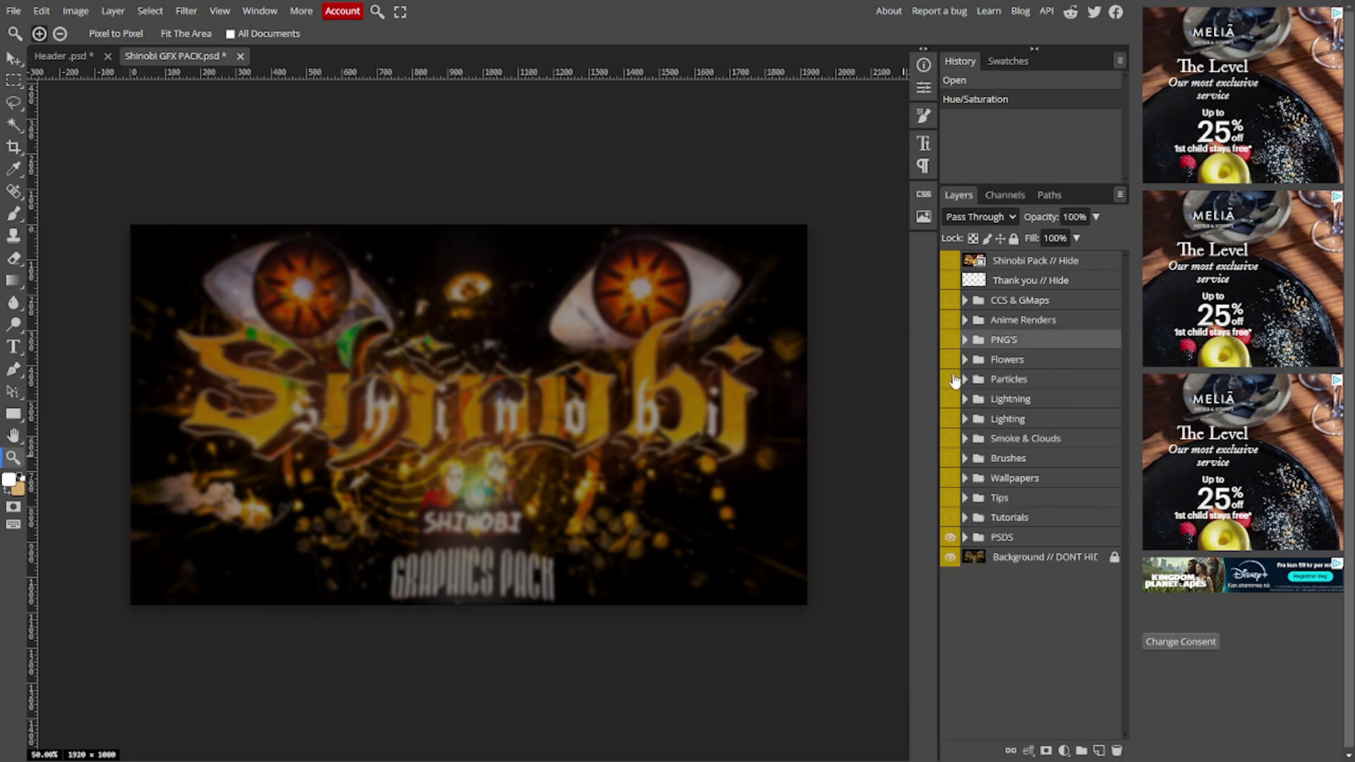
{"action": "left_click", "coordinate": [951, 419]}
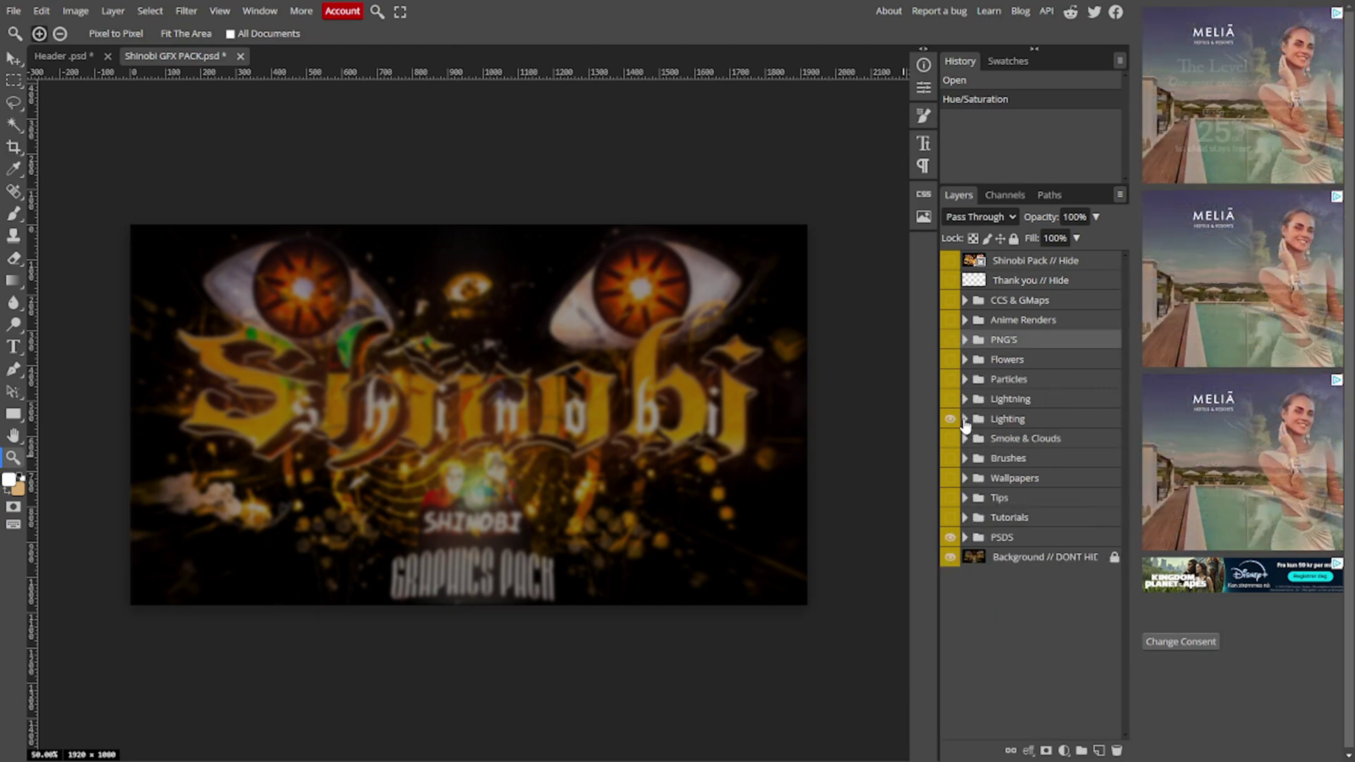
{"action": "left_click", "coordinate": [964, 420]}
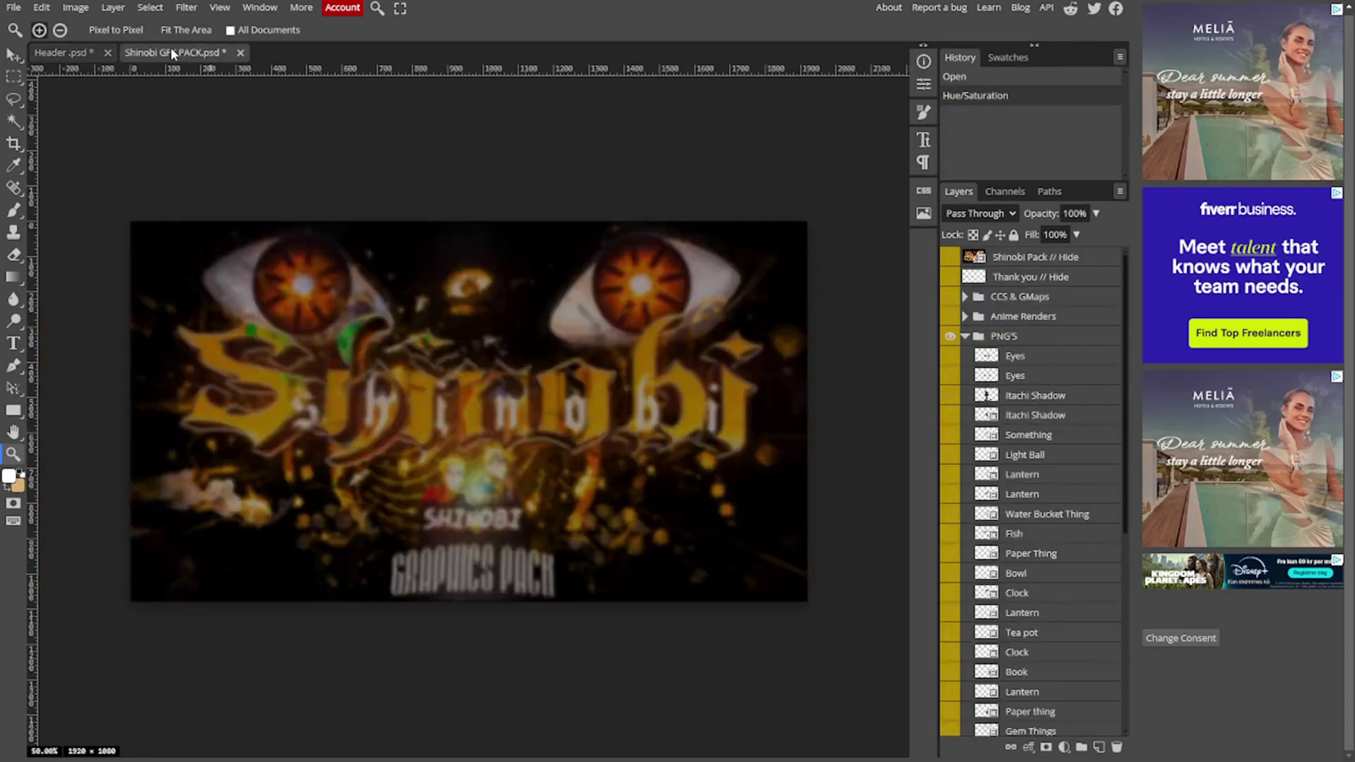
{"action": "left_click", "coordinate": [965, 336]}
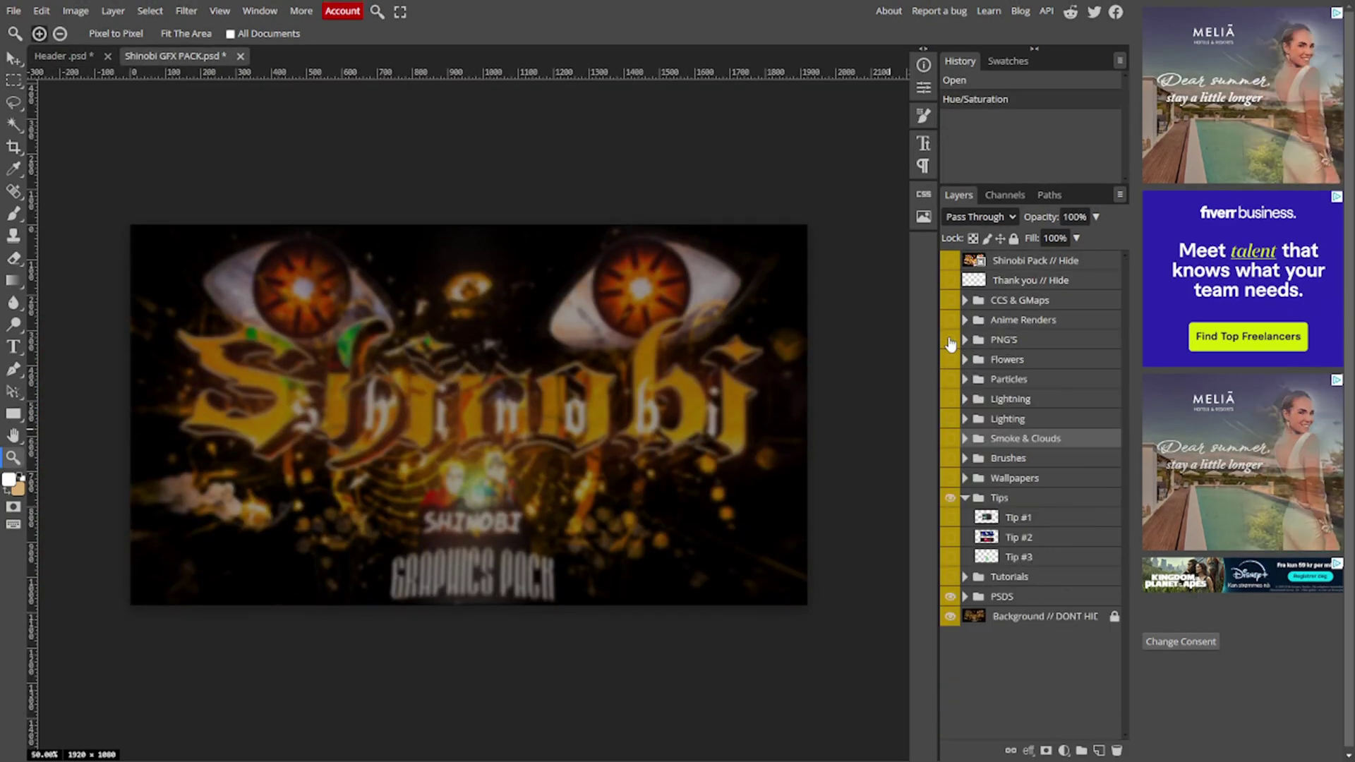
{"action": "left_click", "coordinate": [964, 379]}
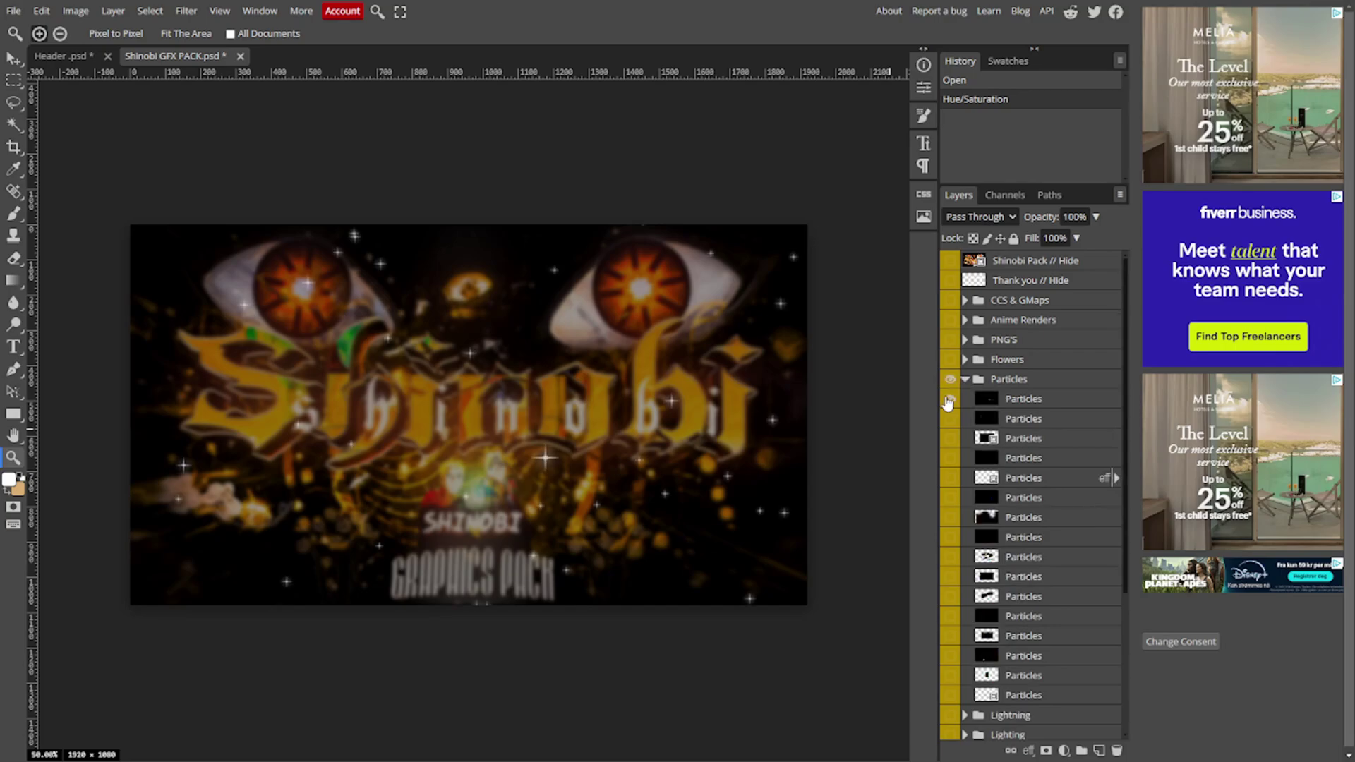
{"action": "left_click", "coordinate": [950, 400]}
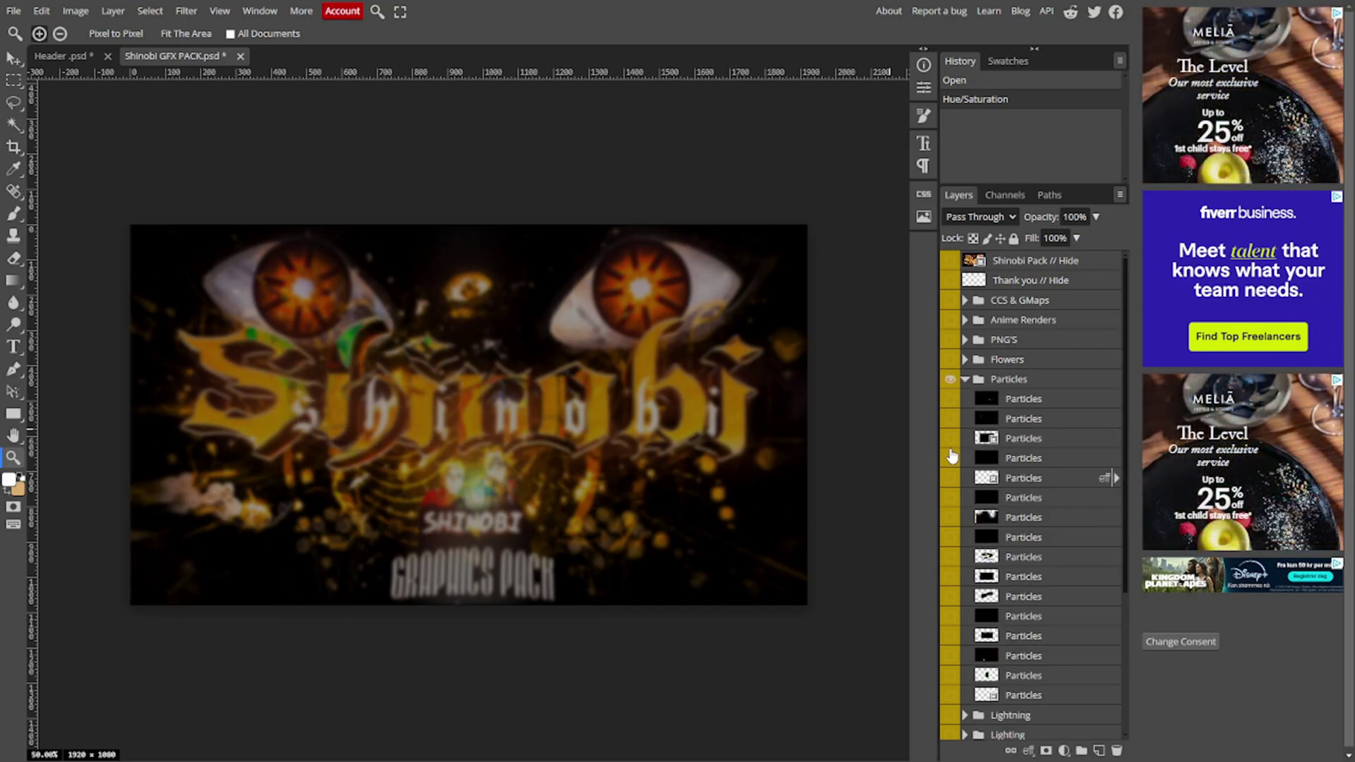
Copy a particle layer into Header, reposition it over the banner, and apply Hue/Saturation
{"action": "left_click_drag", "start_coordinate": [1029, 437], "coordinate": [601, 530]}
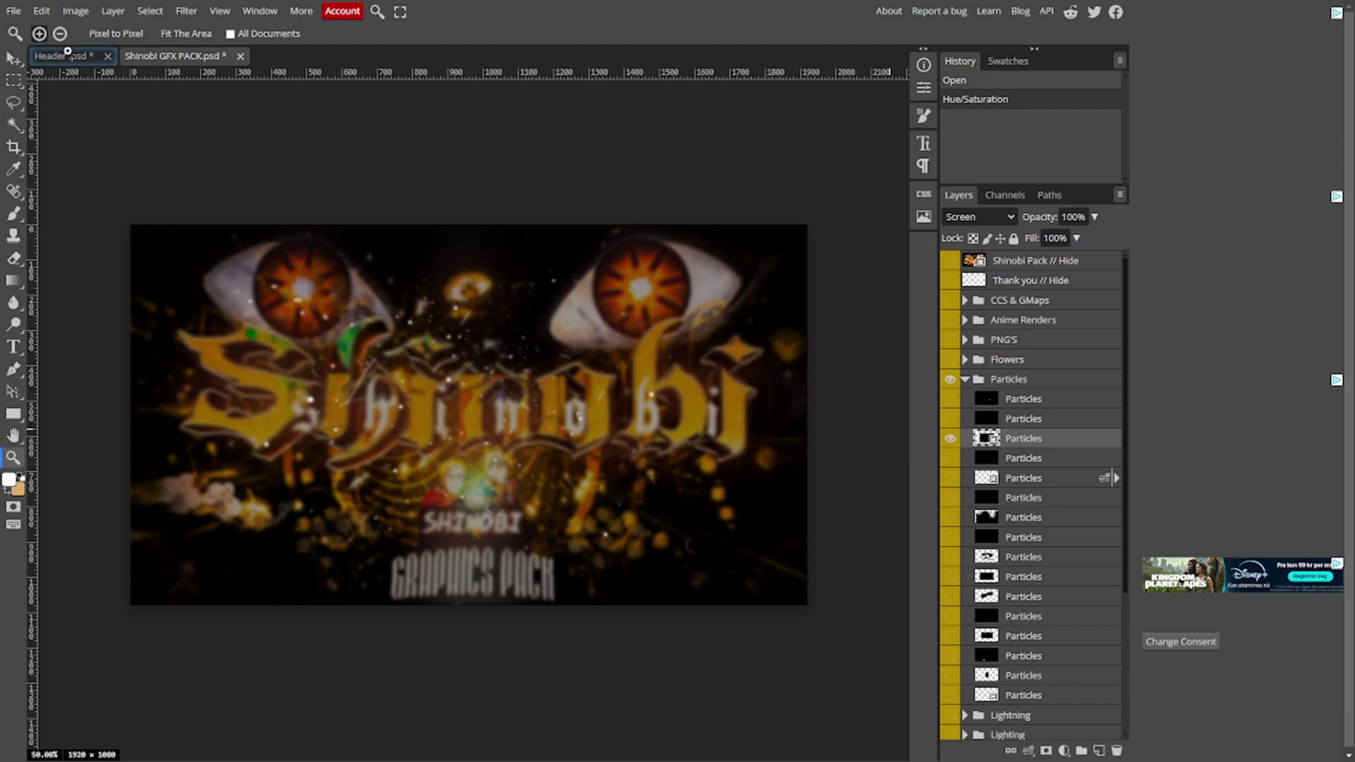
{"action": "key", "text": "ctrl+t"}
{"action": "scroll", "coordinate": [551, 485], "scroll_direction": "down", "scroll_amount": 2}
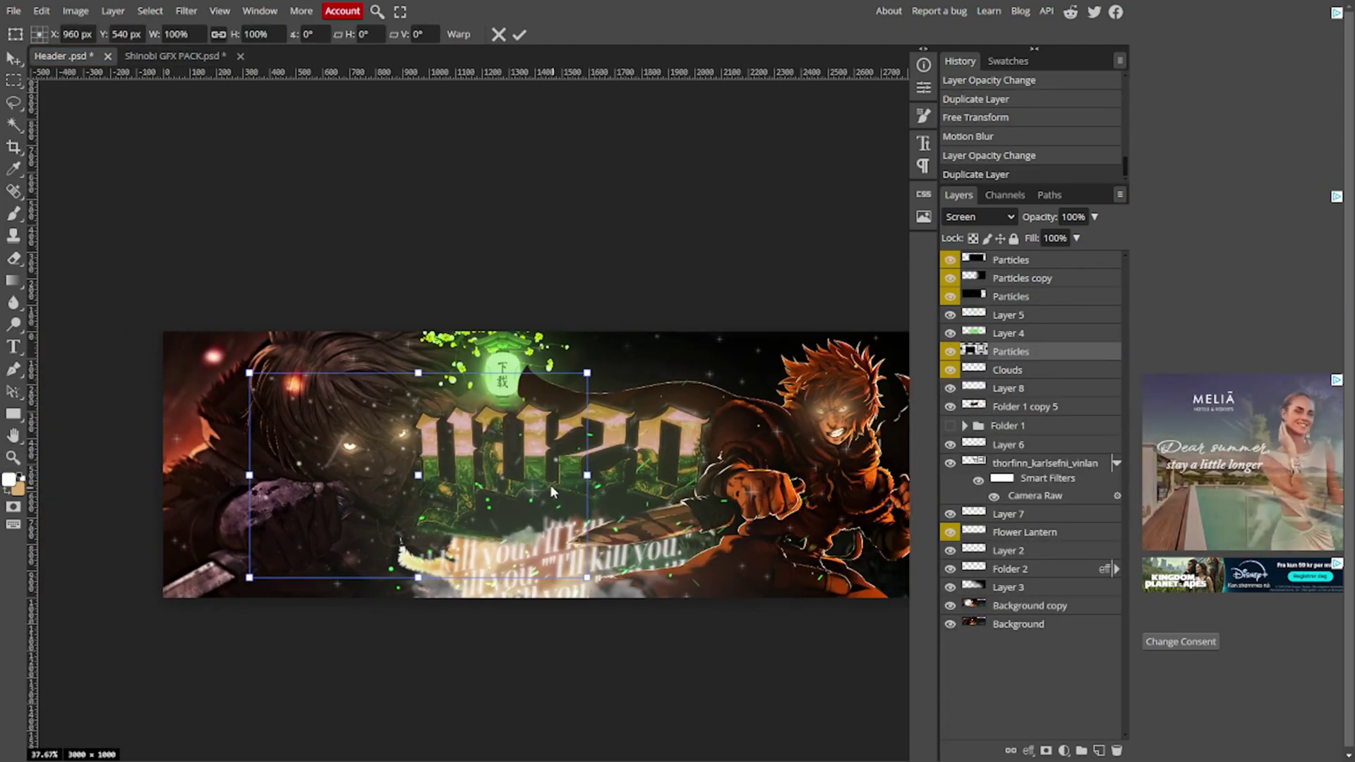
{"action": "left_click_drag", "start_coordinate": [551, 485], "coordinate": [667, 479]}
{"action": "key", "text": "Return"}
{"action": "key", "text": "ctrl+u"}
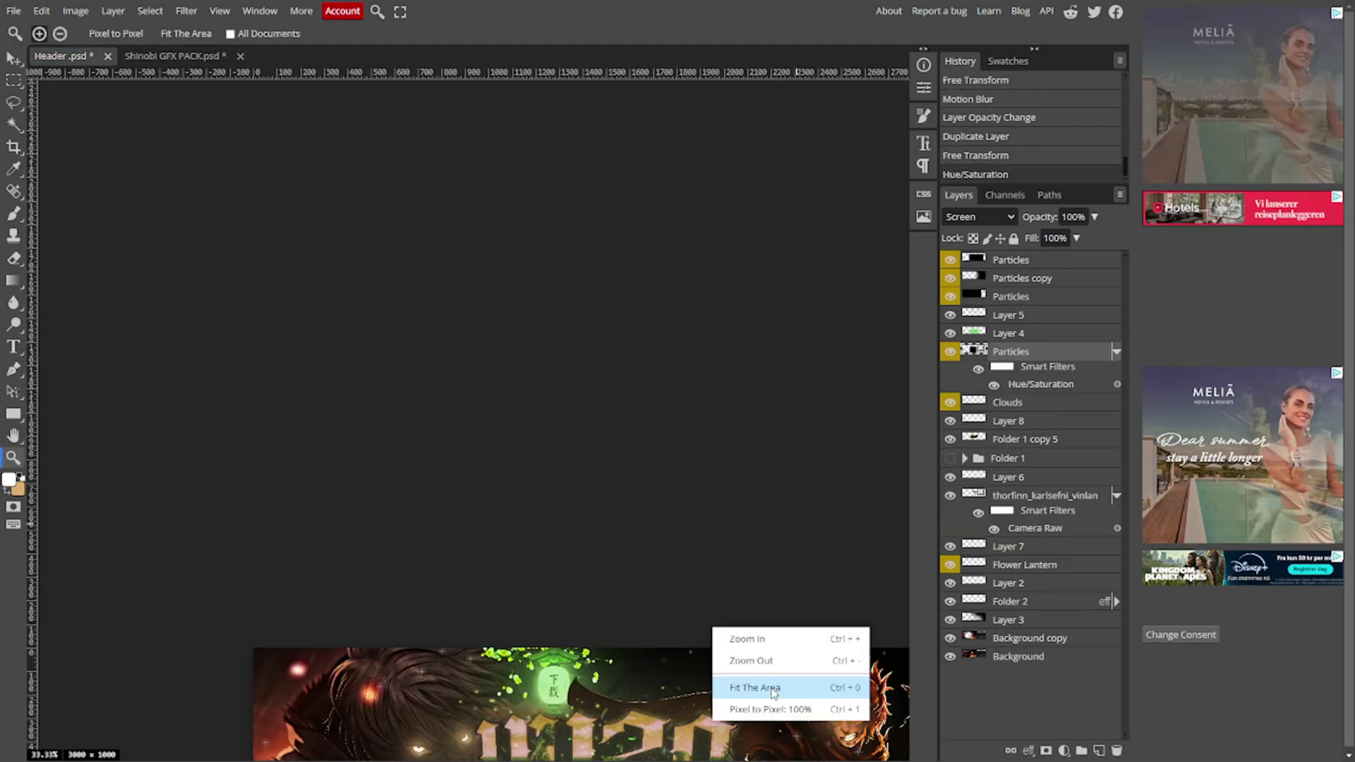
{"action": "key", "text": "Return"}
{"action": "scroll", "coordinate": [709, 459], "scroll_direction": "down", "scroll_amount": 2}
Expand the pack's CCS & GMaps folder, delete its preview banner, and drag the CC folder out
{"action": "left_click", "coordinate": [175, 55]}
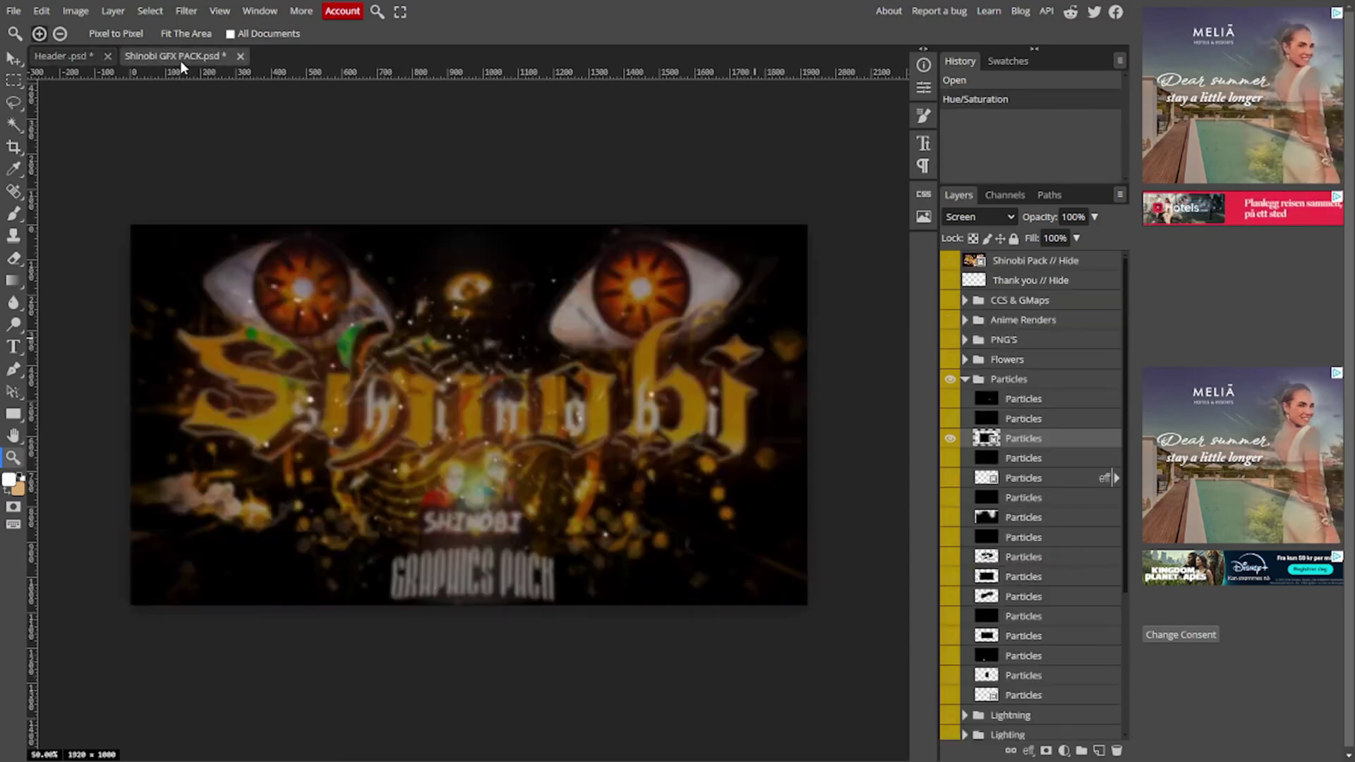
{"action": "left_click", "coordinate": [962, 381]}
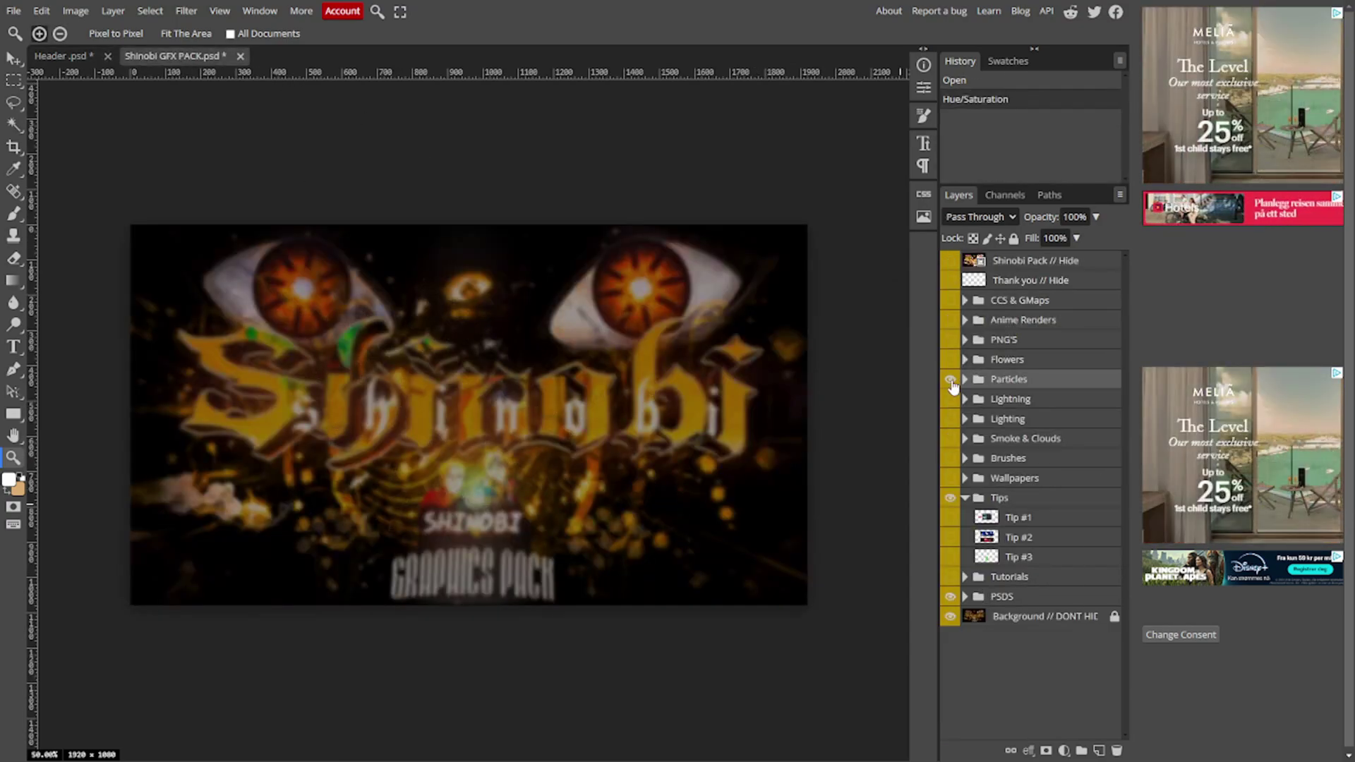
{"action": "left_click", "coordinate": [950, 300]}
{"action": "left_click", "coordinate": [964, 300]}
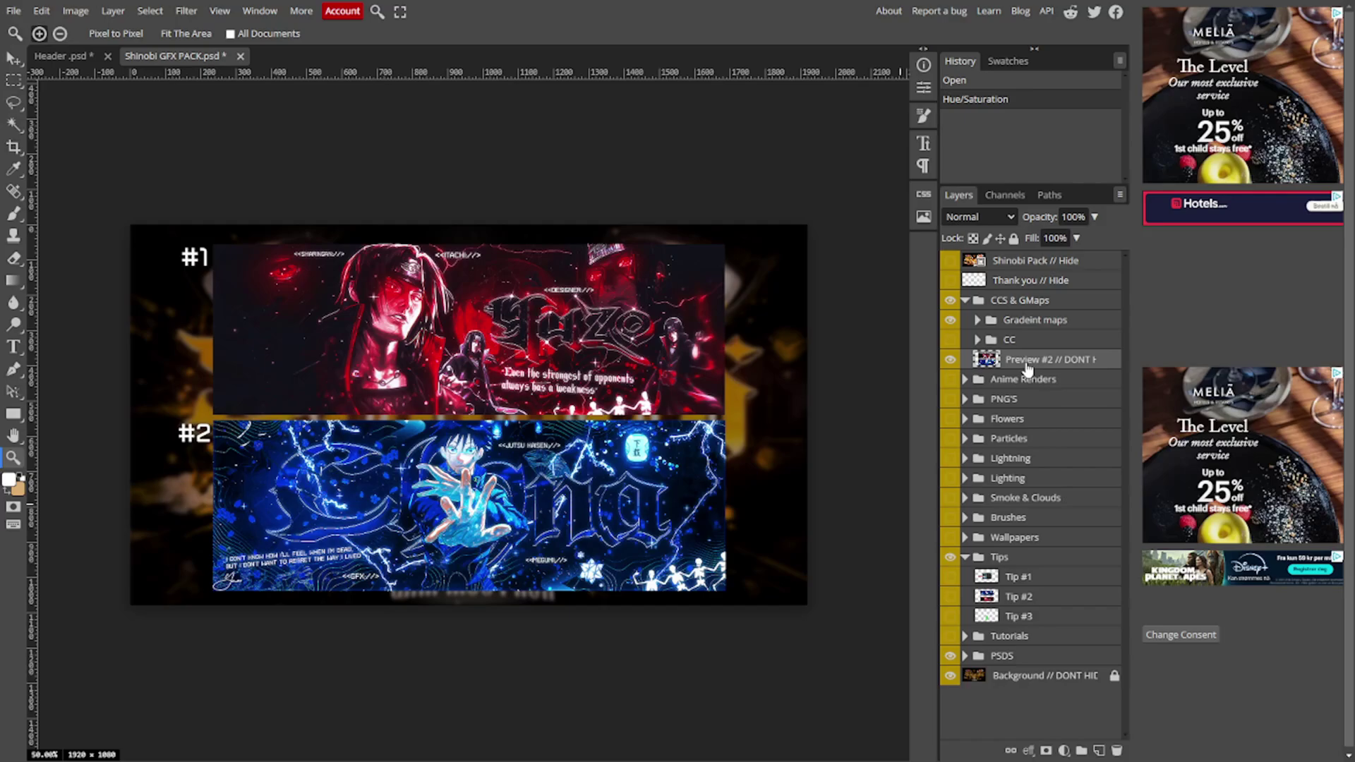
{"action": "key", "text": "Delete"}
{"action": "left_click_drag", "start_coordinate": [1027, 333], "coordinate": [80, 55]}
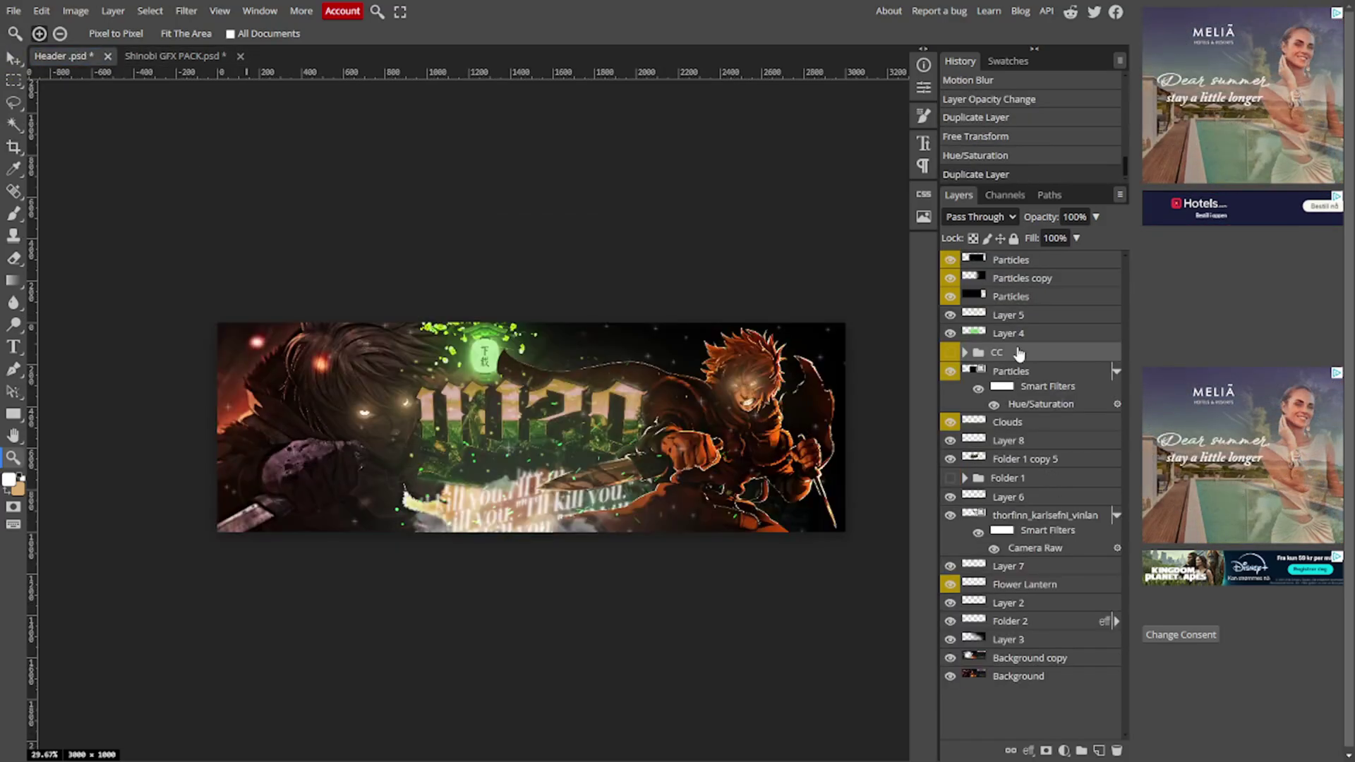
Drop the CC folder into Header, group and duplicate the artwork, and preview the Sponge filter
{"action": "mouse_move", "coordinate": [1017, 353]}
{"action": "left_mouse_down"}
{"action": "mouse_move", "coordinate": [1014, 220]}
{"action": "mouse_move", "coordinate": [1021, 293]}
{"action": "left_mouse_up"}
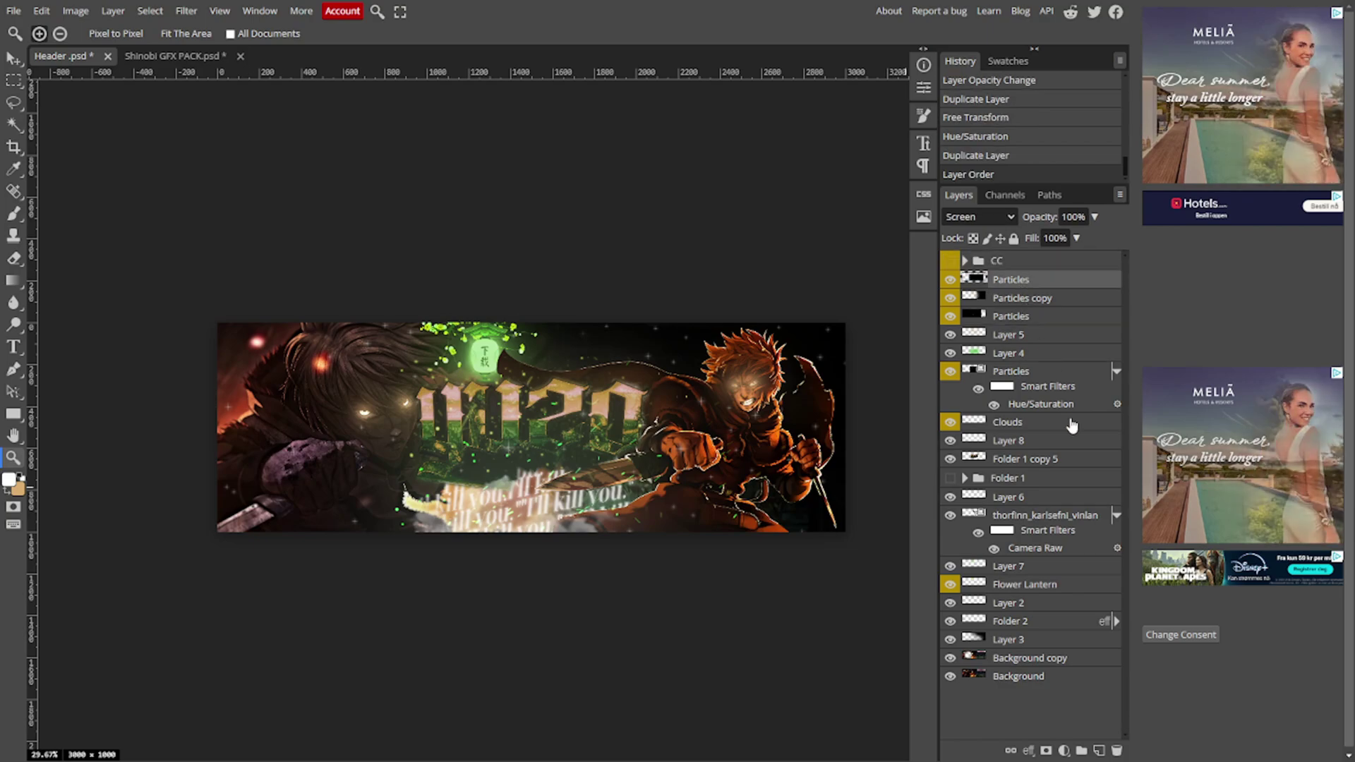
{"action": "left_click", "coordinate": [1028, 675], "text": "shift"}
{"action": "key", "text": "ctrl+g"}
{"action": "key", "text": "ctrl+j"}
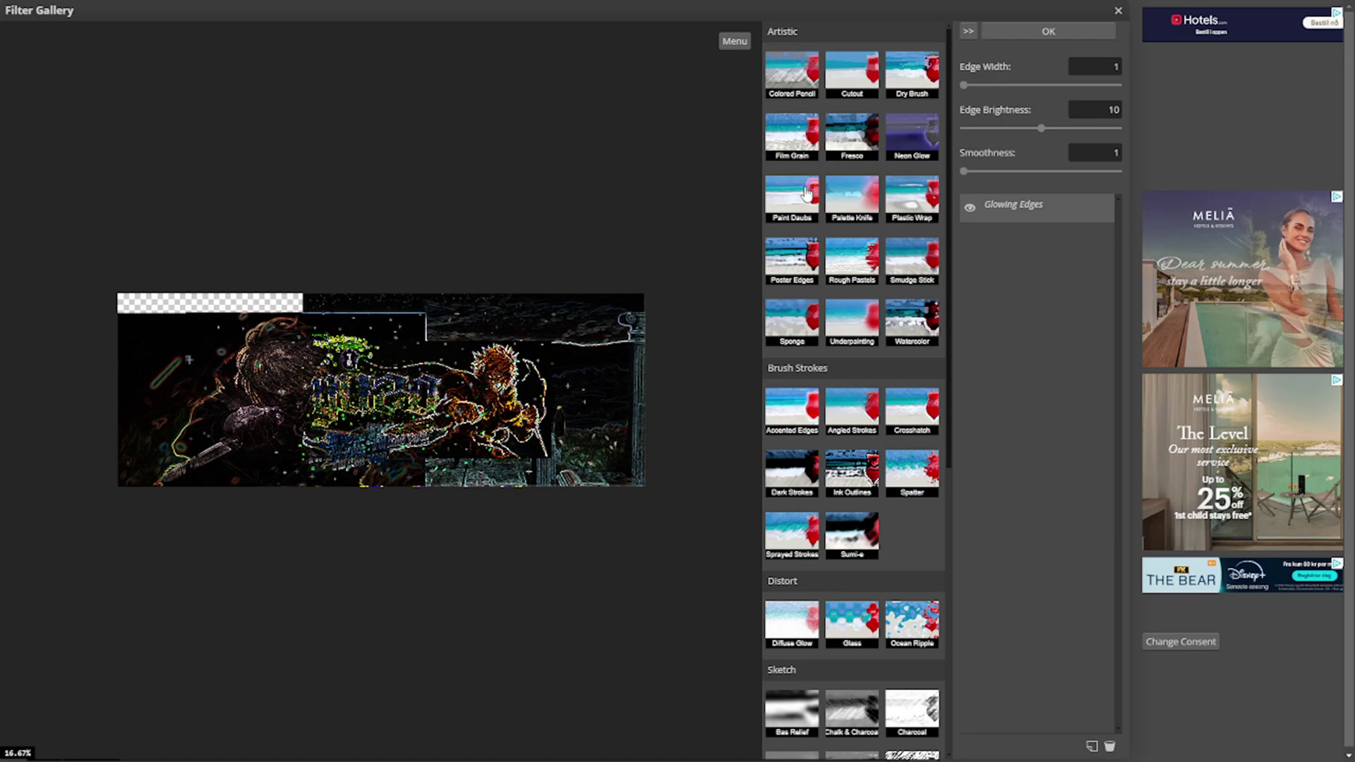
{"action": "left_click", "coordinate": [792, 319]}
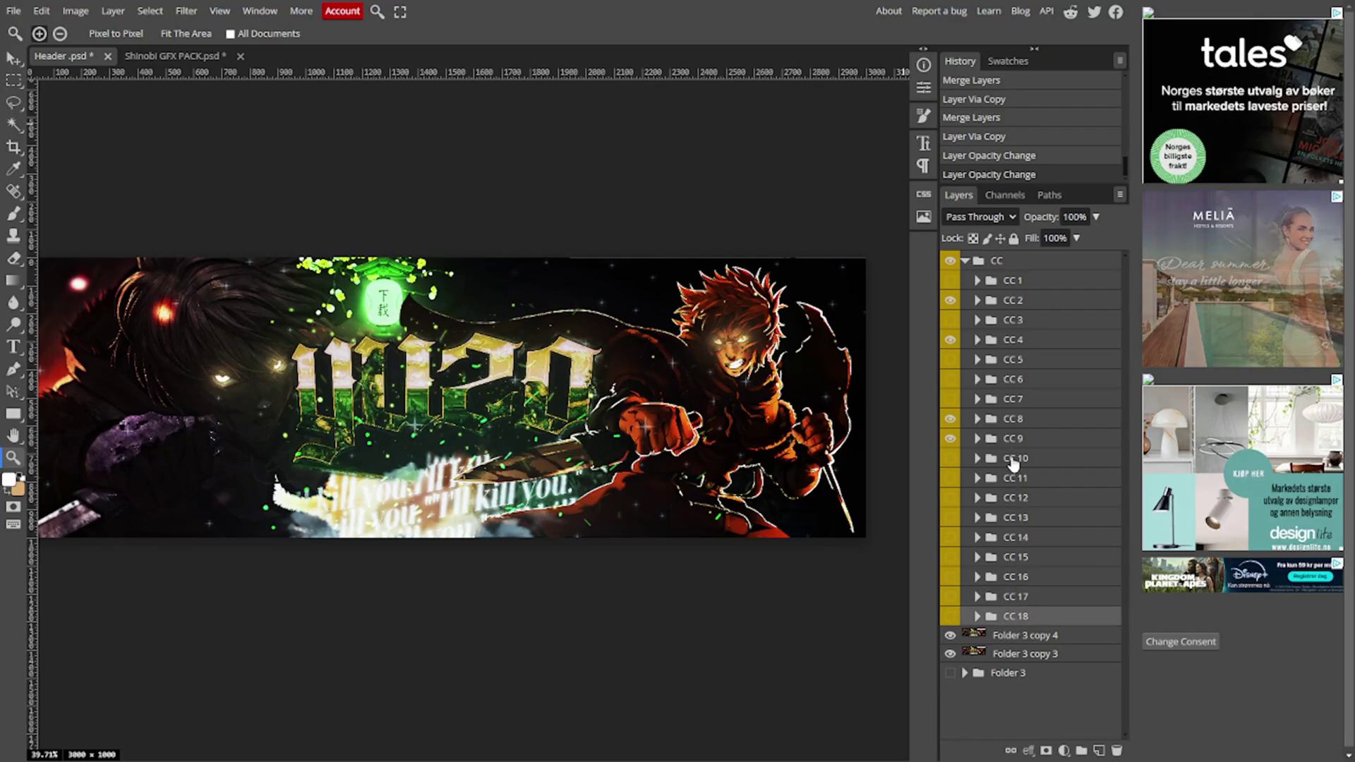
Delete colour-correction layers CC 10 through CC 18
{"action": "left_click", "coordinate": [1015, 459], "text": "ctrl"}
{"action": "left_click", "coordinate": [1015, 478], "text": "ctrl"}
{"action": "left_click", "coordinate": [1015, 517], "text": "ctrl"}
{"action": "left_click", "coordinate": [1014, 557], "text": "ctrl"}
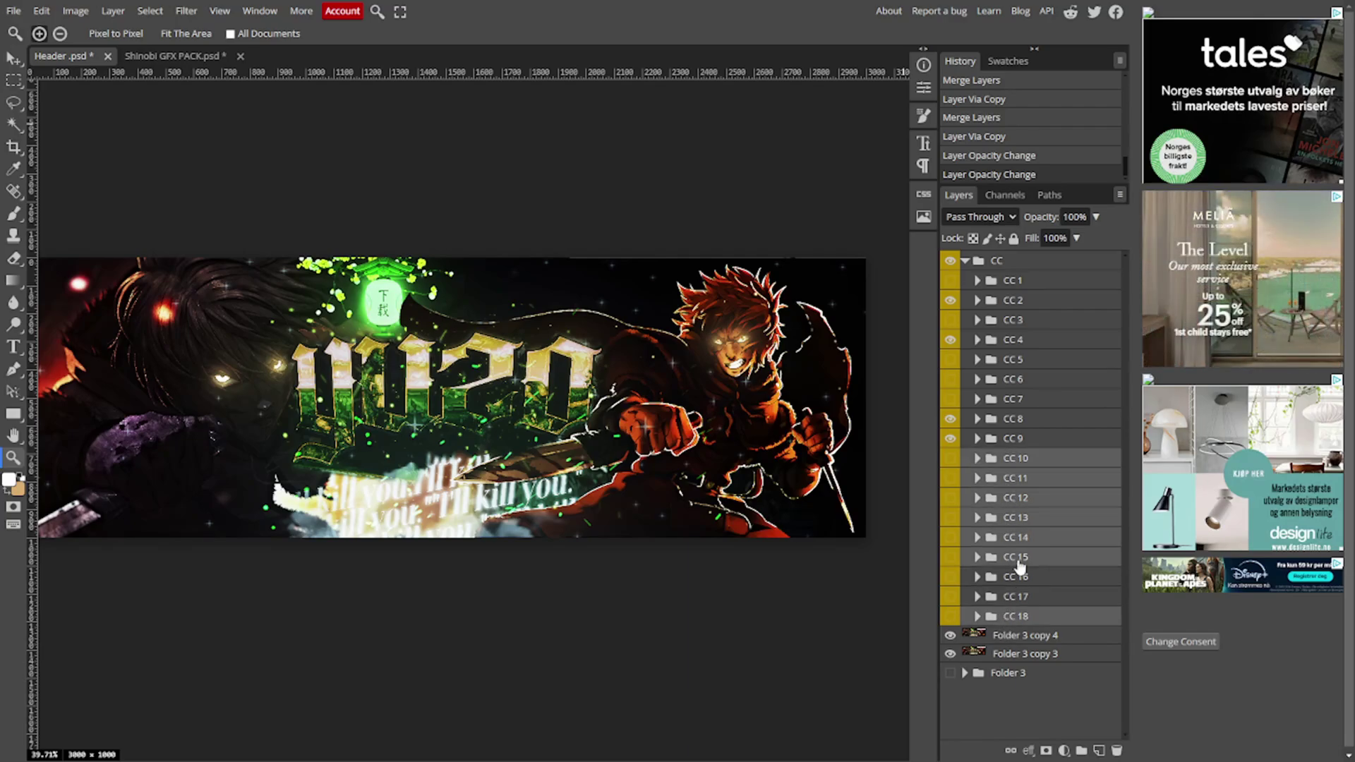
{"action": "left_click", "coordinate": [1018, 596], "text": "ctrl"}
{"action": "key", "text": "Delete"}
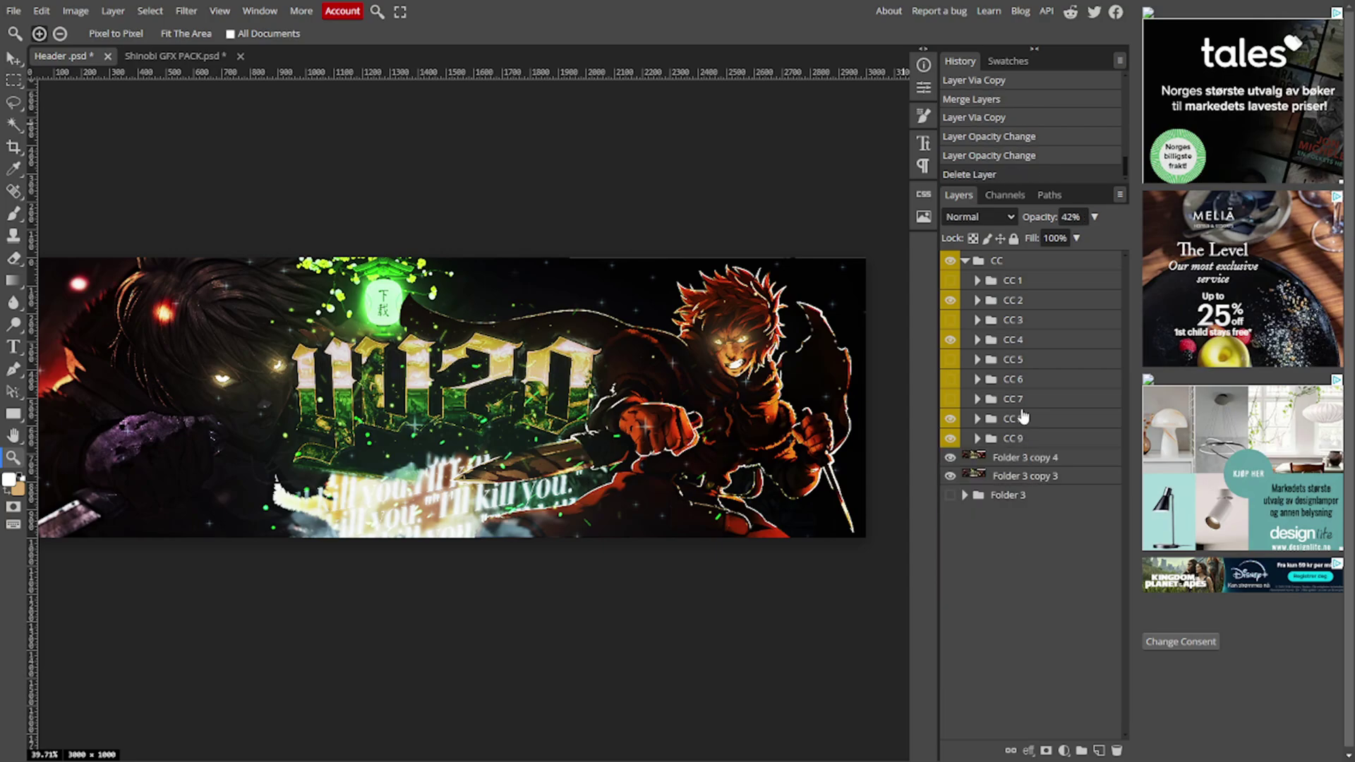
Delete CC 1, CC 3 and CC 5–7, then collapse the CC folder
{"action": "left_click", "coordinate": [1020, 399]}
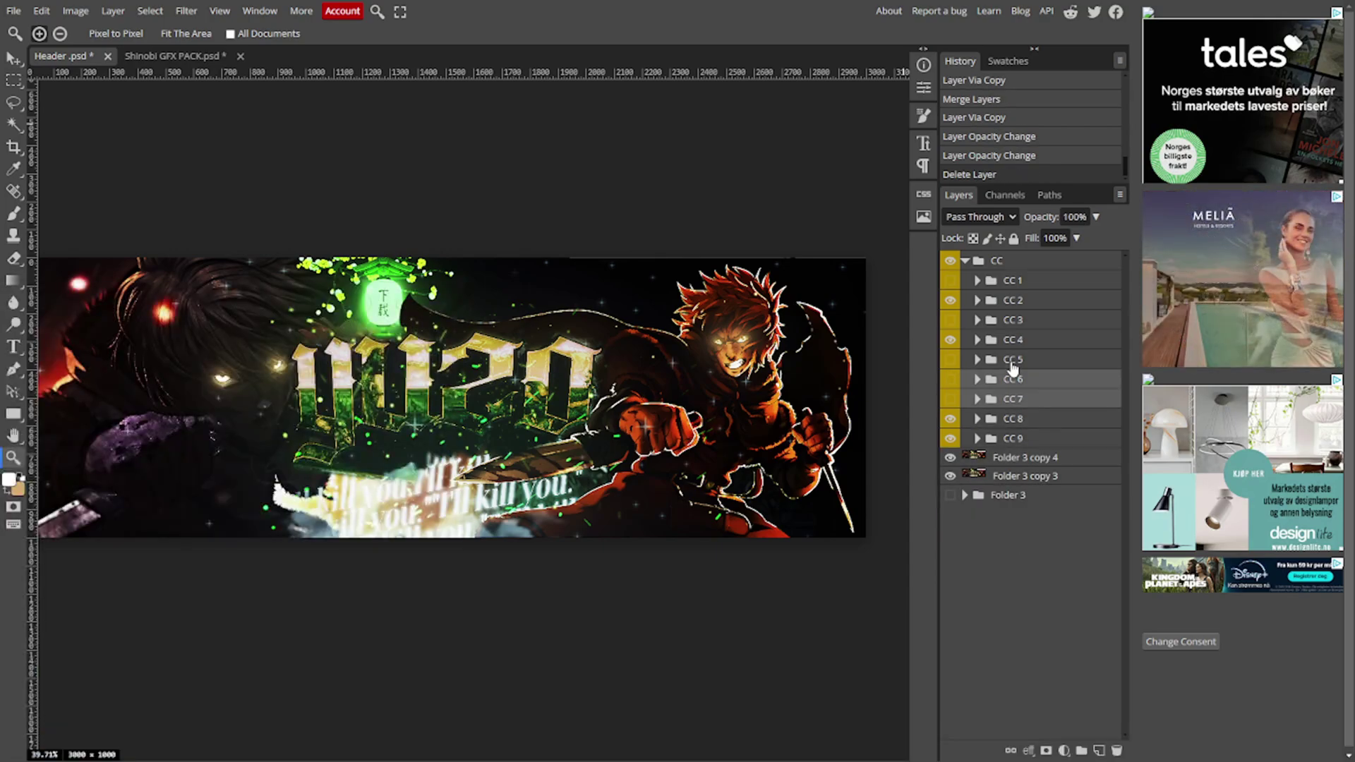
{"action": "left_click", "coordinate": [1014, 360], "text": "ctrl"}
{"action": "left_click", "coordinate": [995, 320], "text": "ctrl"}
{"action": "left_click", "coordinate": [995, 279], "text": "ctrl"}
{"action": "key", "text": "Delete"}
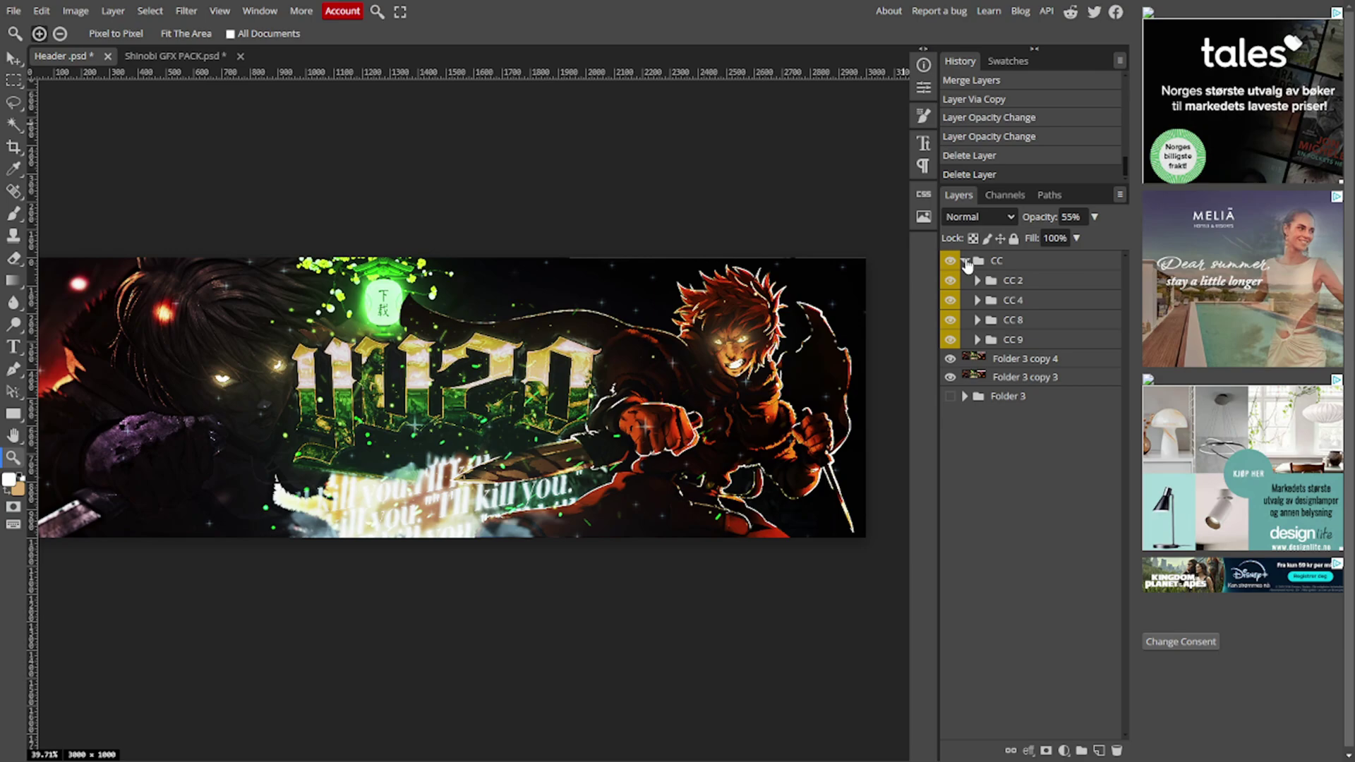
{"action": "left_click", "coordinate": [966, 261]}
Set the blurred artwork copy to Lighten blending at 33% opacity
{"action": "left_click", "coordinate": [1024, 281]}
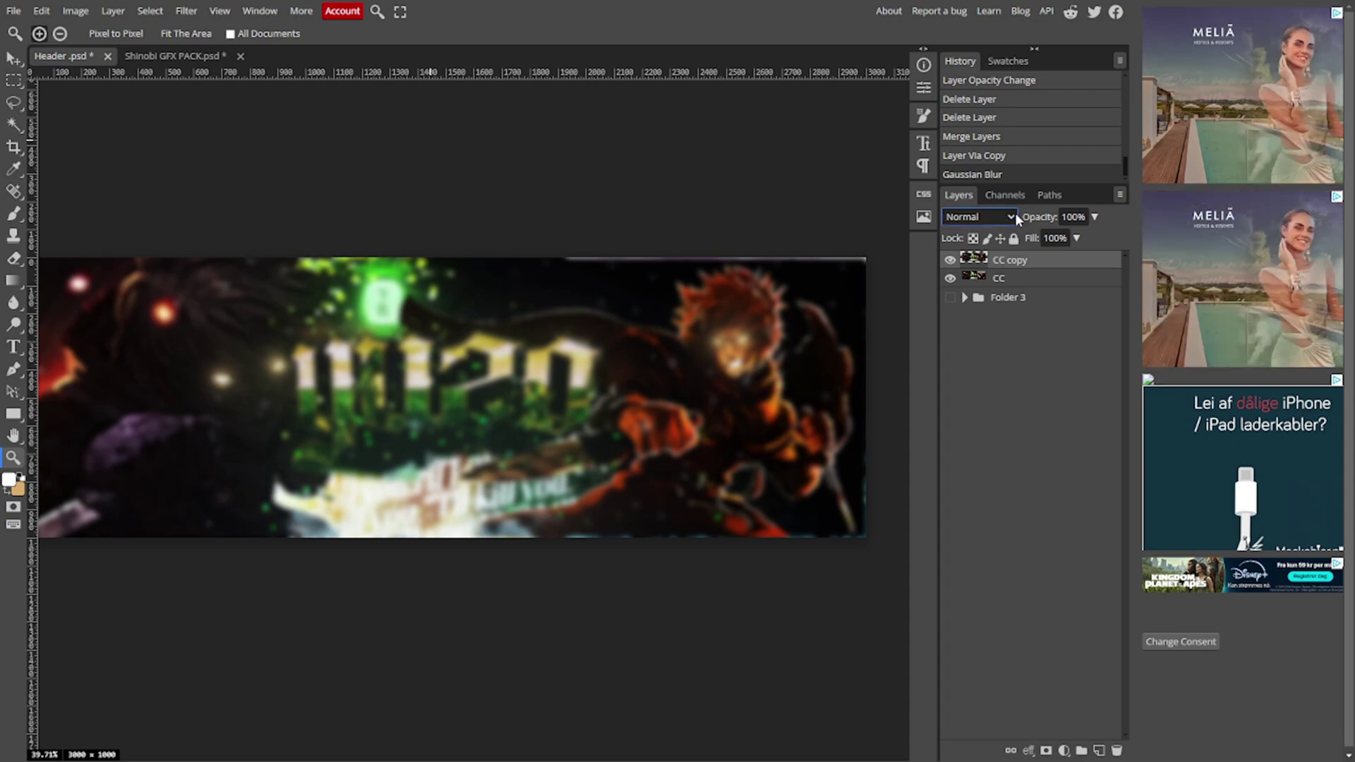
{"action": "left_click", "coordinate": [1011, 216]}
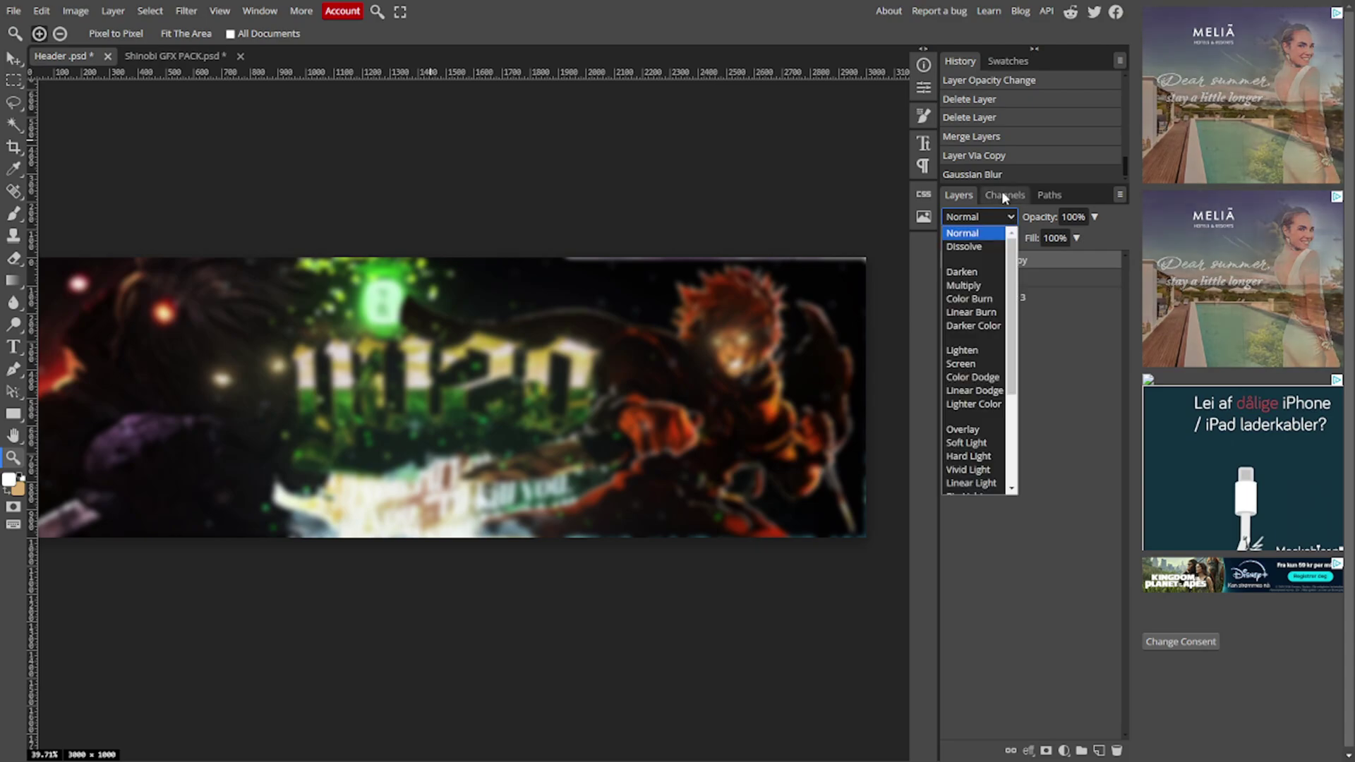
{"action": "left_click", "coordinate": [963, 351]}
{"action": "key", "text": "3"}
{"action": "key", "text": "3"}
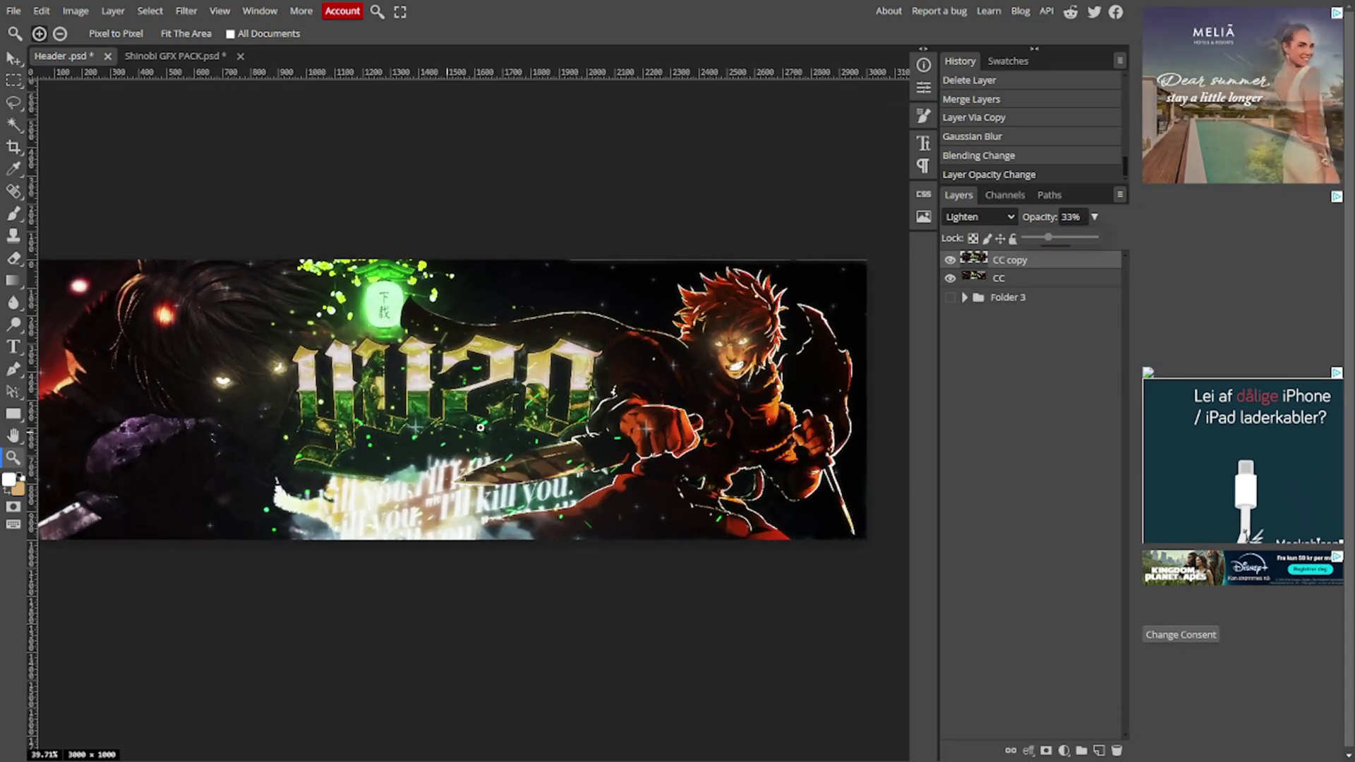
{"action": "right_click", "coordinate": [482, 426]}
{"action": "left_click", "coordinate": [495, 441]}
Type 'behance.net/yuzogfx' on the canvas and confirm its layer style
{"action": "key", "text": "t"}
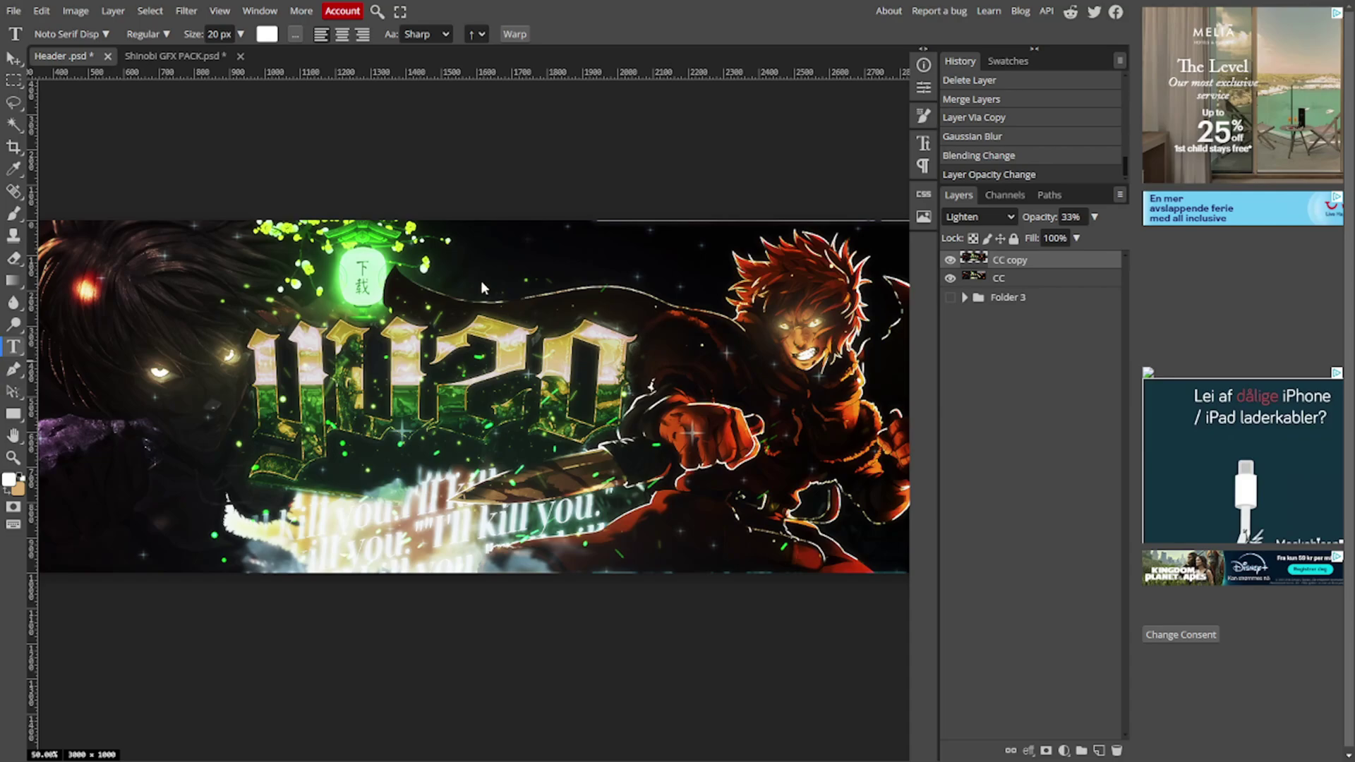
{"action": "left_click", "coordinate": [473, 287]}
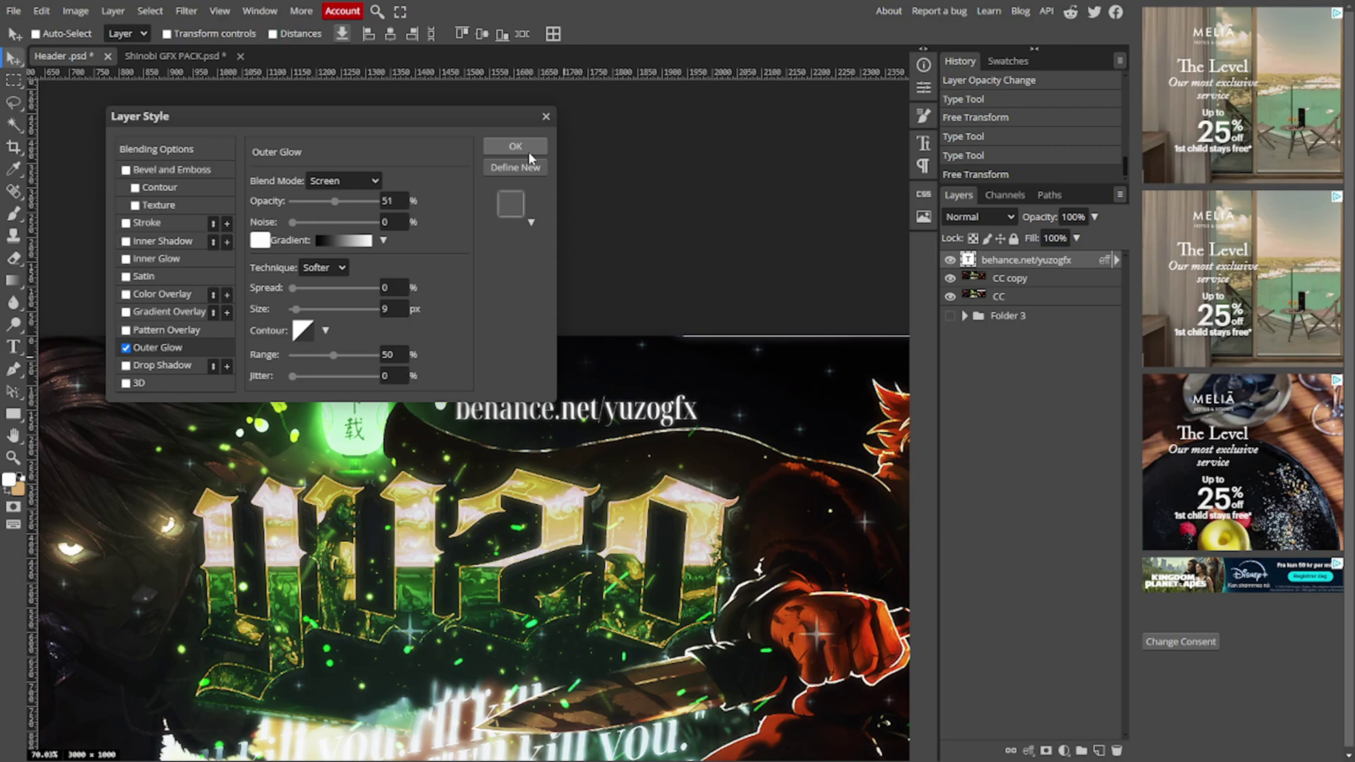
{"action": "left_click", "coordinate": [515, 146]}
{"action": "scroll", "coordinate": [550, 434], "scroll_direction": "down", "scroll_amount": 2}
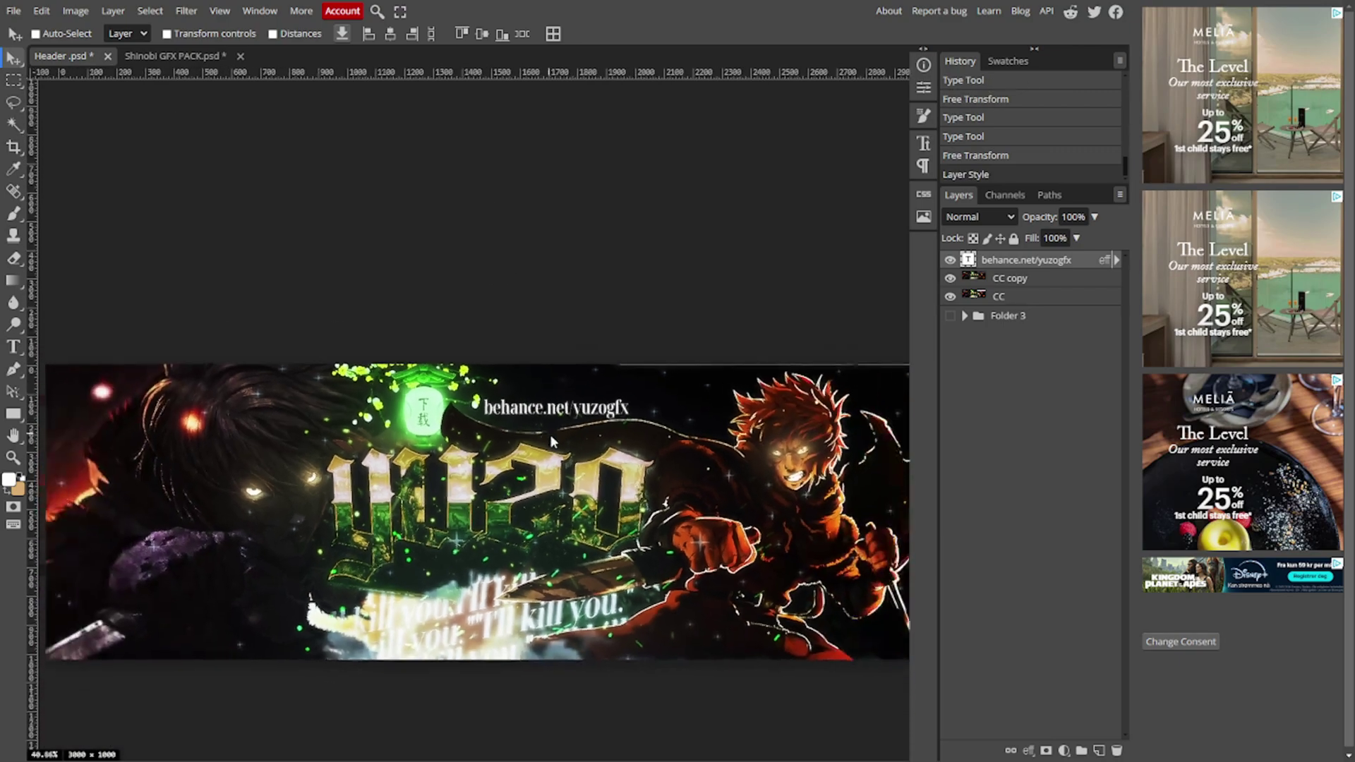
{"action": "scroll", "coordinate": [554, 518], "scroll_direction": "down", "scroll_amount": 2}
{"action": "scroll", "coordinate": [552, 520], "scroll_direction": "up", "scroll_amount": 2}
{"action": "scroll", "coordinate": [552, 521], "scroll_direction": "down", "scroll_amount": 1}
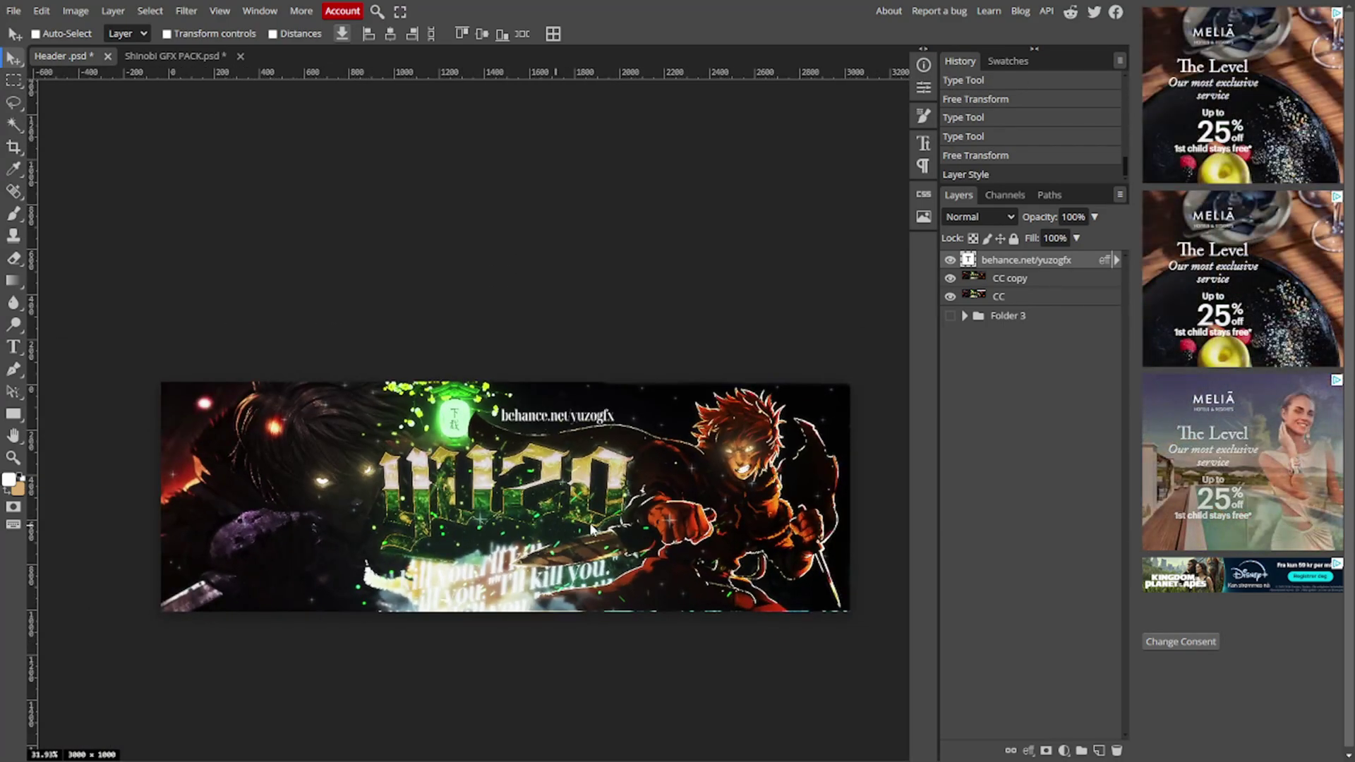
{"action": "scroll", "coordinate": [590, 522], "scroll_direction": "up", "scroll_amount": 2}
{"action": "left_click", "coordinate": [1039, 297], "text": "ctrl"}
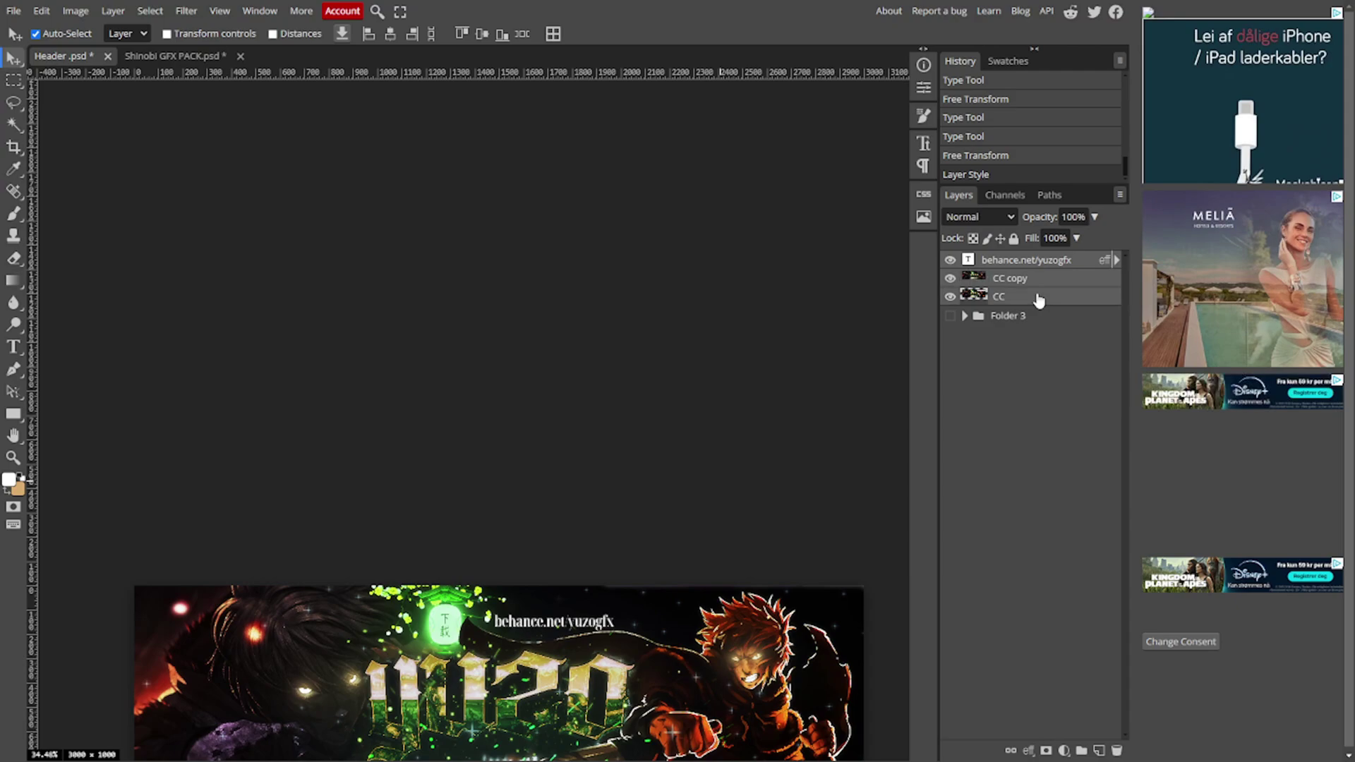
Merge the watermark text with the CC and artwork layers, then fit the header in view
{"action": "key", "text": "ctrl+e"}
{"action": "left_click", "coordinate": [13, 457]}
{"action": "right_click", "coordinate": [499, 332]}
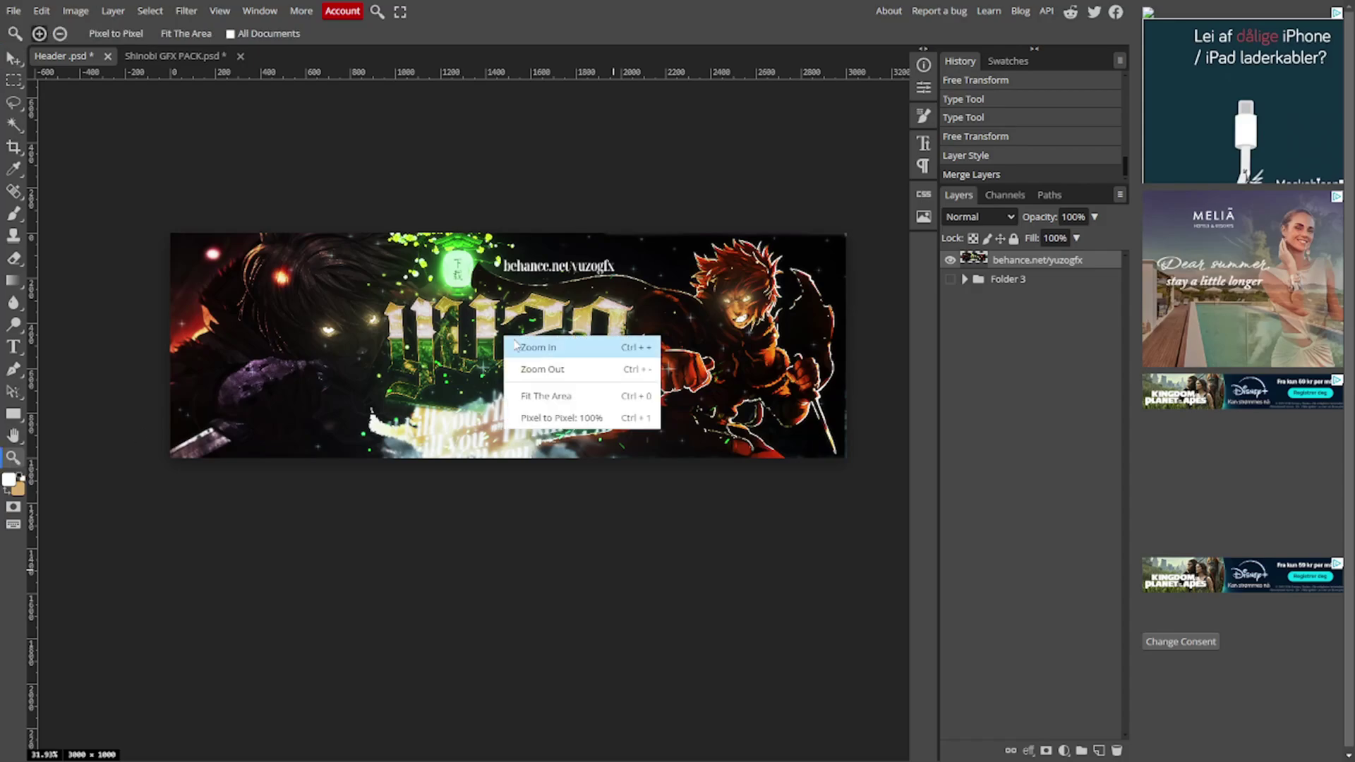
{"action": "left_click", "coordinate": [554, 364]}
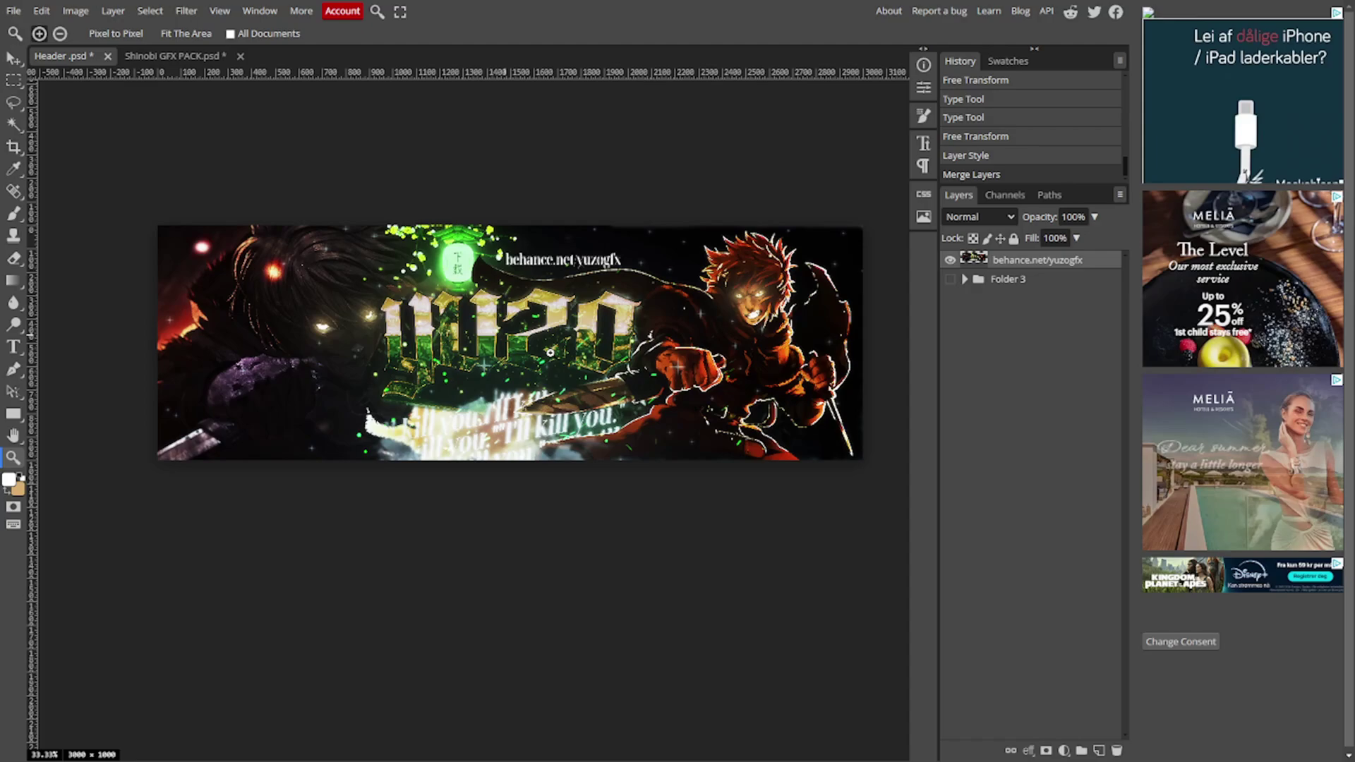
{"action": "left_click", "coordinate": [178, 56]}
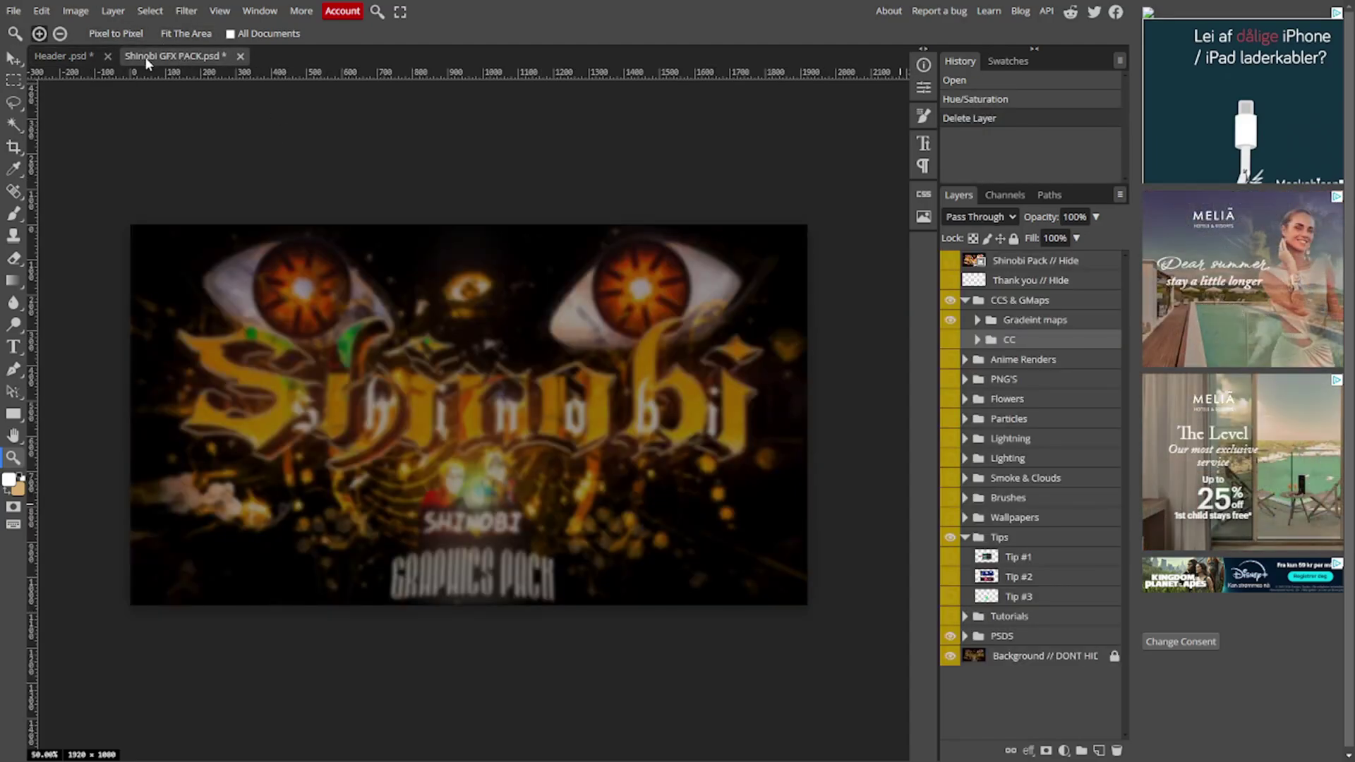
{"action": "left_click", "coordinate": [80, 57]}
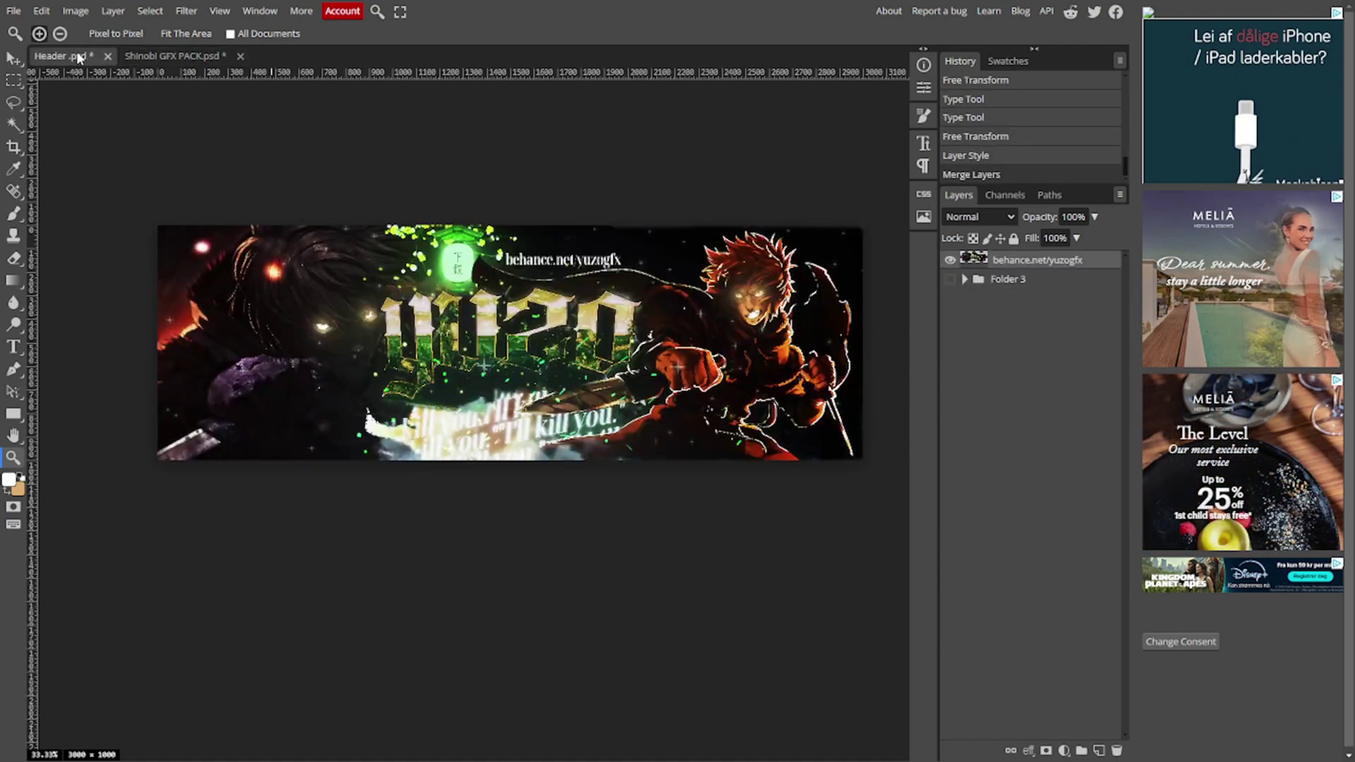